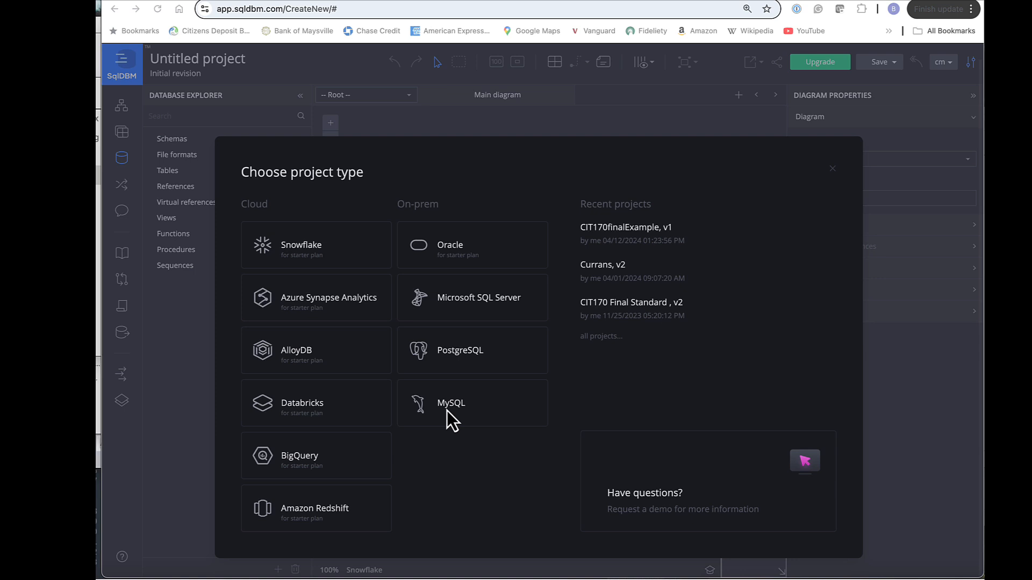
# Create a new MySQL project and add a table named Teacher near the middle of the main diagram.
pyautogui.click(447, 410)
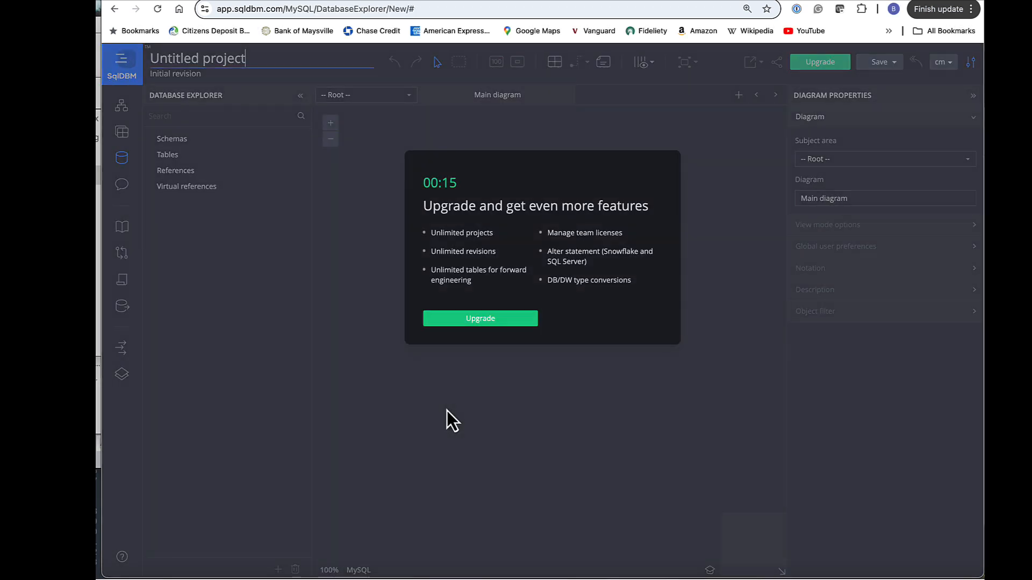
pyautogui.click(608, 376)
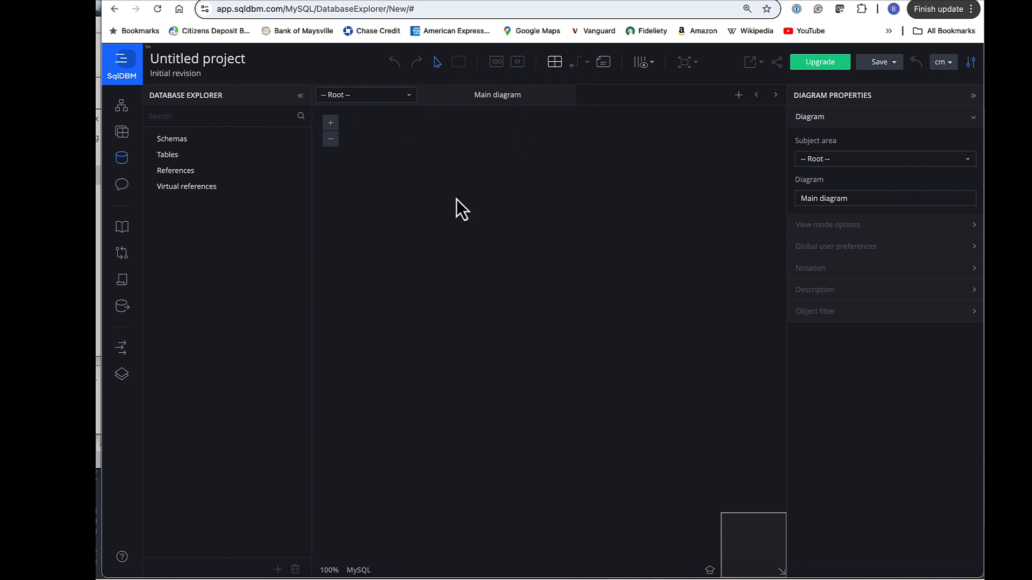
pyautogui.click(556, 64)
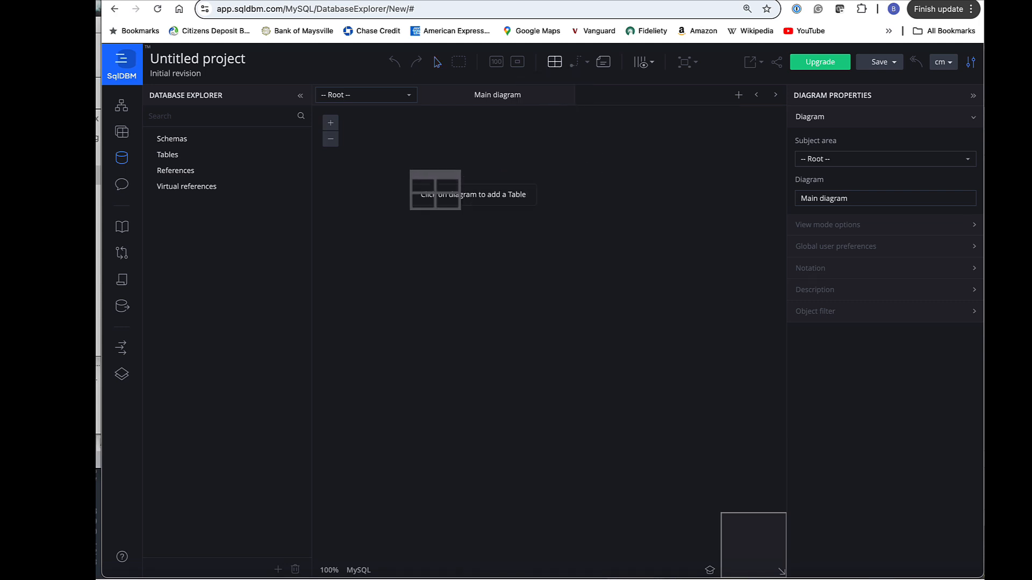
pyautogui.click(411, 172)
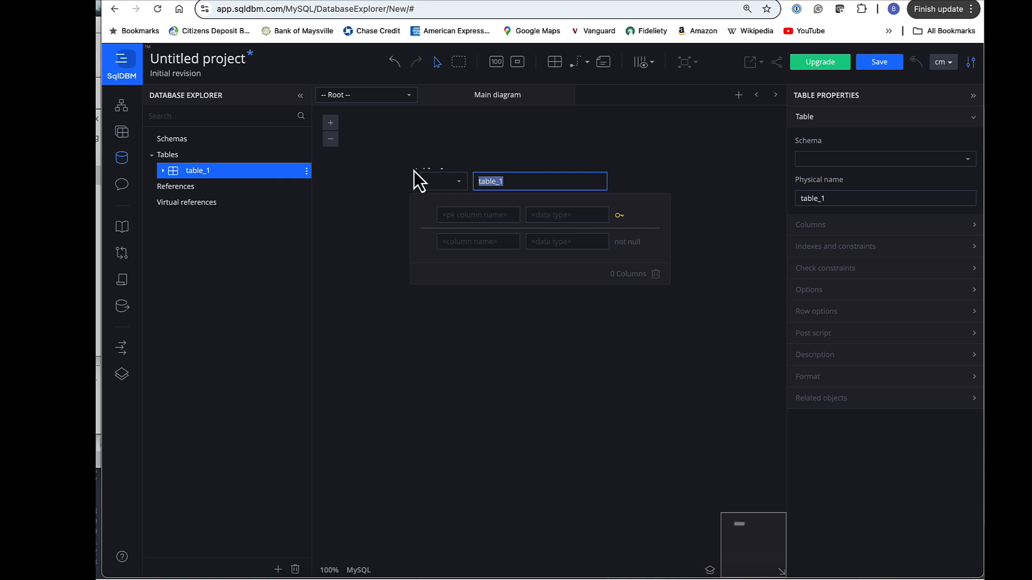
pyautogui.write('Teacher')
# Add a primary key column Teacher_id with data type serial to the Teacher table.
pyautogui.click(457, 215)
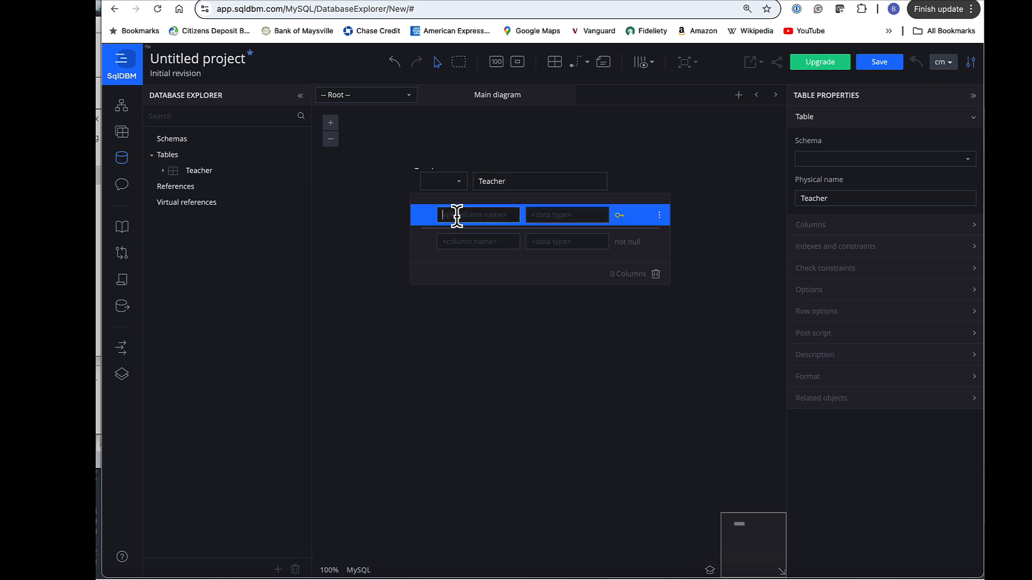
pyautogui.write('Teacher_id')
pyautogui.click(557, 210)
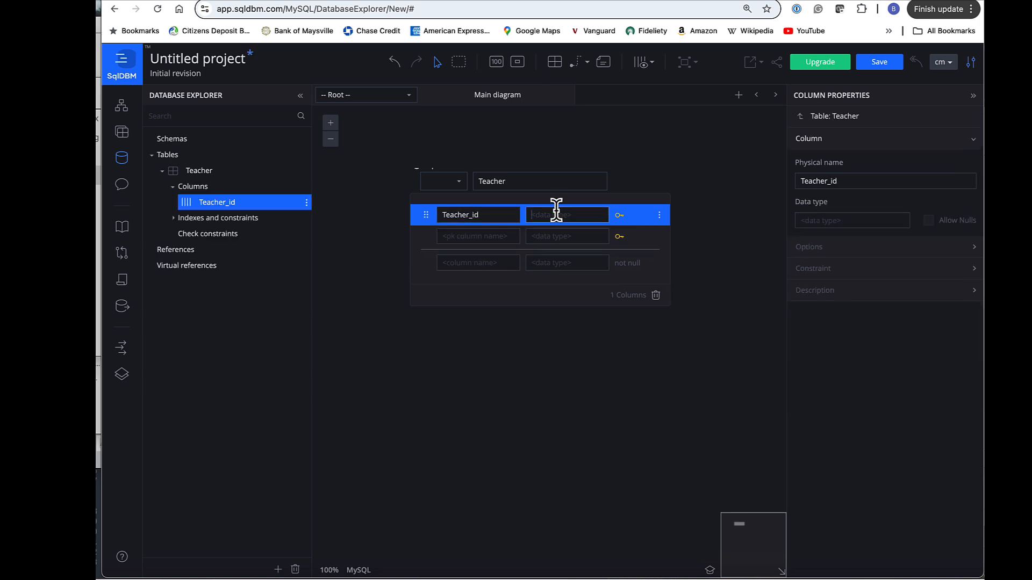
pyautogui.write('serial')
# Add a non-key column TeacherLName with data type varchar(45) to the Teacher table.
pyautogui.click(468, 263)
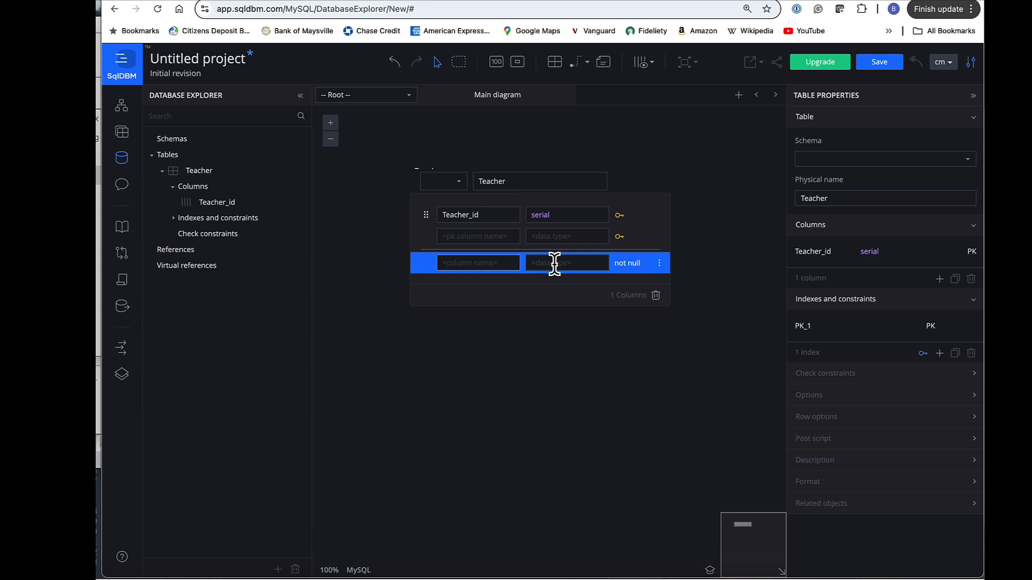
pyautogui.write('TeavherLName')
pyautogui.click(567, 267)
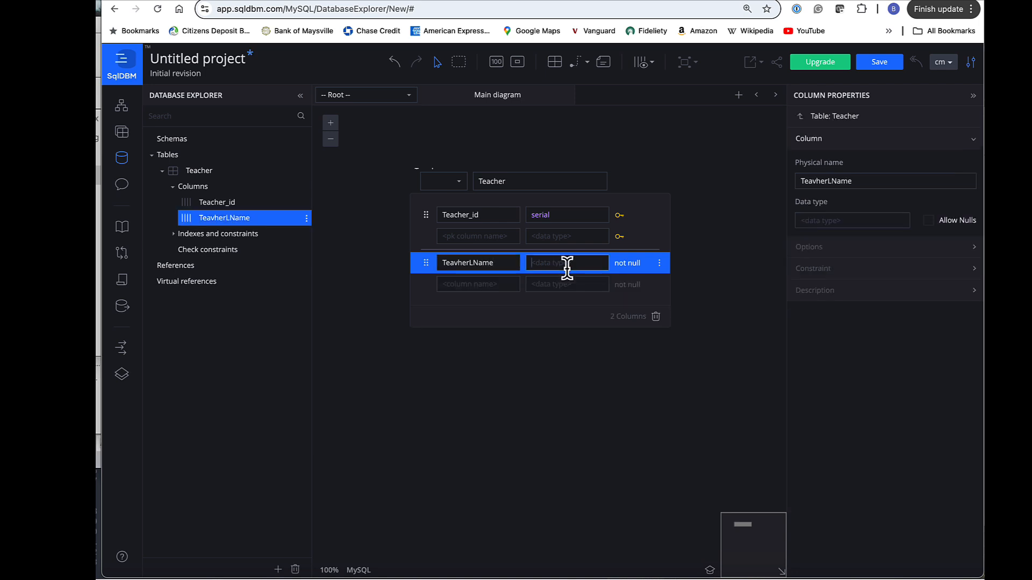
pyautogui.write('v')
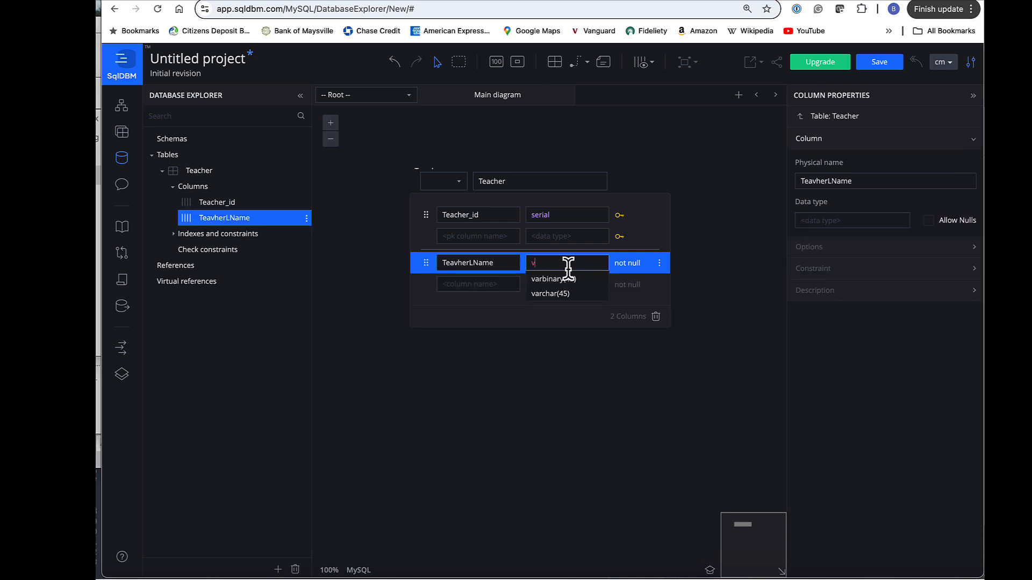
pyautogui.click(570, 294)
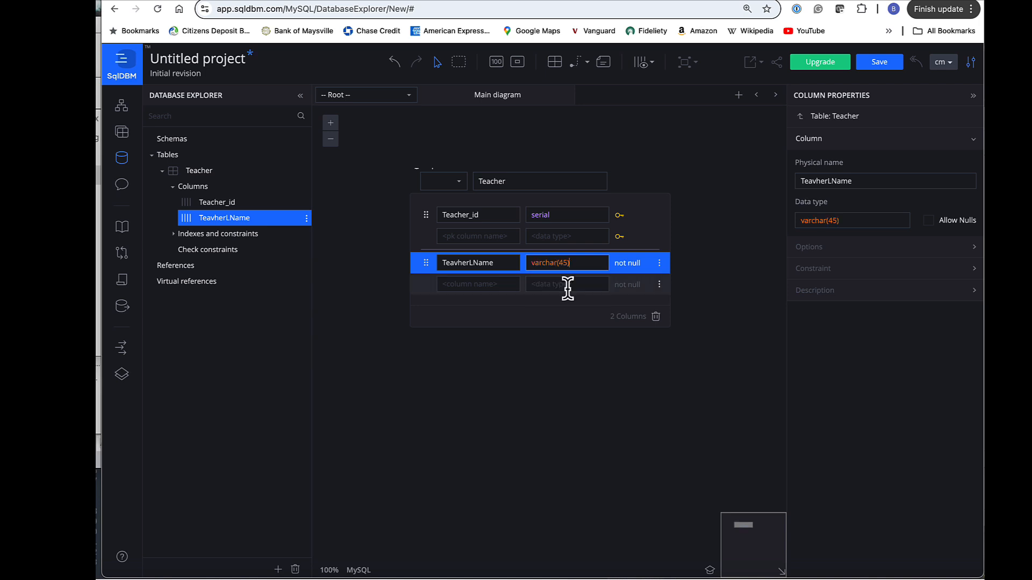
pyautogui.click(481, 280)
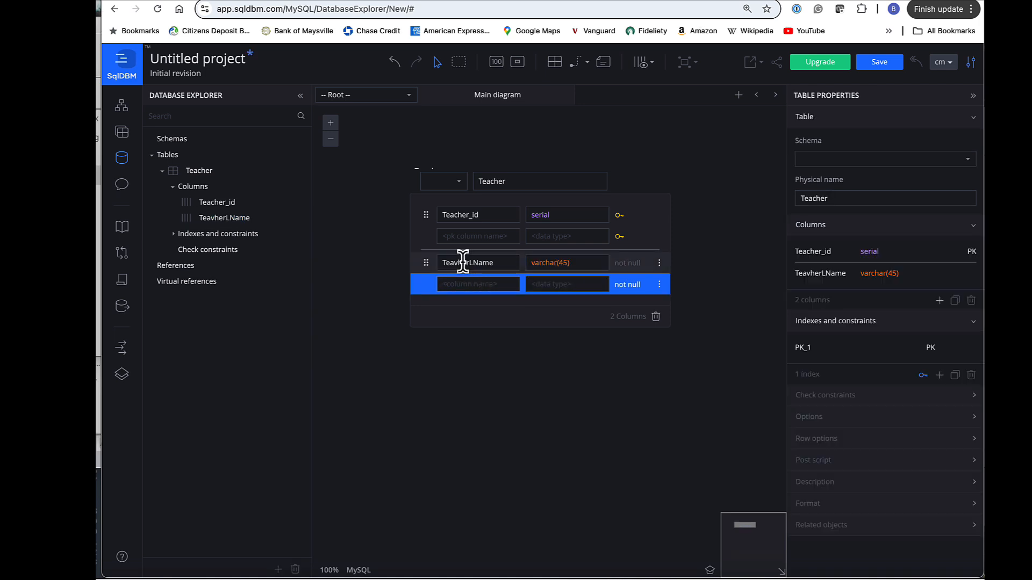
pyautogui.click(461, 263)
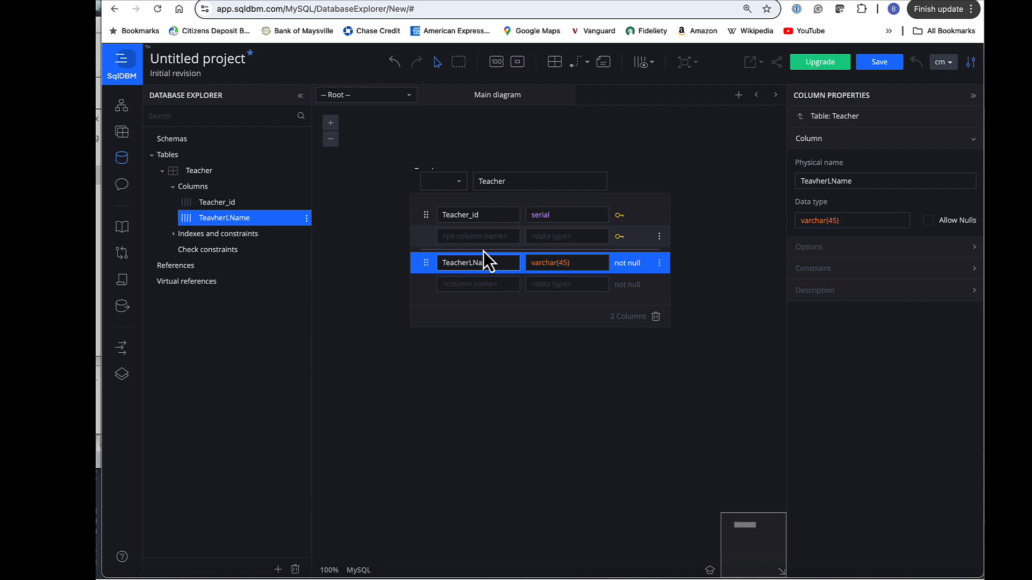
# Add a non-key column TeacherFName with data type varchar(45) to the Teacher table.
pyautogui.click(468, 279)
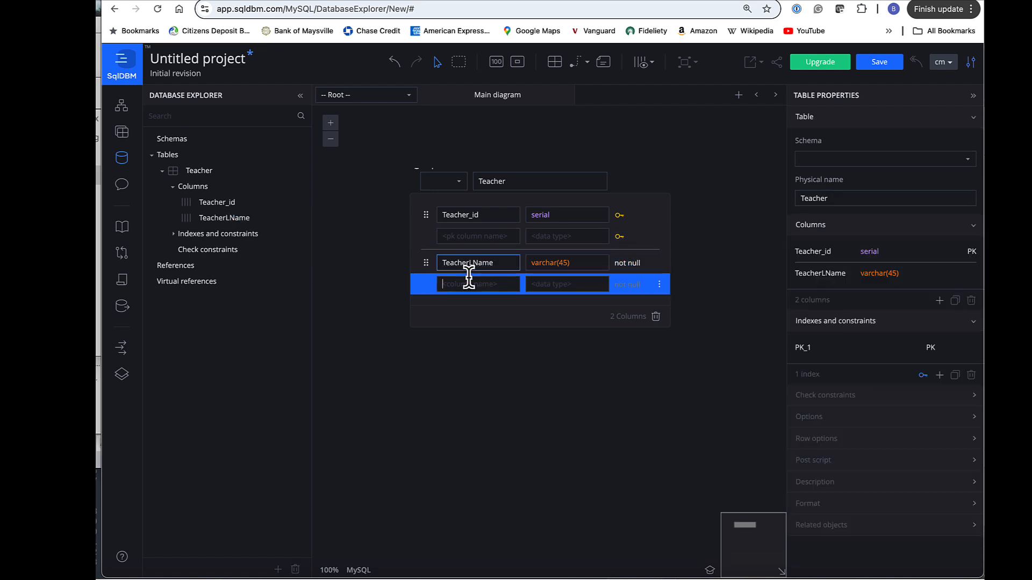
pyautogui.write('Teacher')
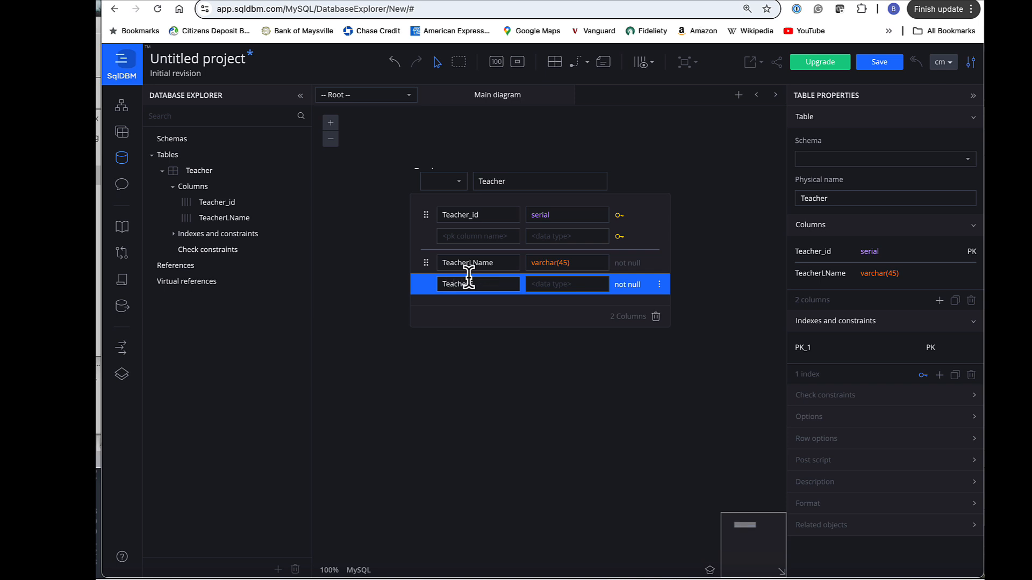
pyautogui.write('FName')
pyautogui.click(532, 284)
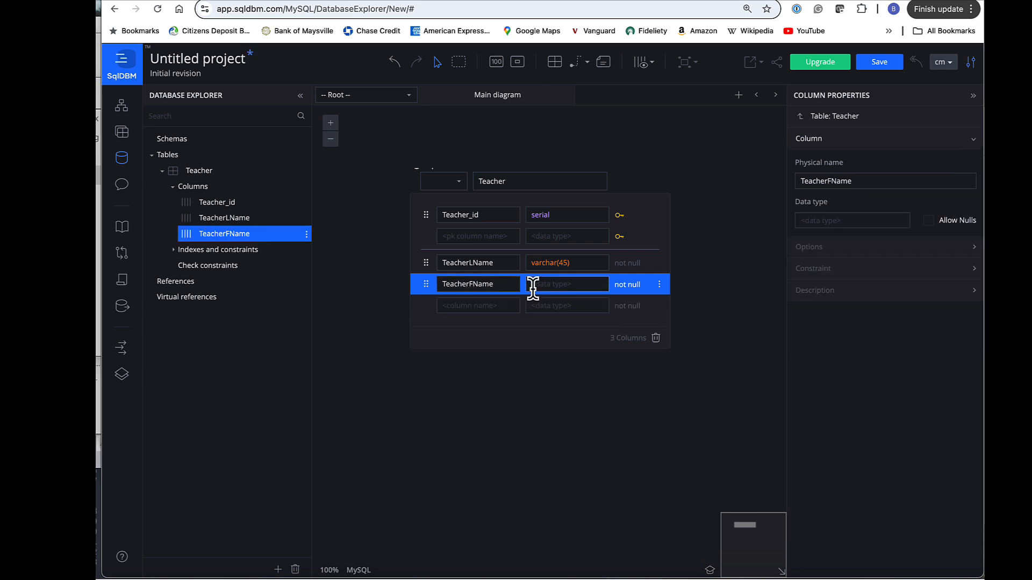
pyautogui.write('v')
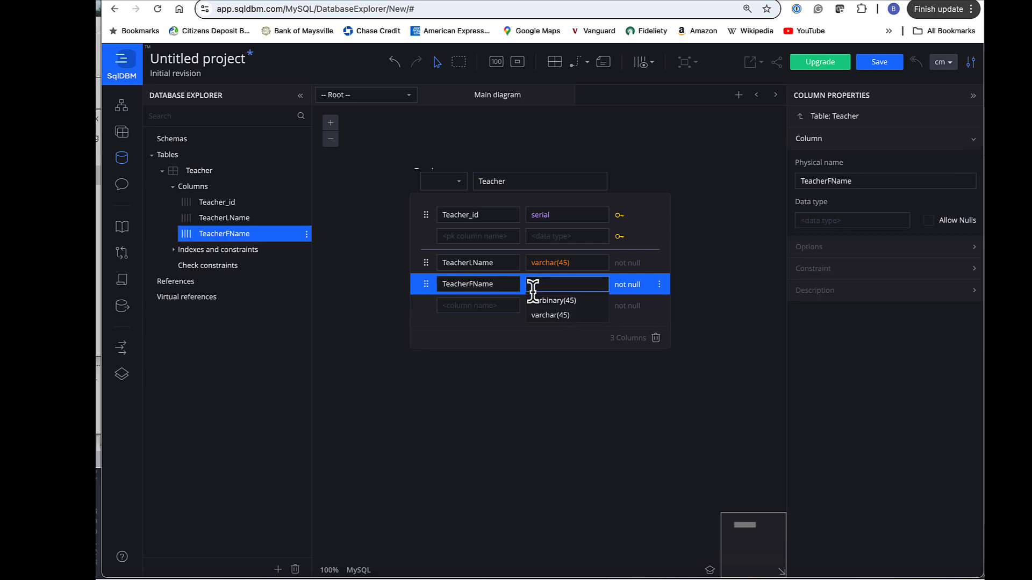
pyautogui.click(540, 315)
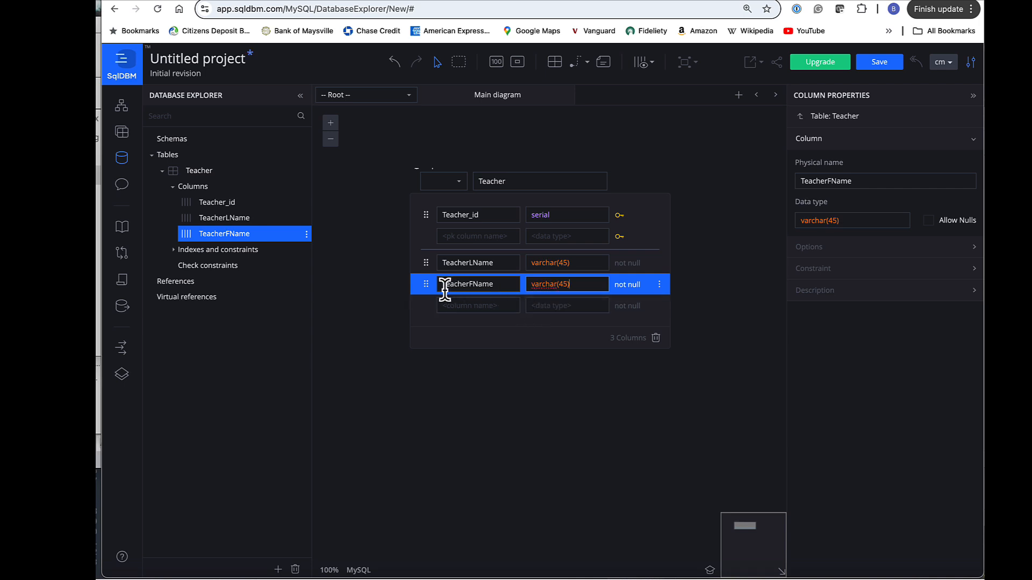
# Add a TeacherName column of type varchar(45) to the Teacher table and finish editing the table.
pyautogui.click(452, 305)
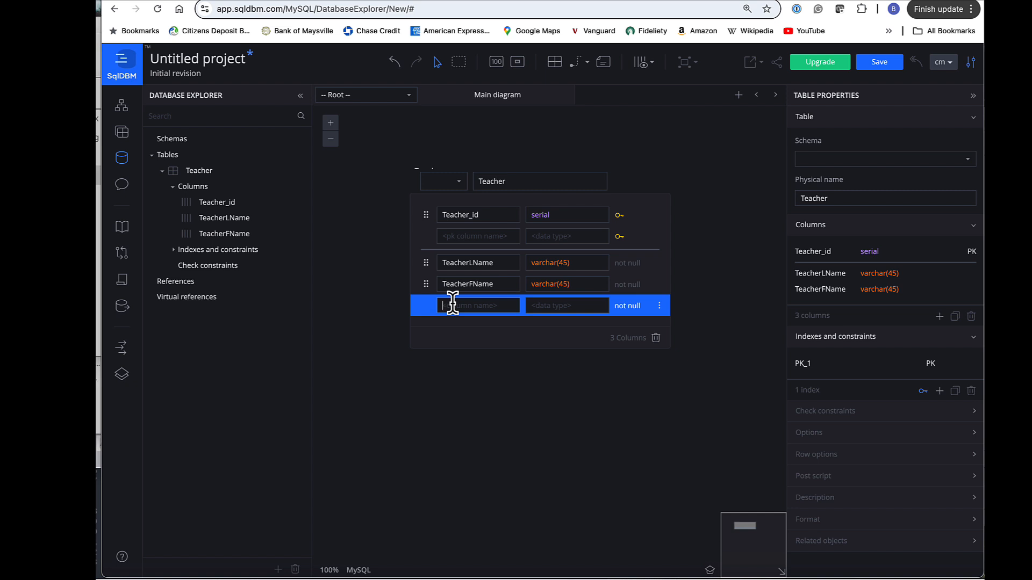
pyautogui.write('TeacherName')
pyautogui.click(536, 305)
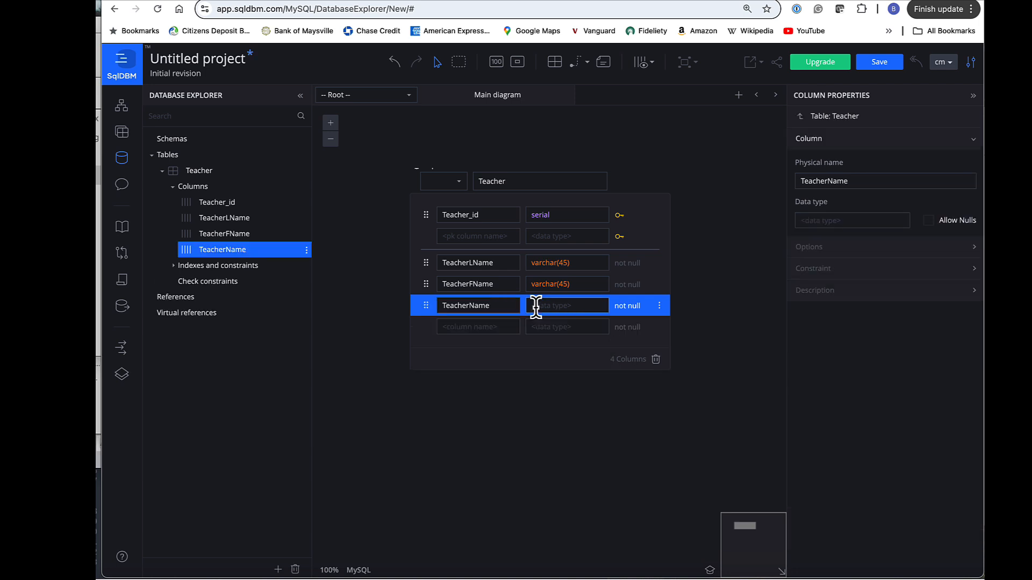
pyautogui.write('var')
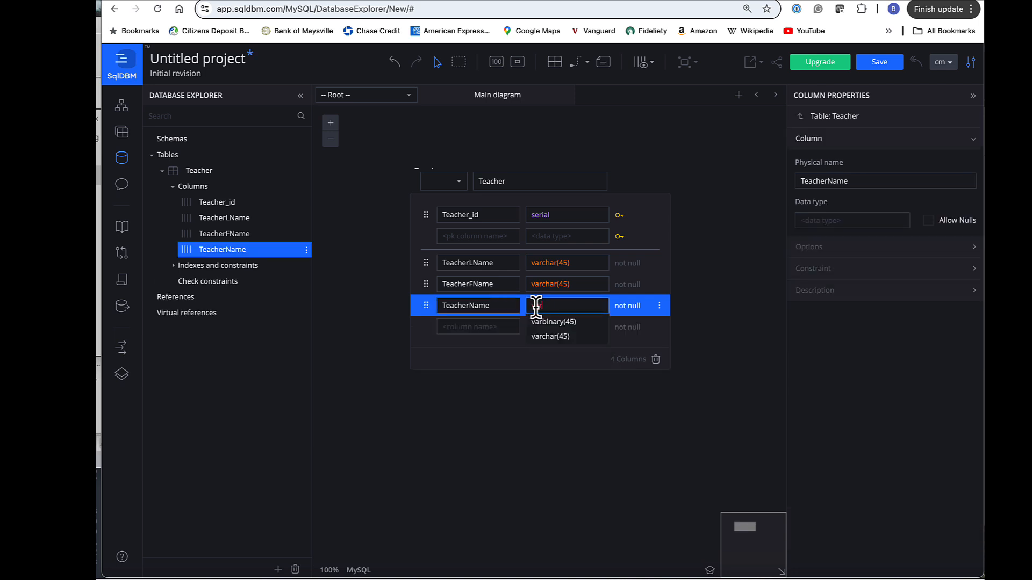
pyautogui.click(544, 336)
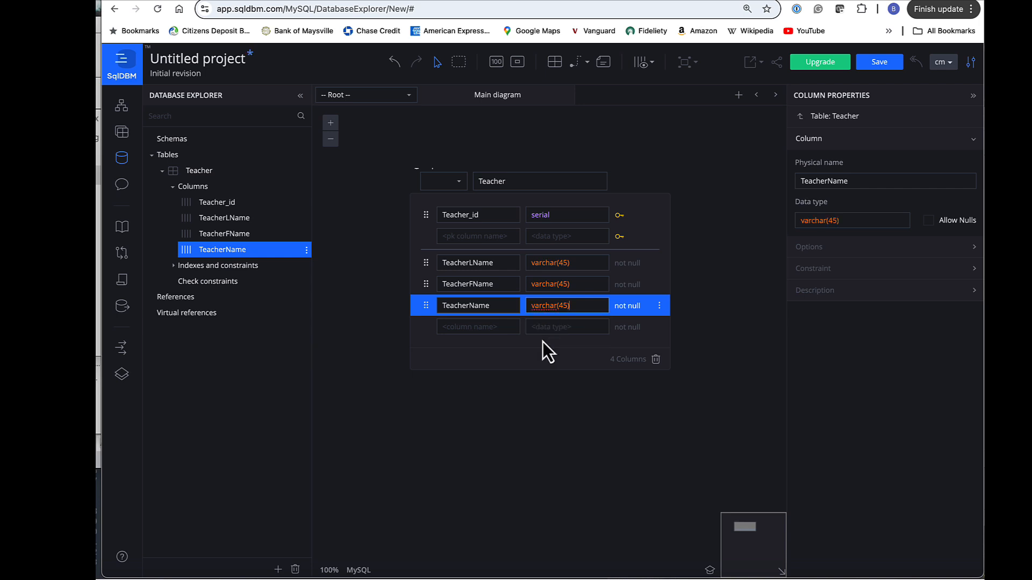
pyautogui.click(528, 380)
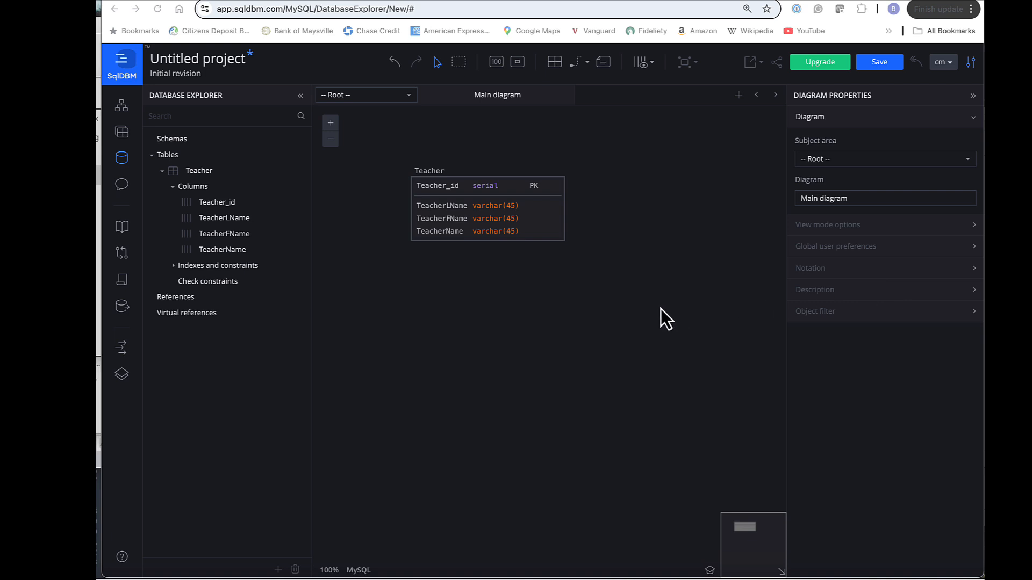
# Add a table named Course below the Teacher table, with primary key column CourseID of type serial.
pyautogui.click(560, 69)
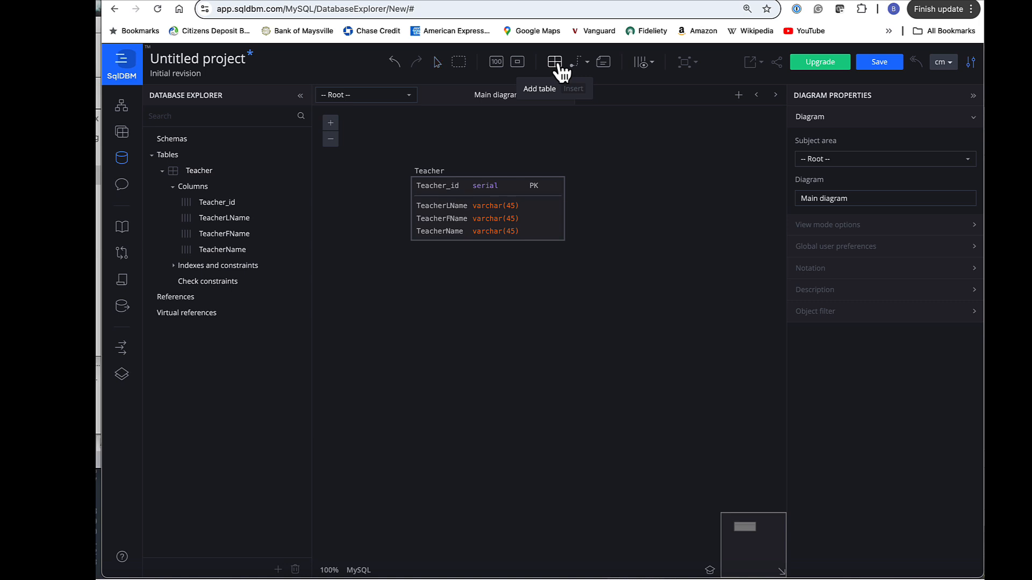
pyautogui.click(542, 352)
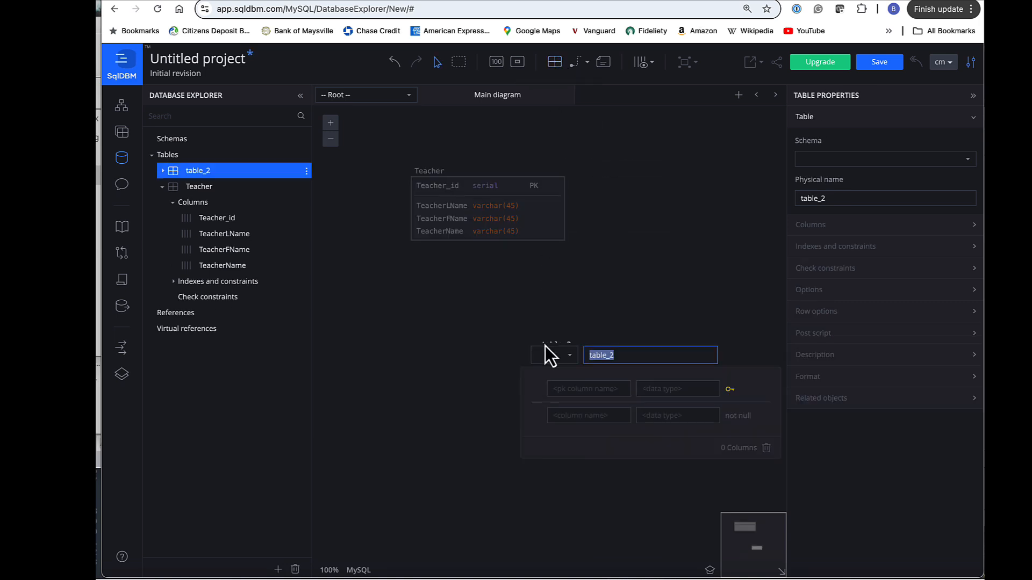
pyautogui.write('Course')
pyautogui.click(563, 385)
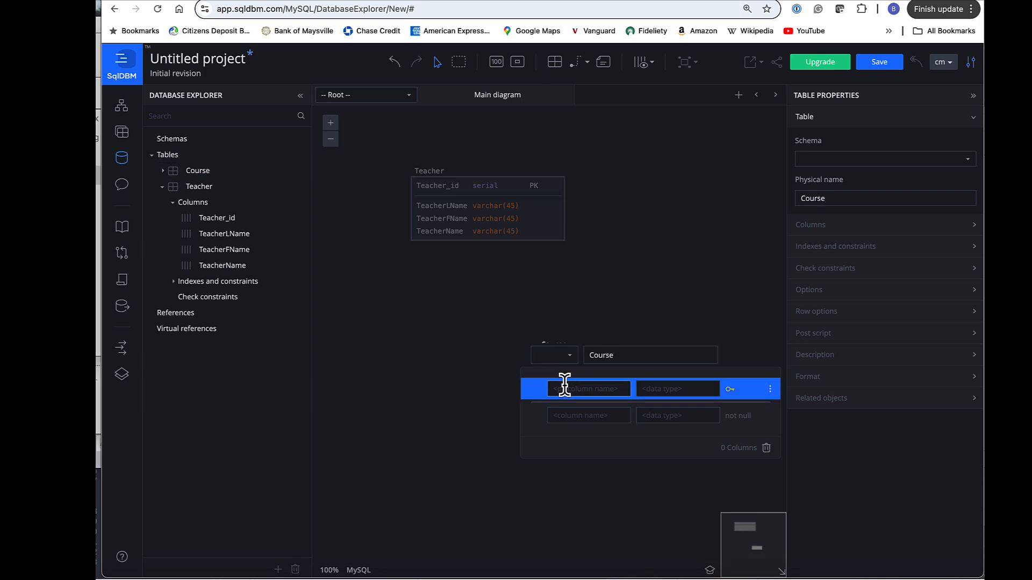
pyautogui.write('CourseID')
pyautogui.click(648, 389)
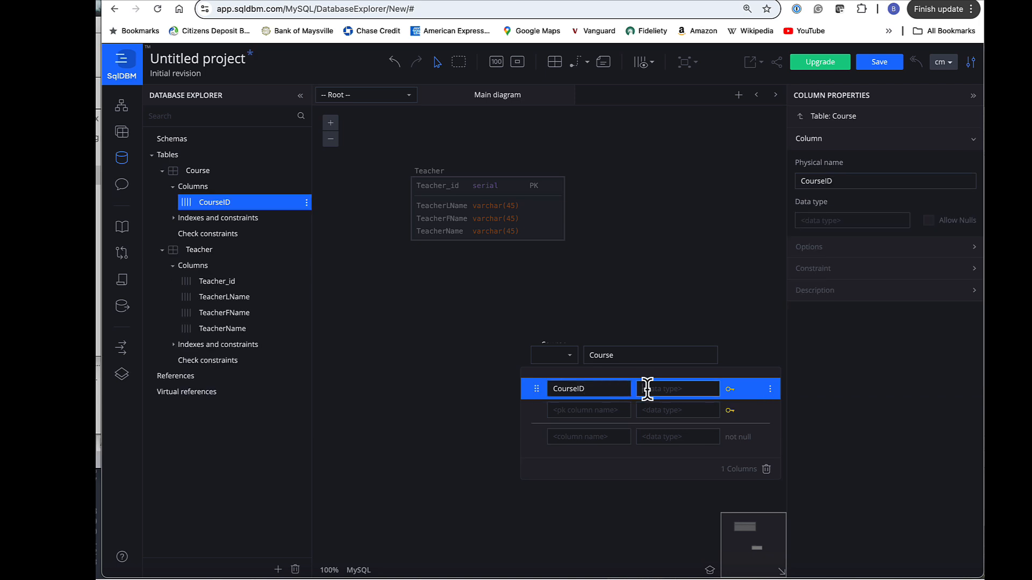
pyautogui.write('serial')
# Add a non-key column CourseName with data type varchar(45) to the Course table.
pyautogui.click(619, 436)
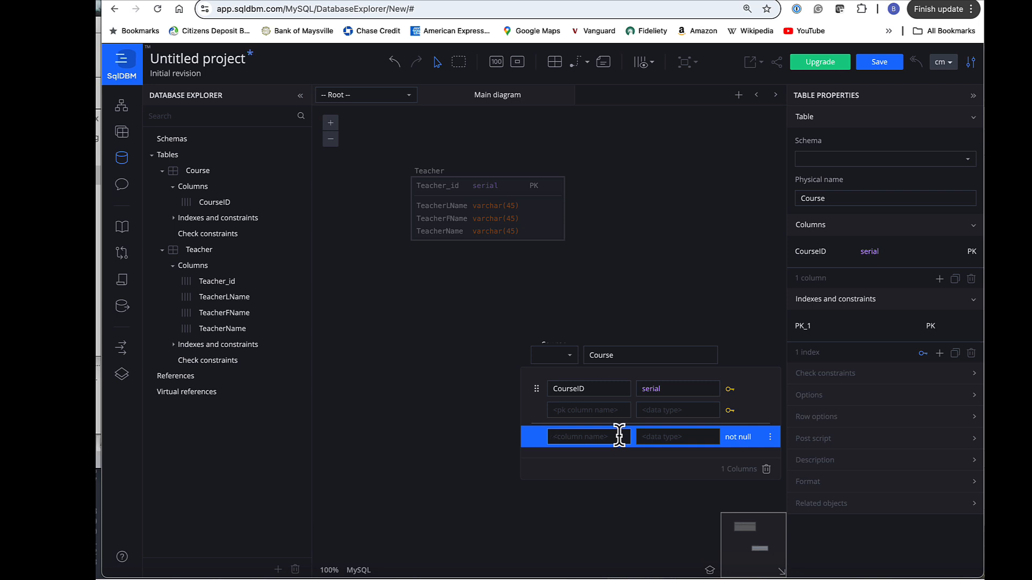
pyautogui.write('CourseName')
pyautogui.click(667, 436)
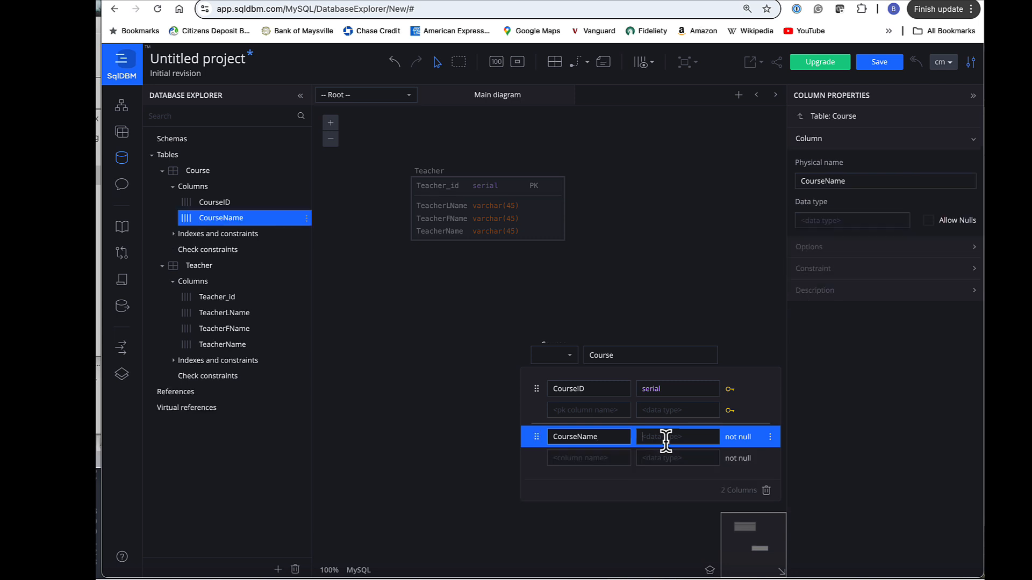
pyautogui.write('var')
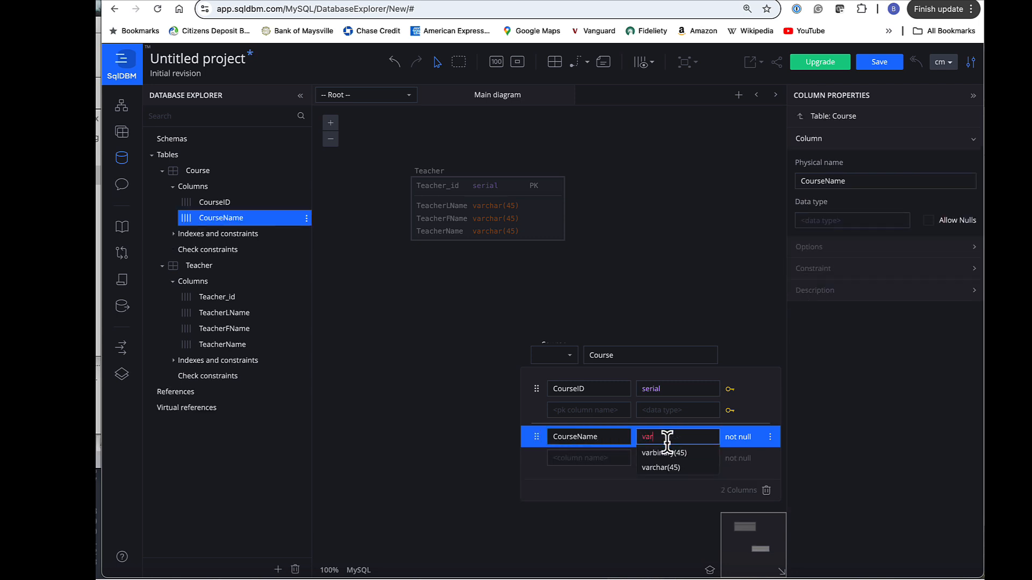
pyautogui.click(659, 479)
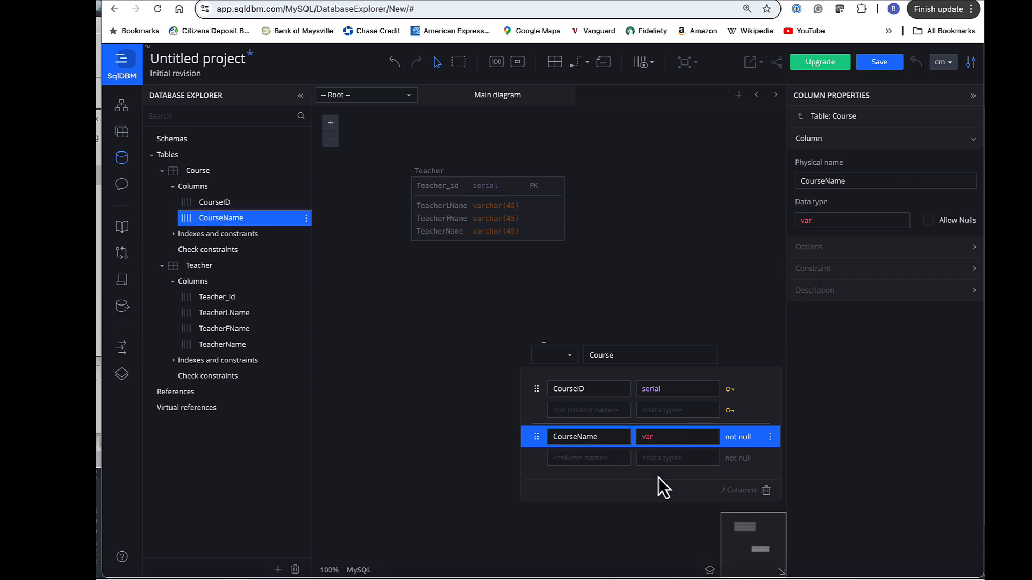
pyautogui.click(655, 436)
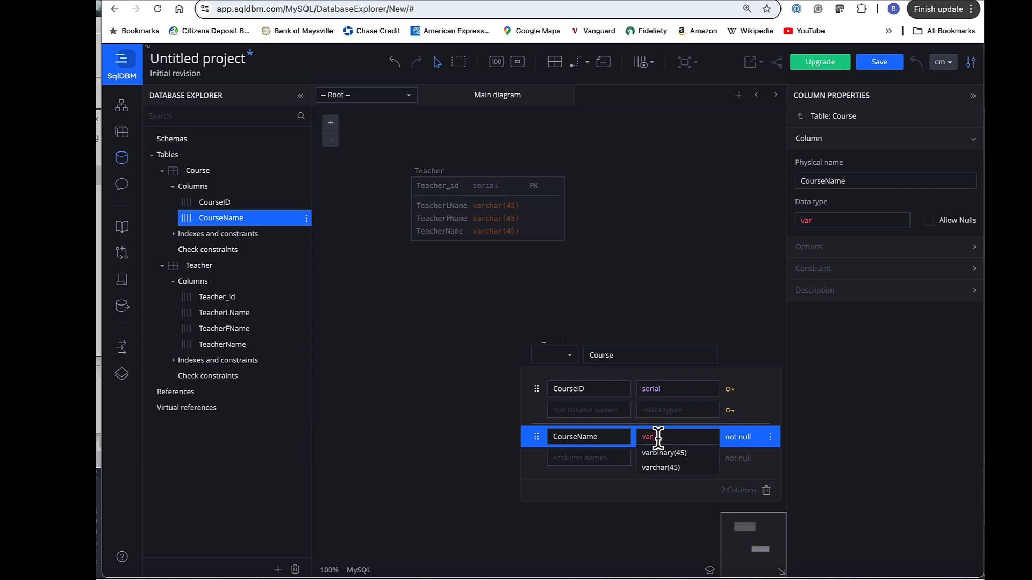
pyautogui.click(660, 468)
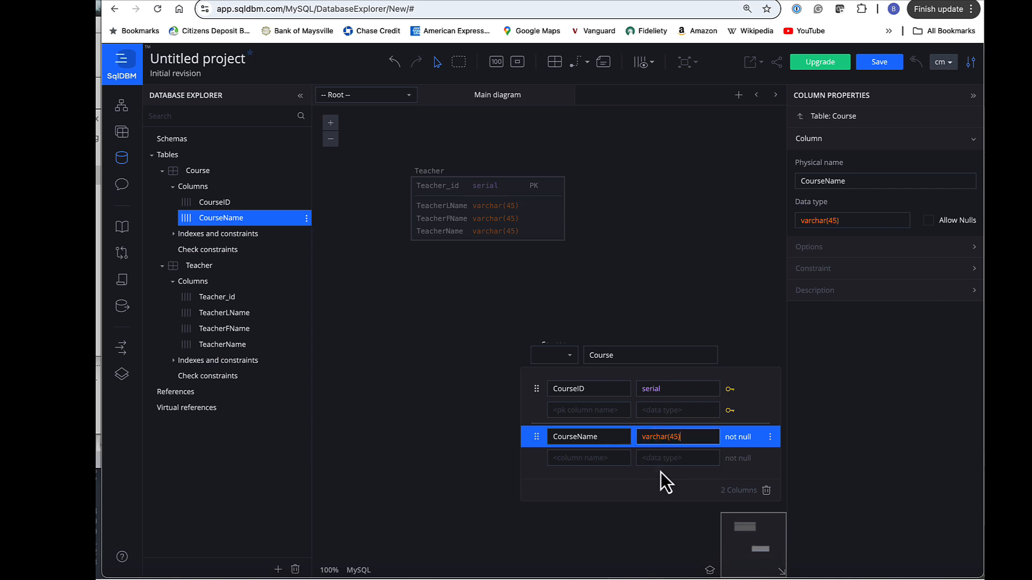
# Finish editing the Course table and move it directly below the Teacher table, roughly aligning their left edges.
pyautogui.click(397, 396)
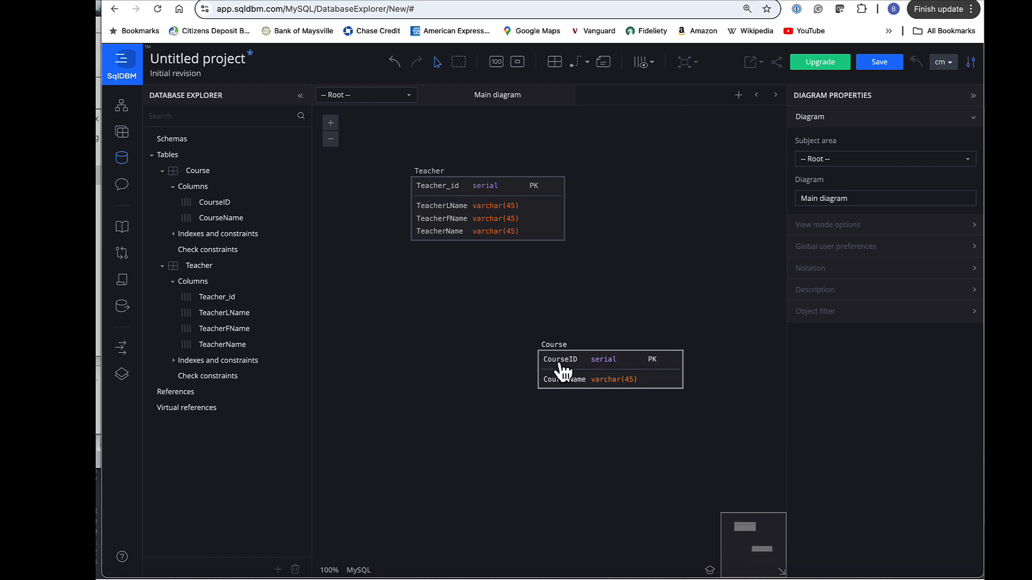
pyautogui.moveTo(594, 366); pyautogui.dragTo(467, 314)
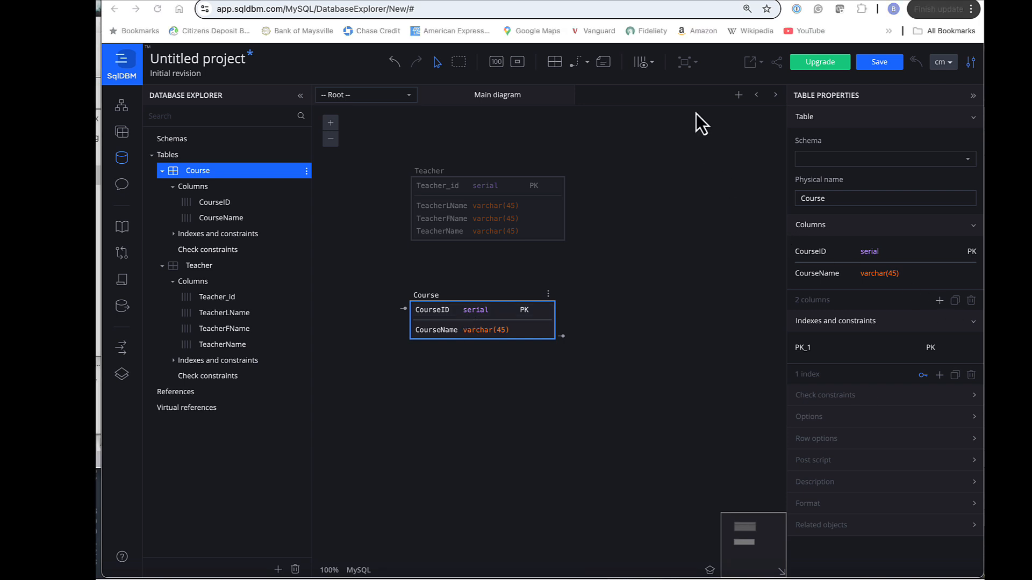
# Add a table named Role below the Course table, with primary key column RoleId of type serial.
pyautogui.click(554, 62)
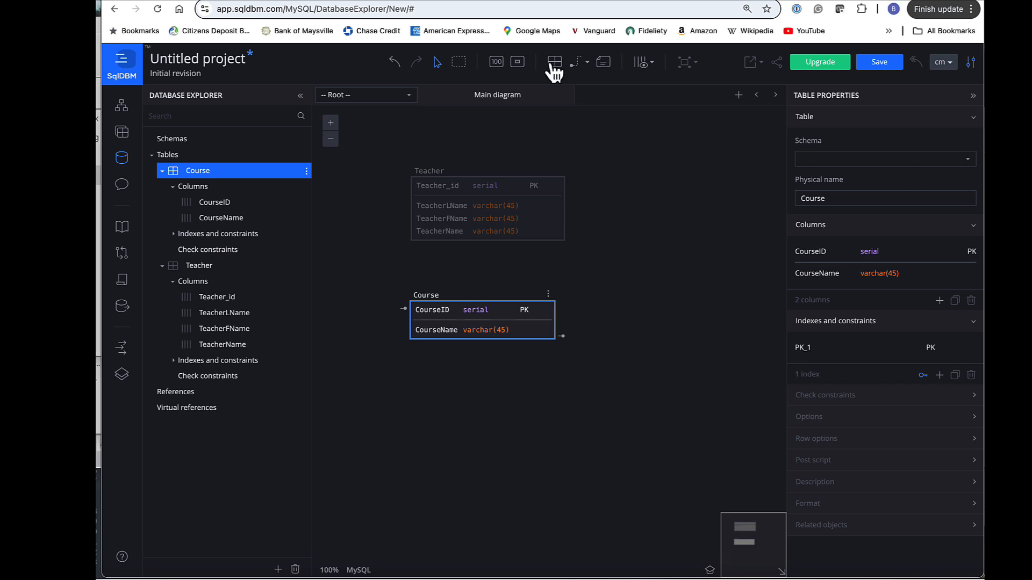
pyautogui.click(618, 441)
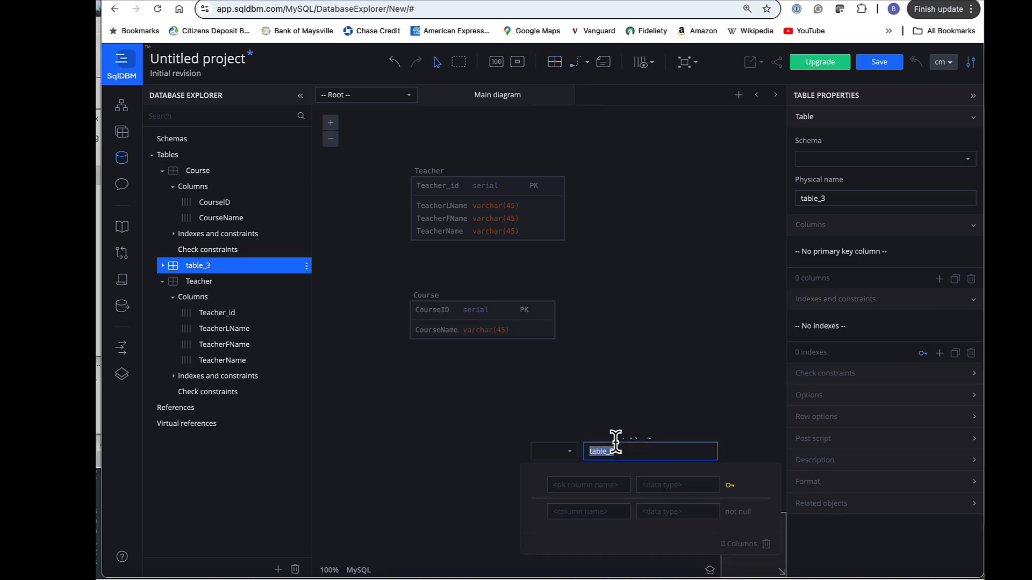
pyautogui.write('Role')
pyautogui.click(585, 487)
pyautogui.write('Role')
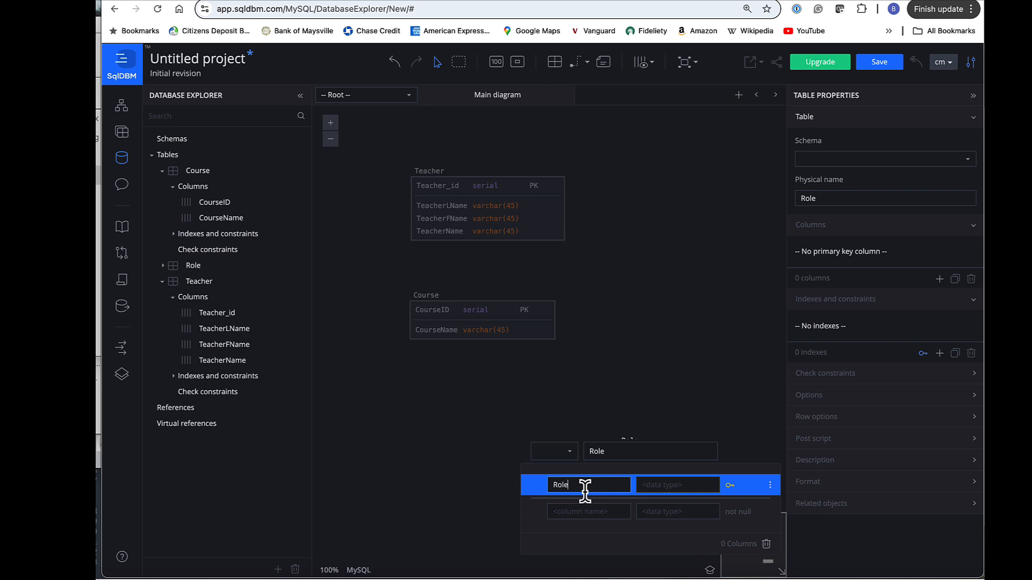
pyautogui.write('Id')
pyautogui.click(650, 485)
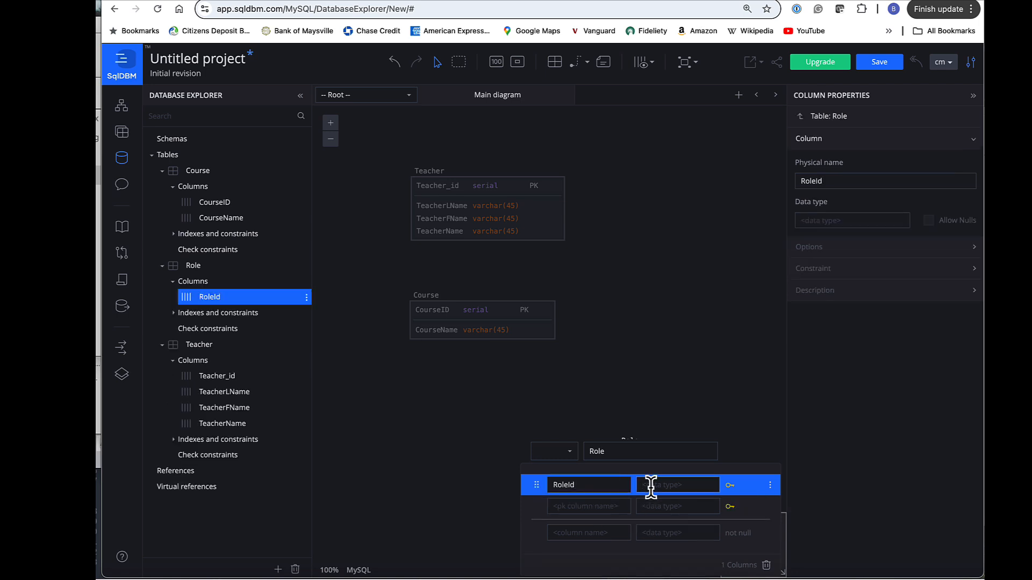
pyautogui.write('serial')
pyautogui.click(650, 486)
pyautogui.click(648, 502)
# Add a non-key column RoleDescript of type varchar(45) to the Role table and move the table directly below Course.
pyautogui.click(596, 531)
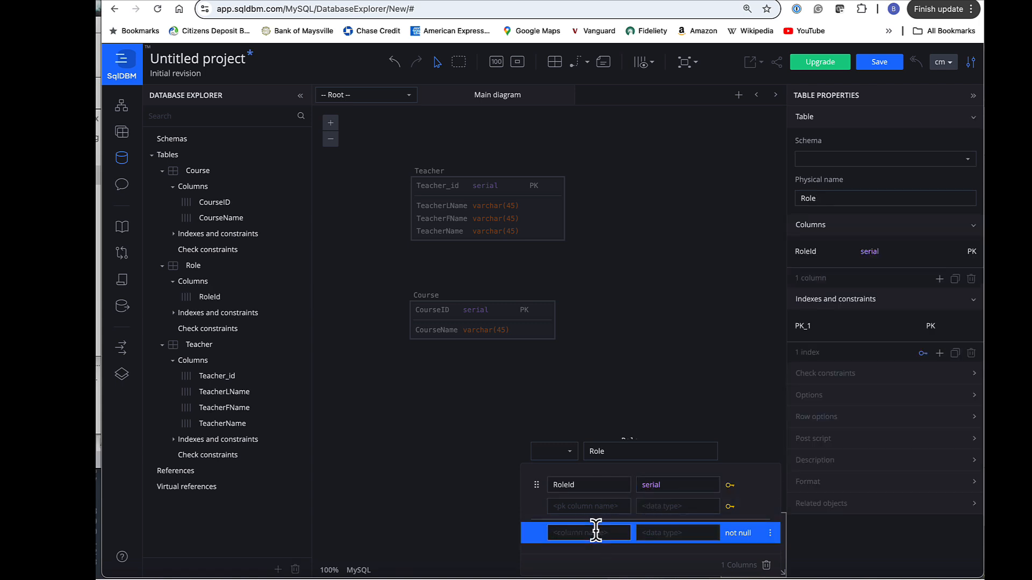
pyautogui.write('RoleDescript')
pyautogui.click(640, 535)
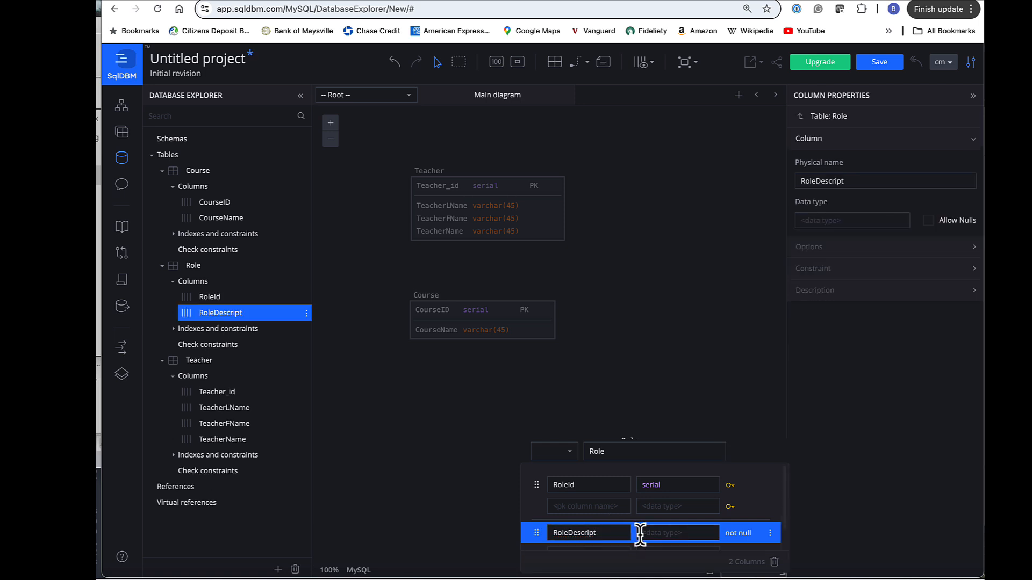
pyautogui.write('var')
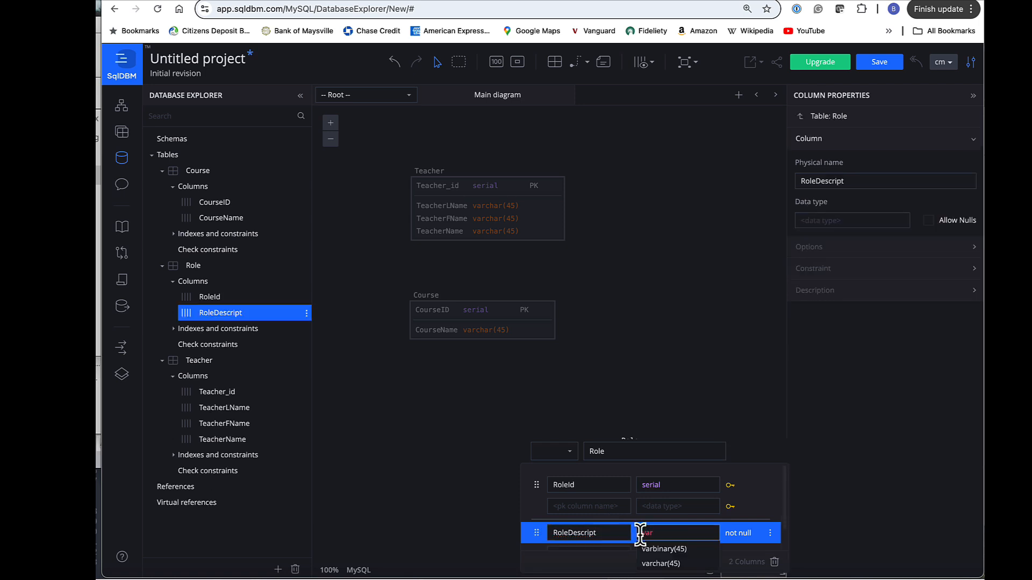
pyautogui.write('char')
pyautogui.click(643, 548)
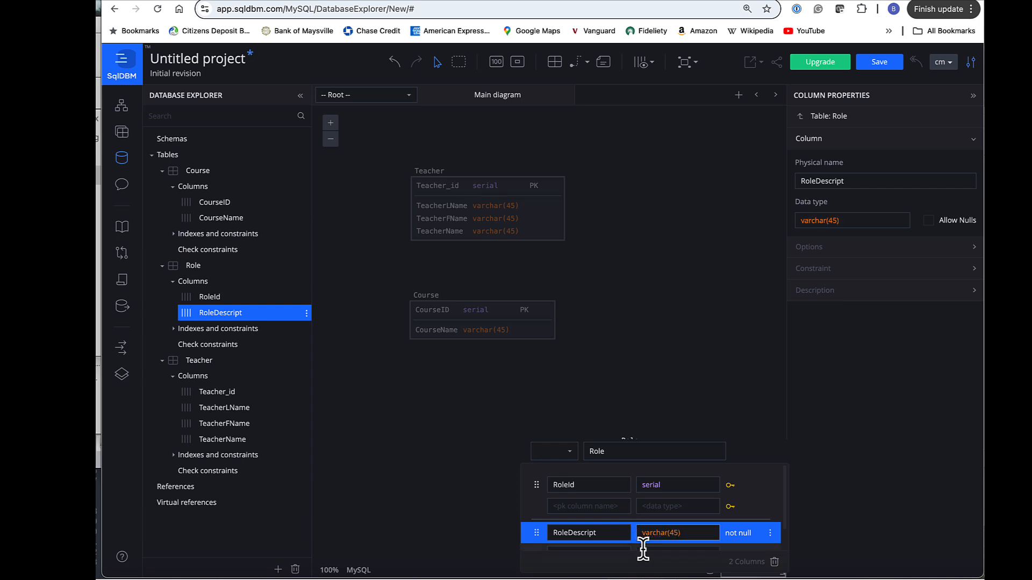
pyautogui.click(603, 208)
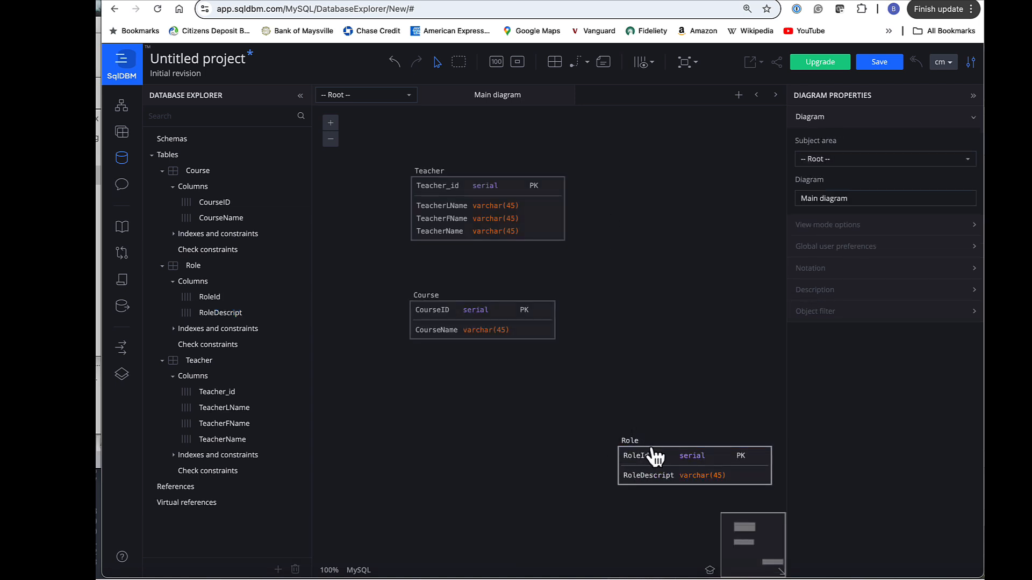
pyautogui.moveTo(654, 457); pyautogui.dragTo(459, 405)
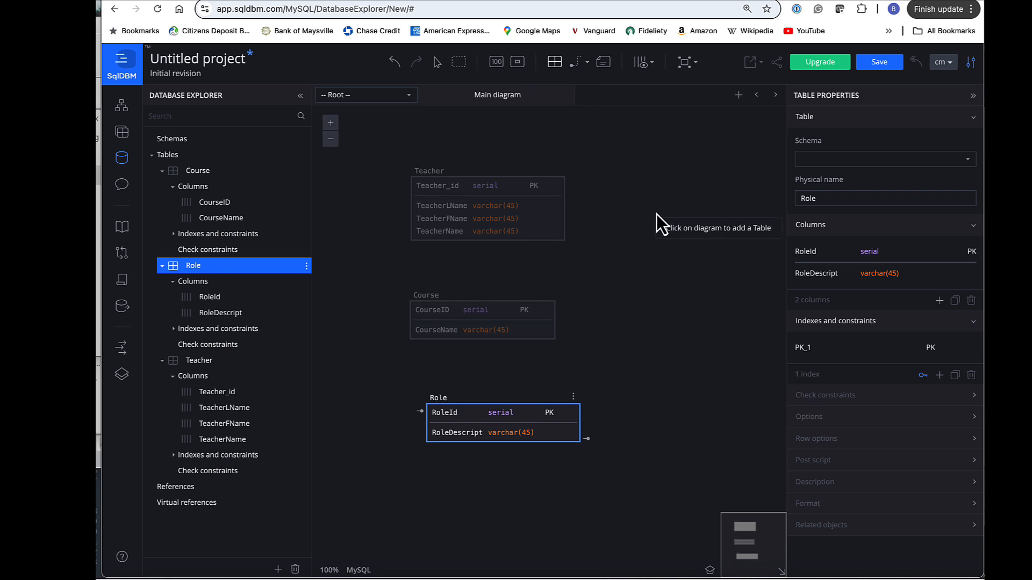
# Add a table named CourseTeacher without columns of its own, placed to the right between the Teacher and Course tables.
pyautogui.click(636, 241)
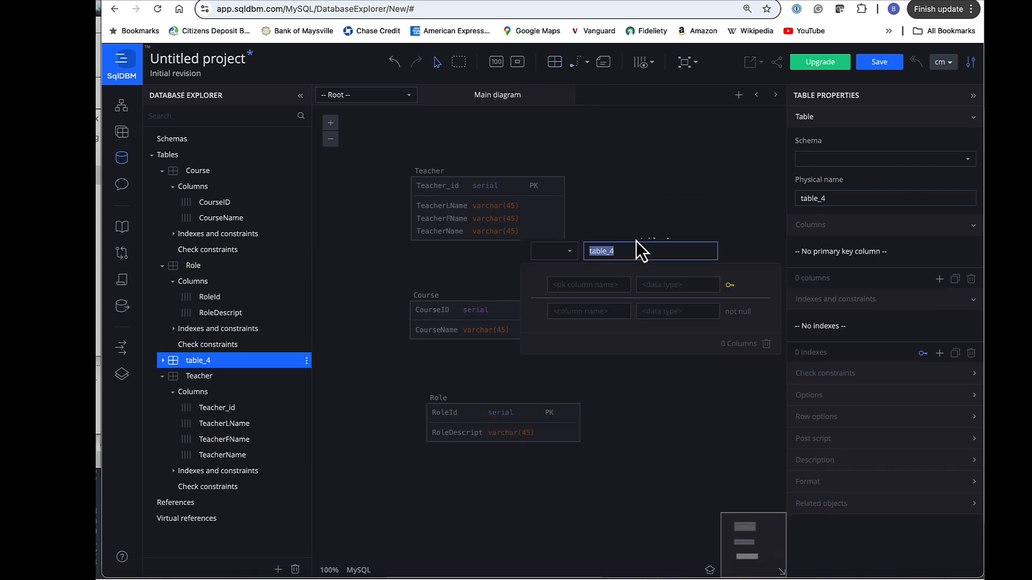
pyautogui.click(673, 354)
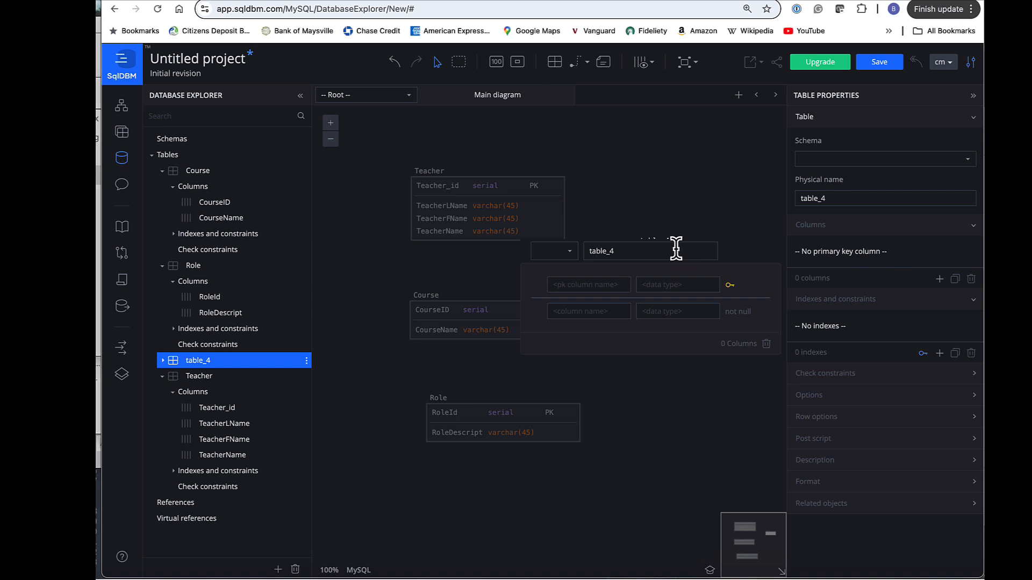
pyautogui.click(661, 251)
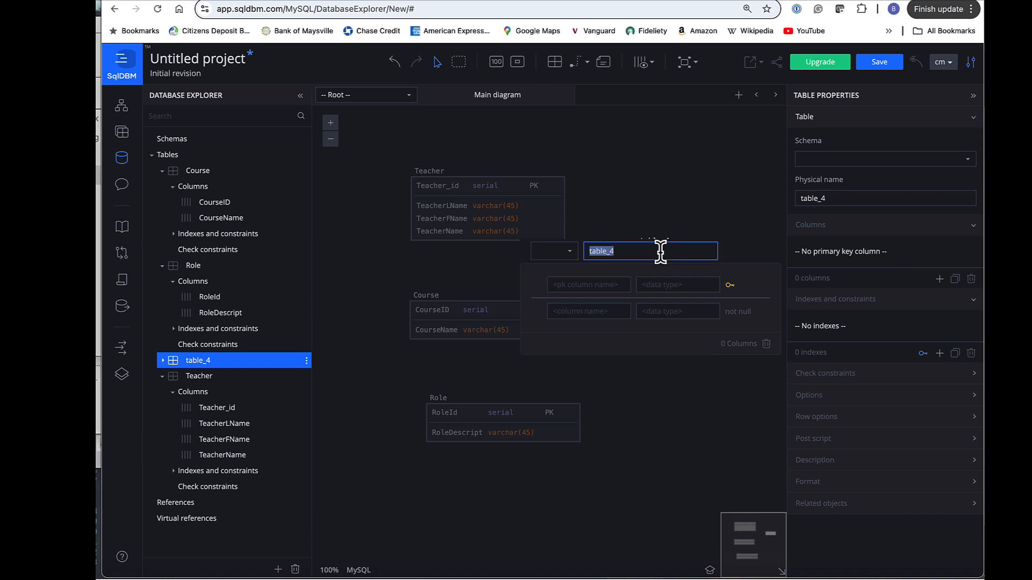
pyautogui.write('CourseTeacher')
pyautogui.click(660, 367)
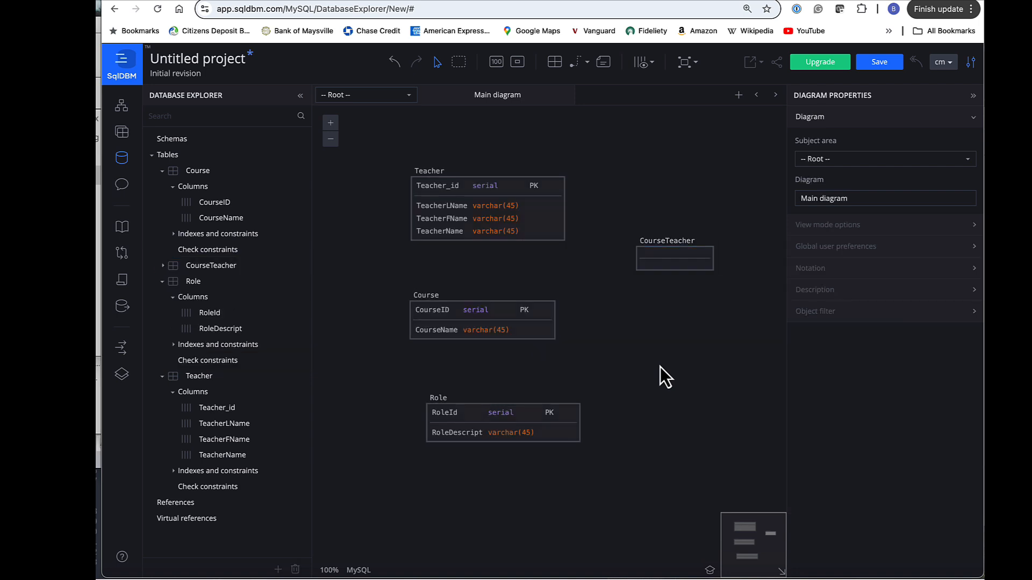
# Create an identifying relationship from the Teacher table to the CourseTeacher table.
pyautogui.click(580, 70)
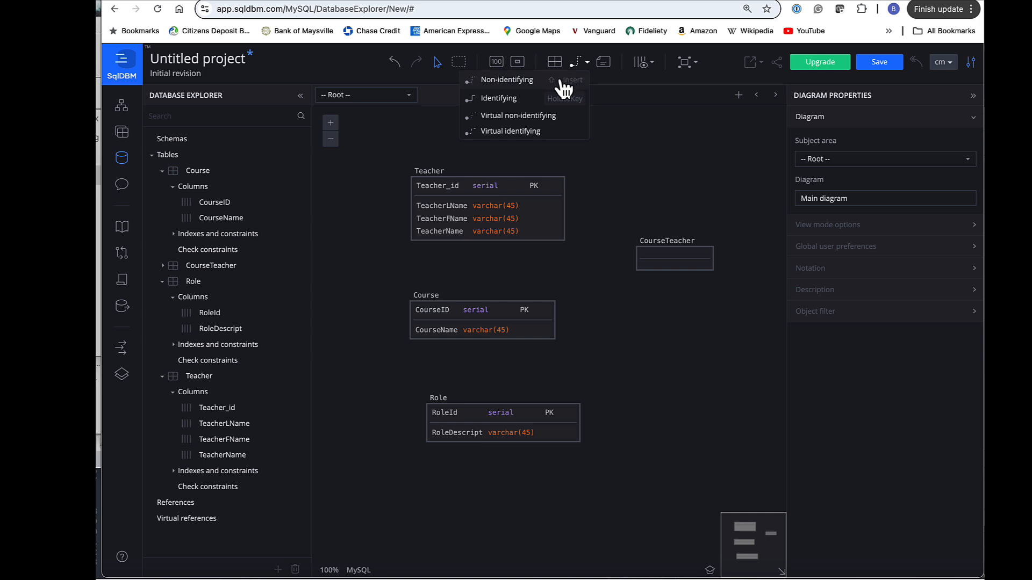
pyautogui.click(523, 101)
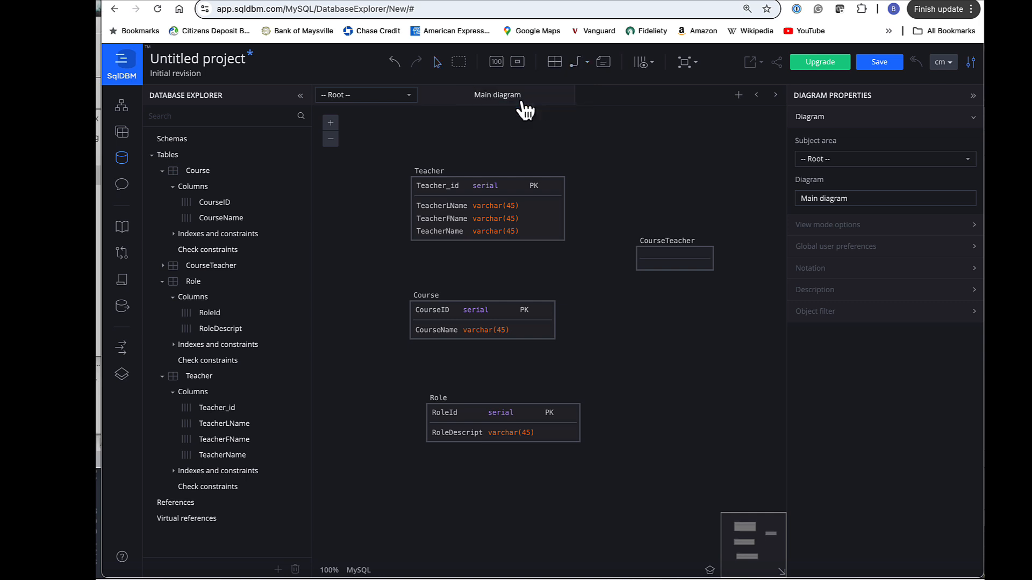
pyautogui.click(526, 194)
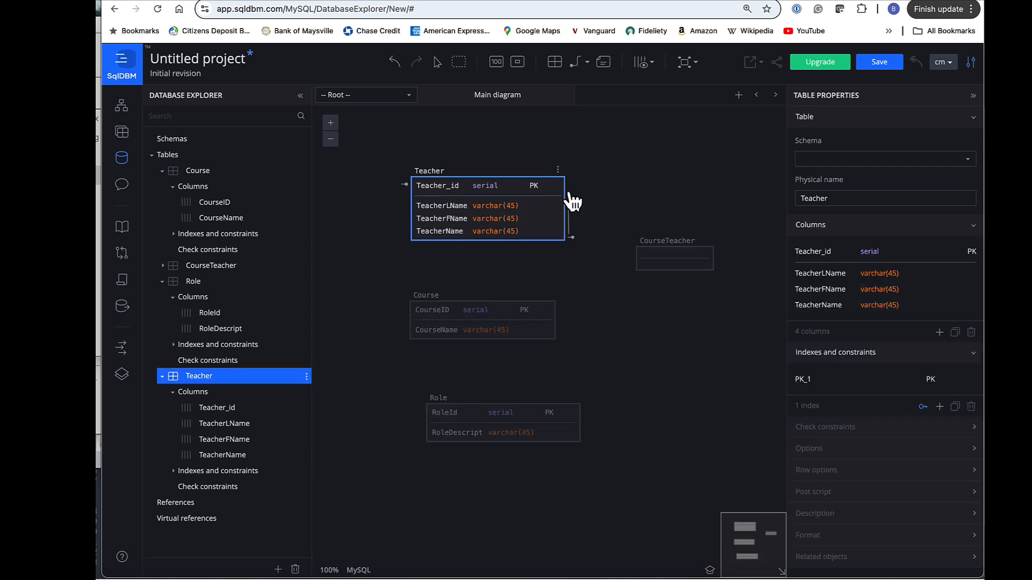
pyautogui.click(640, 253)
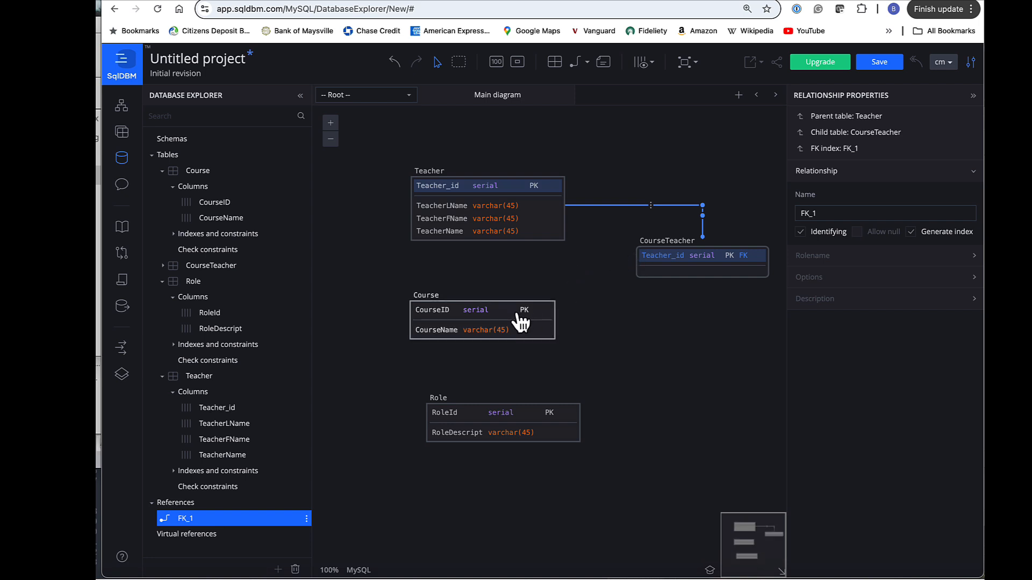
# Create an identifying relationship from the Course table to CourseTeacher and shift the CourseTeacher table slightly down.
pyautogui.click(588, 67)
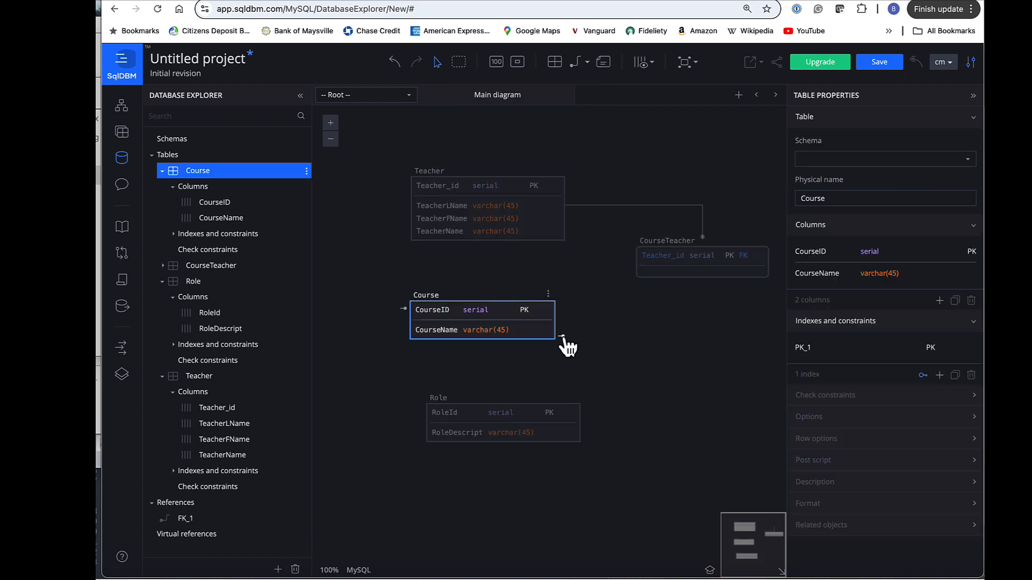
pyautogui.moveTo(564, 338); pyautogui.dragTo(643, 266)
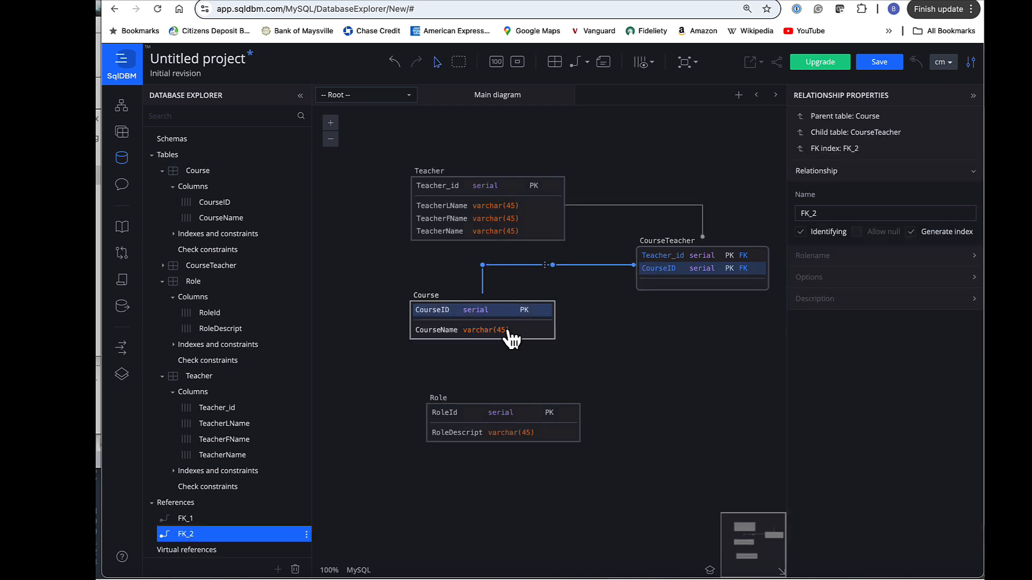
pyautogui.click(576, 438)
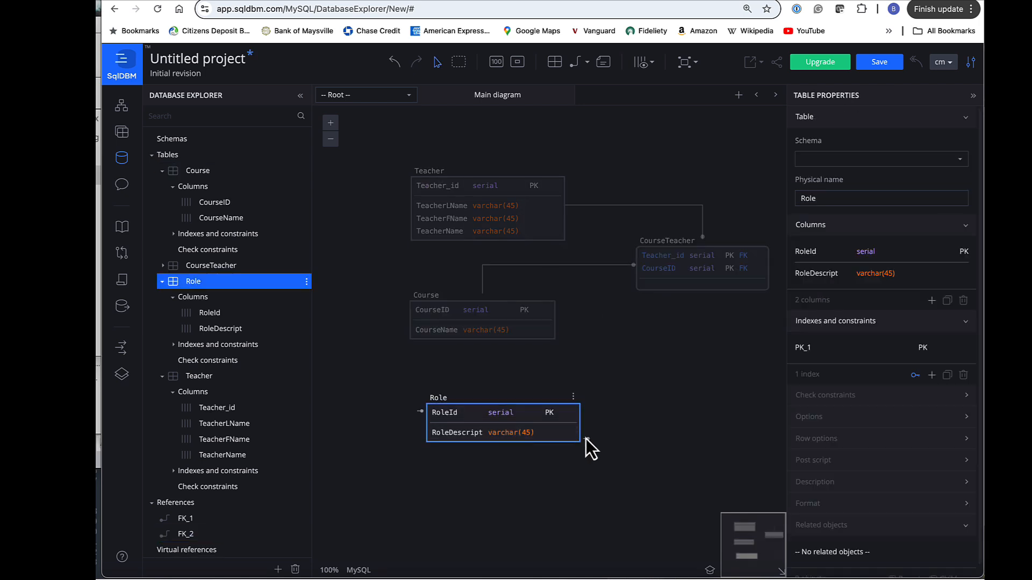
pyautogui.click(466, 243)
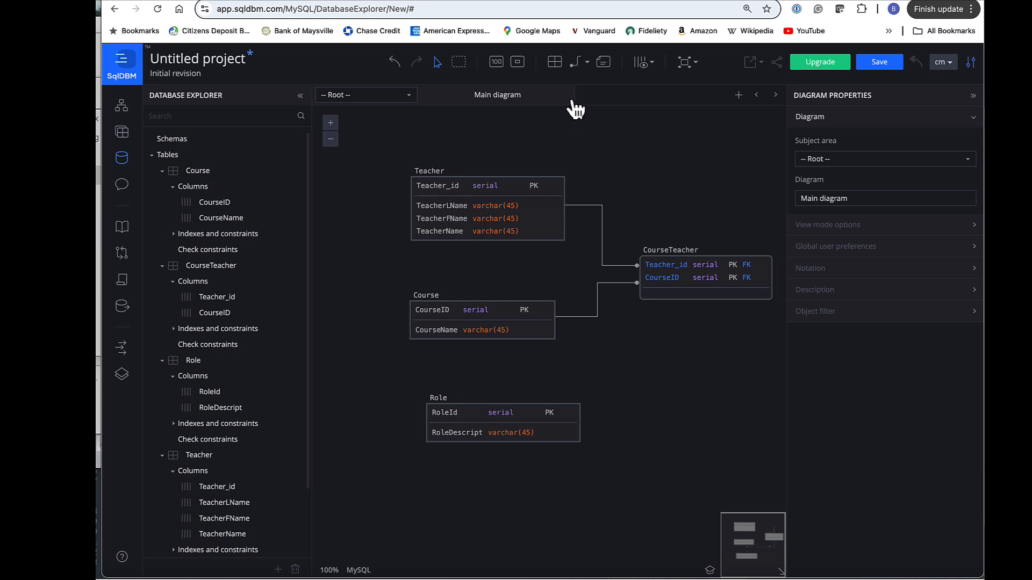
# Create an identifying relationship from the Role table to the CourseTeacher table.
pyautogui.click(588, 63)
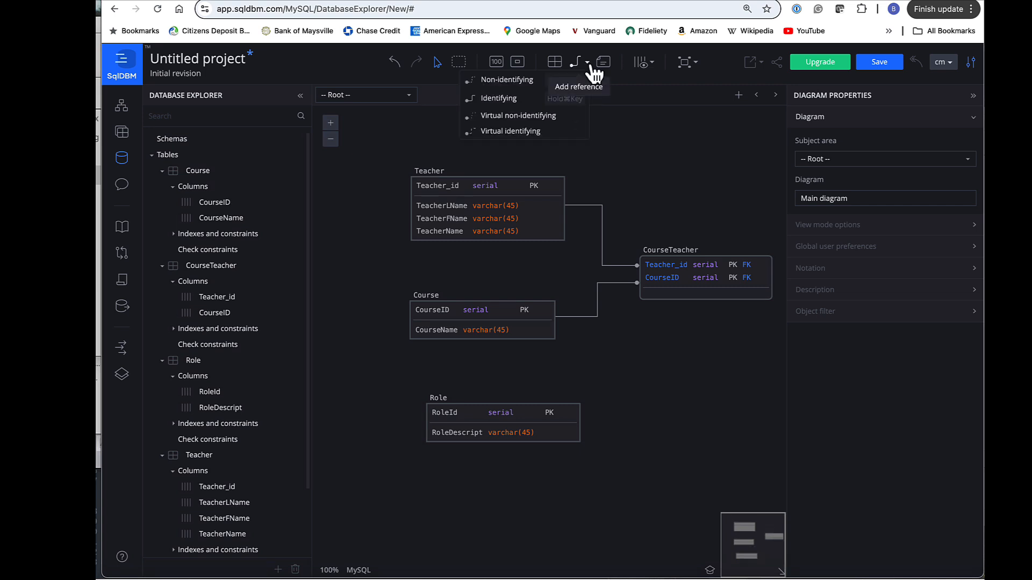
pyautogui.click(500, 101)
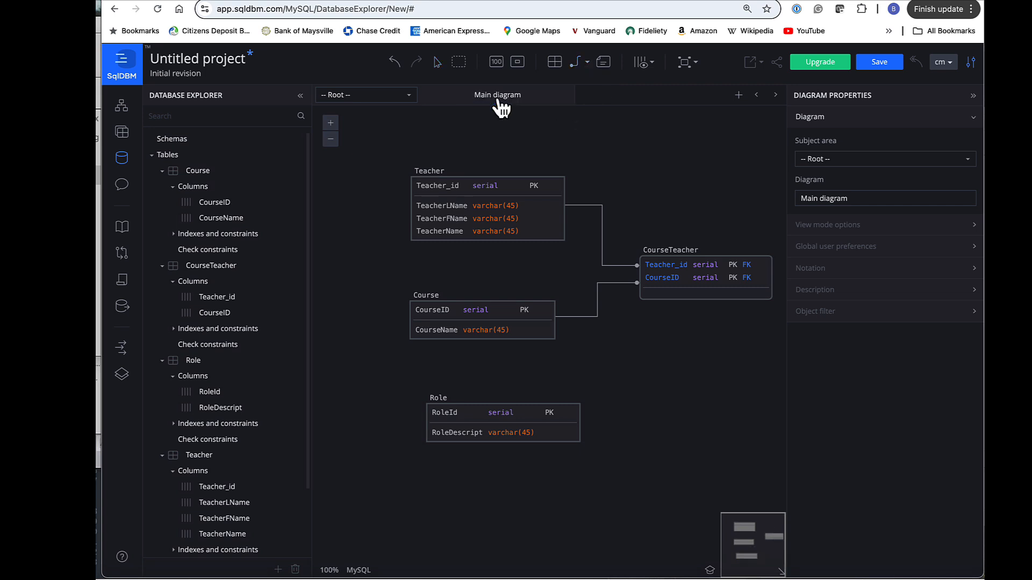
pyautogui.scroll(-3, 482, 367)
pyautogui.click(481, 367)
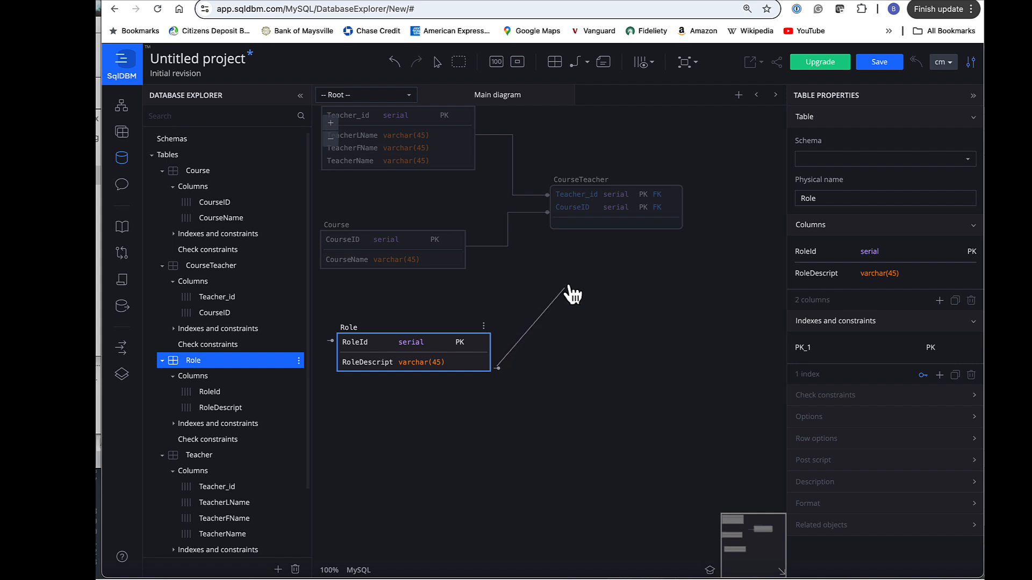
pyautogui.click(595, 227)
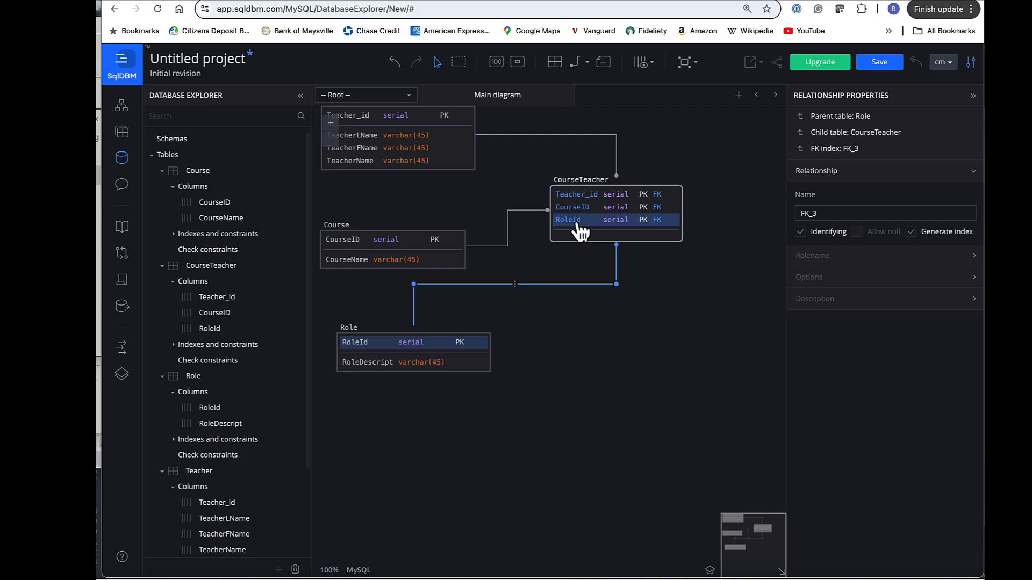
# Move RoleId out of CourseTeacher's primary key into its non-key columns and finish editing the table.
pyautogui.doubleClick(579, 231)
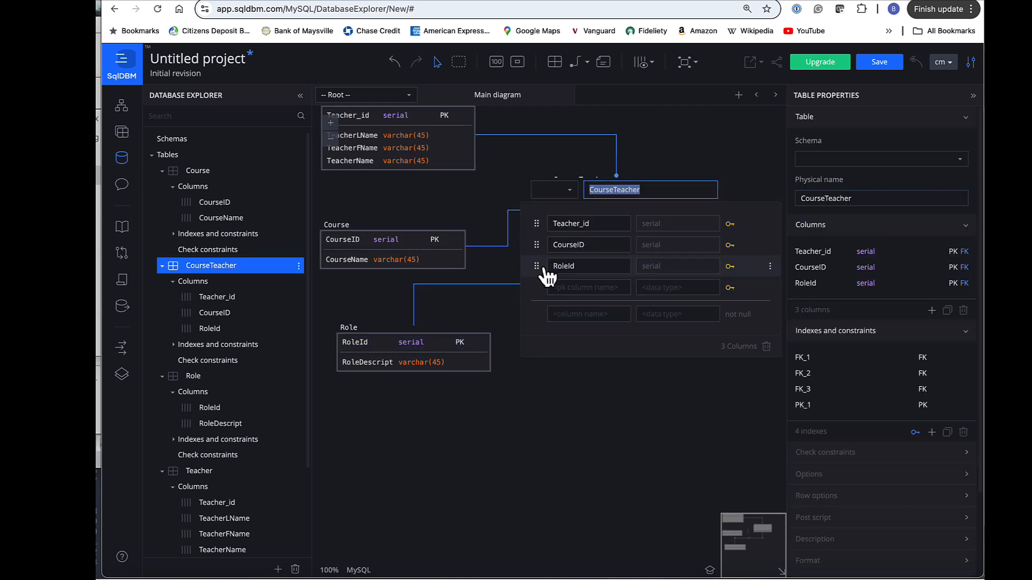
pyautogui.moveTo(539, 271); pyautogui.dragTo(543, 312)
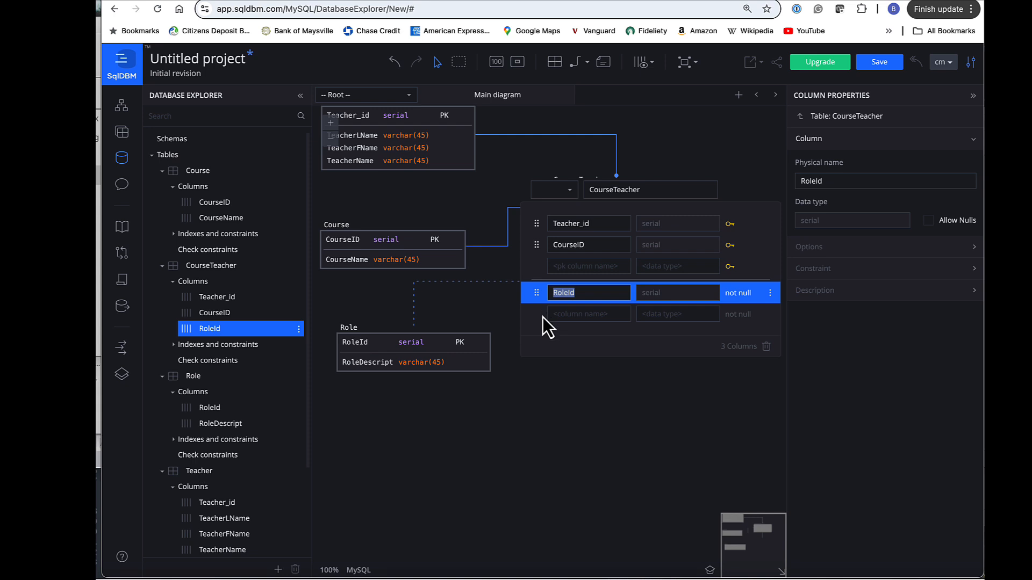
pyautogui.click(579, 386)
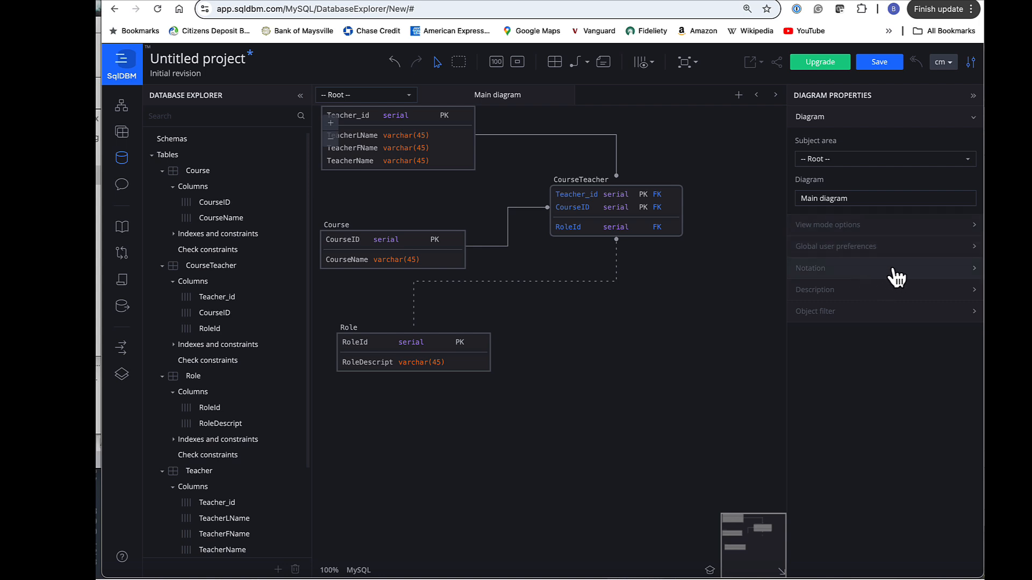
# Set the diagram's notation to Crow's Foot.
pyautogui.click(975, 270)
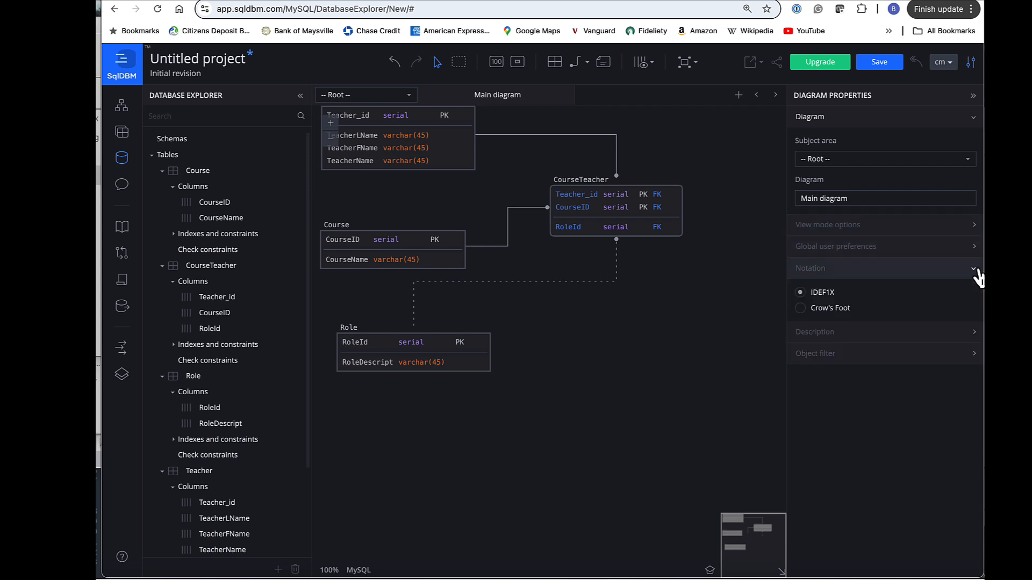
pyautogui.click(848, 311)
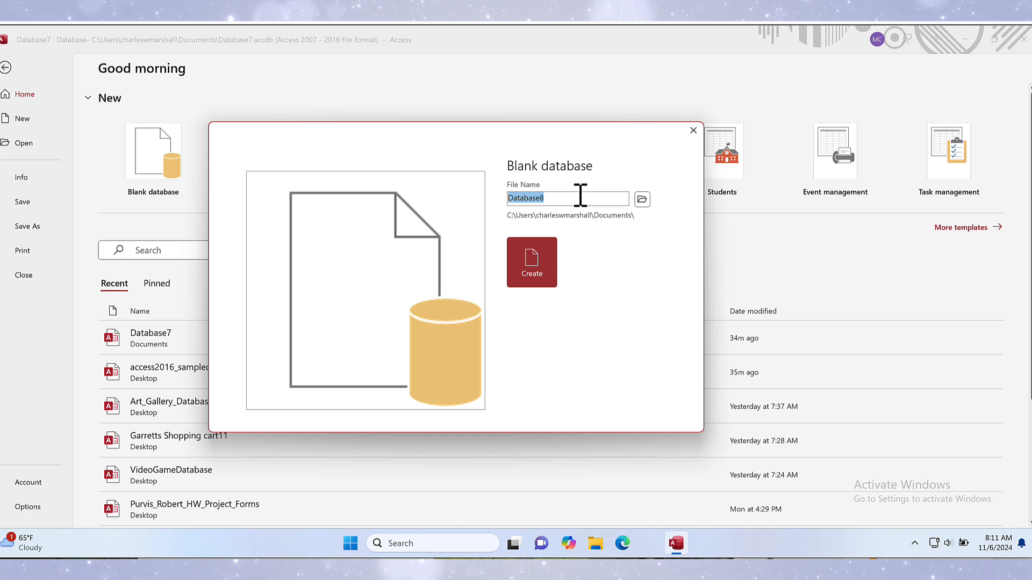
# In Microsoft Access, create a blank database with the file name Demo.
pyautogui.write('Demo')
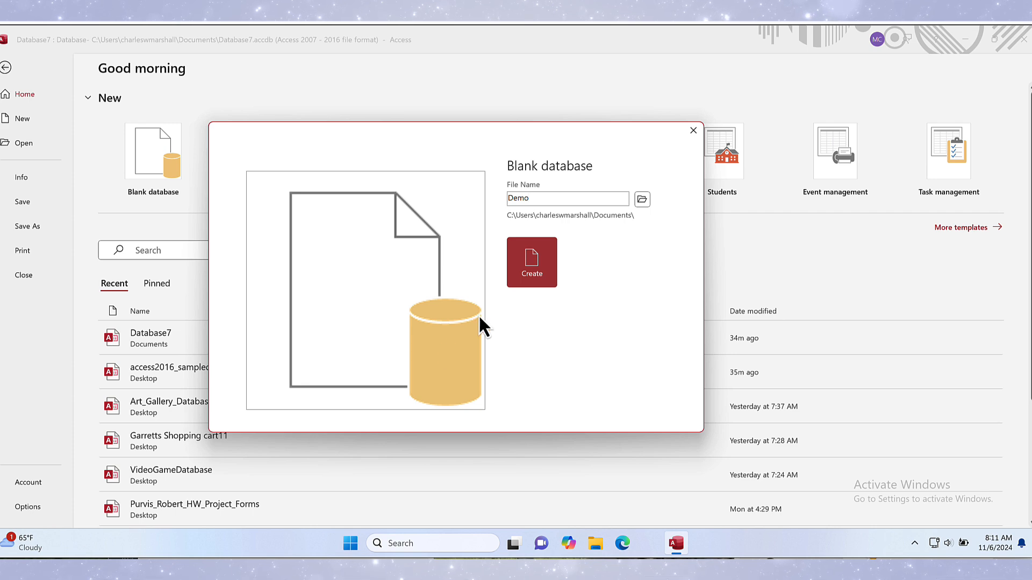
pyautogui.click(527, 274)
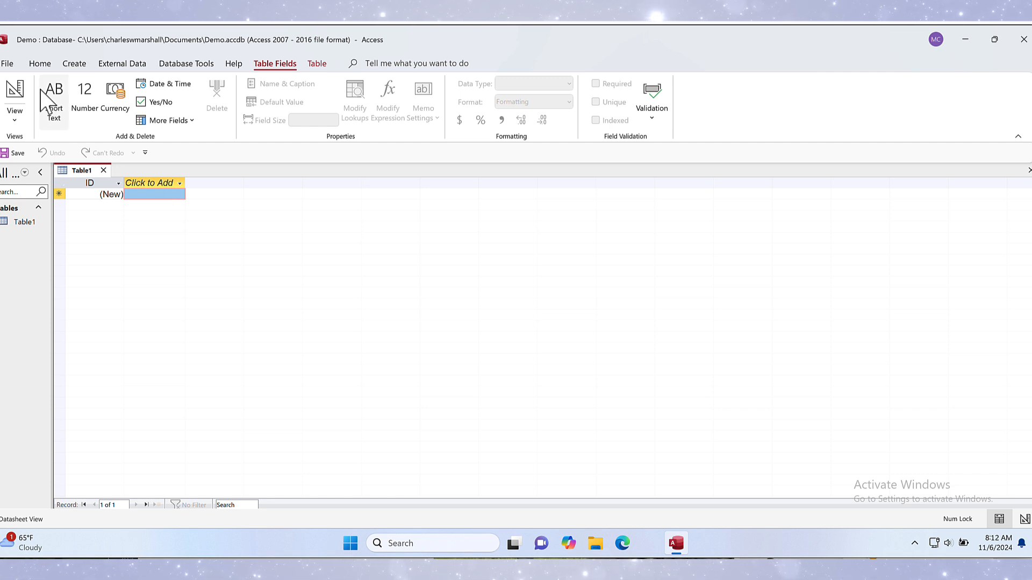
# Switch the new table to Design view, saving it as Teacher, and rename its ID field to Teacher_d.
pyautogui.click(16, 88)
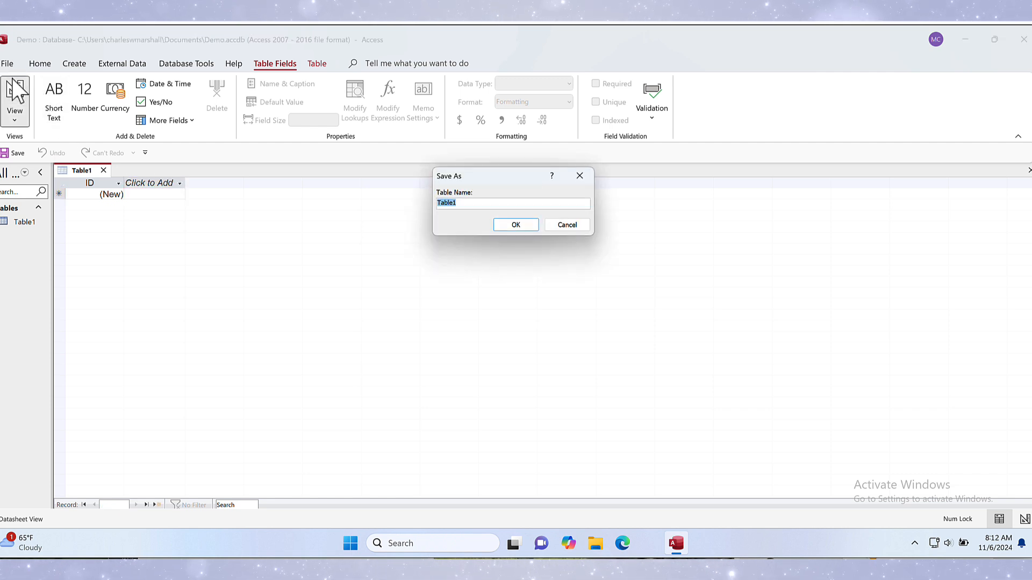
pyautogui.write('T')
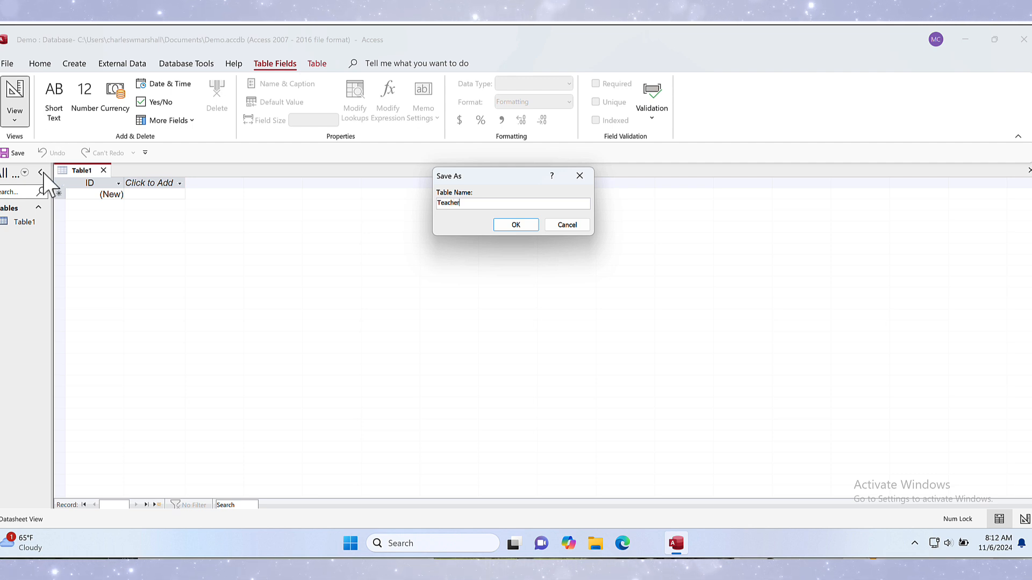
pyautogui.click(505, 222)
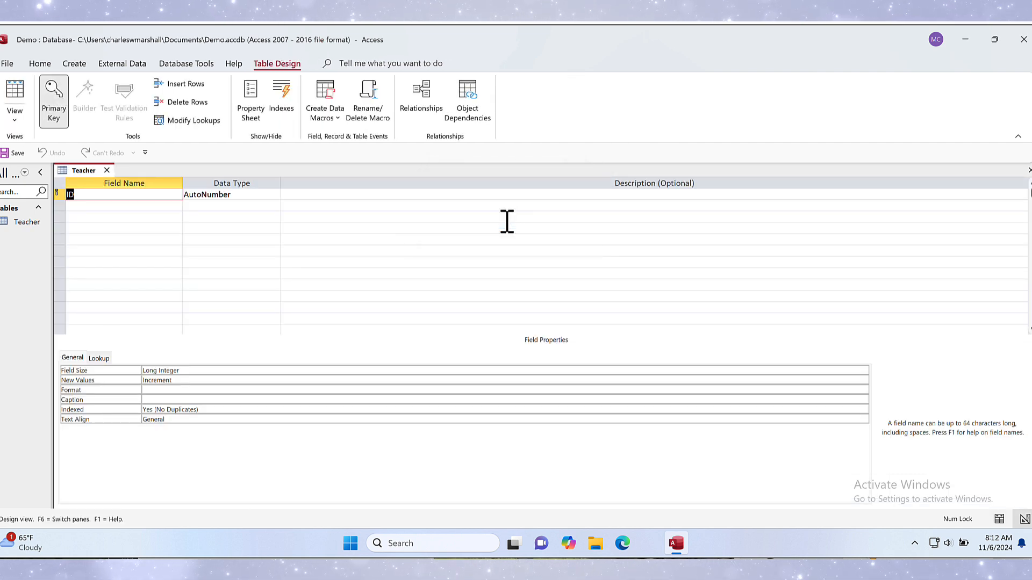
pyautogui.write('Teacher_d')
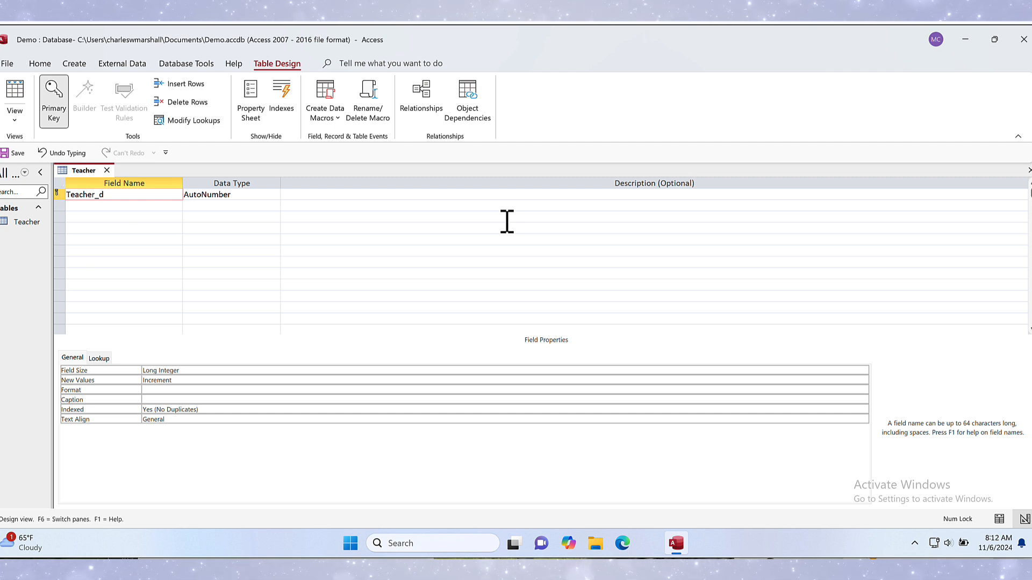
# Add the Short Text fields TeacherLName and TeacherFName to the Teacher table.
pyautogui.click(174, 210)
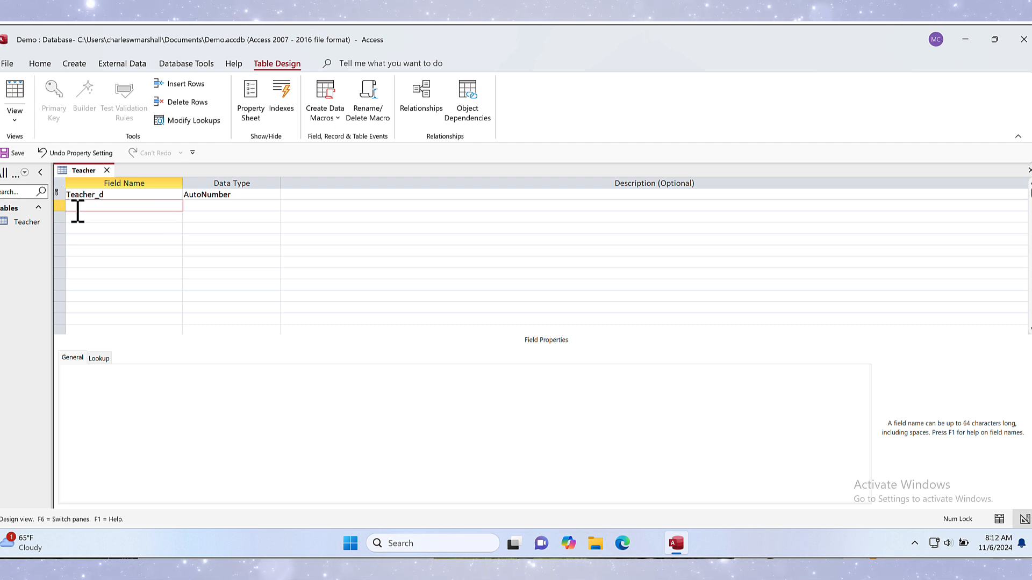
pyautogui.write('Teacher')
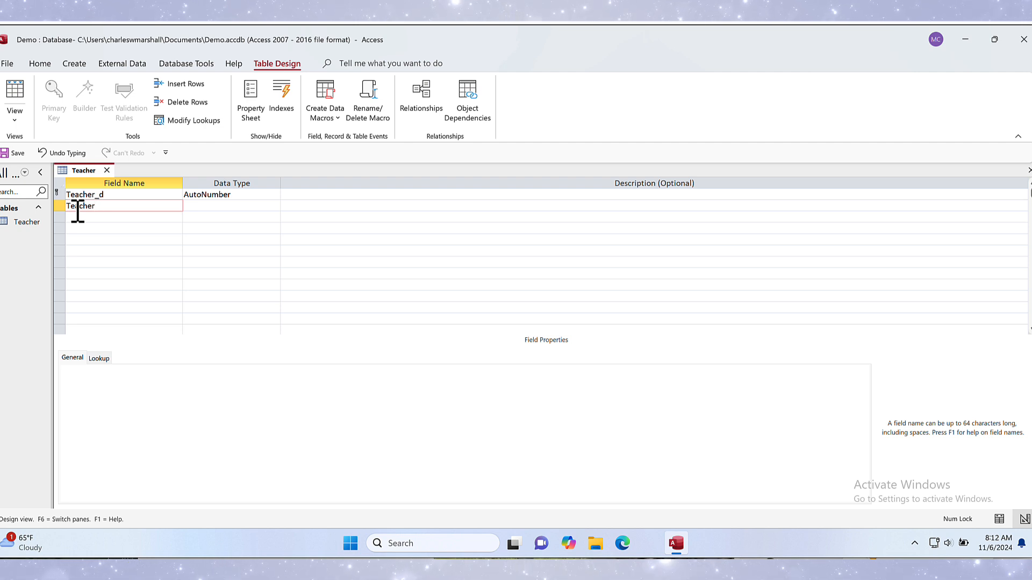
pyautogui.write('LName')
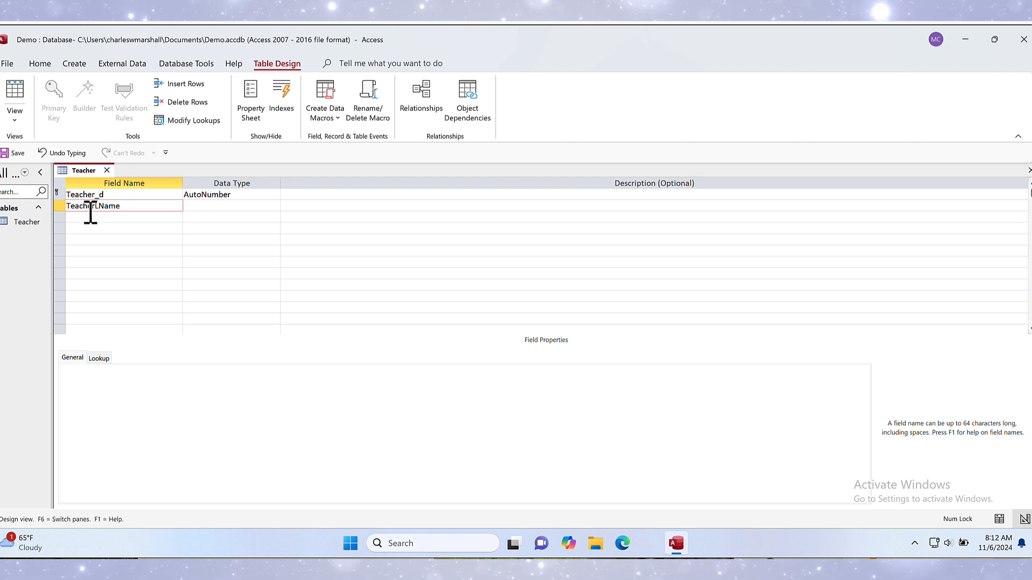
pyautogui.click(189, 206)
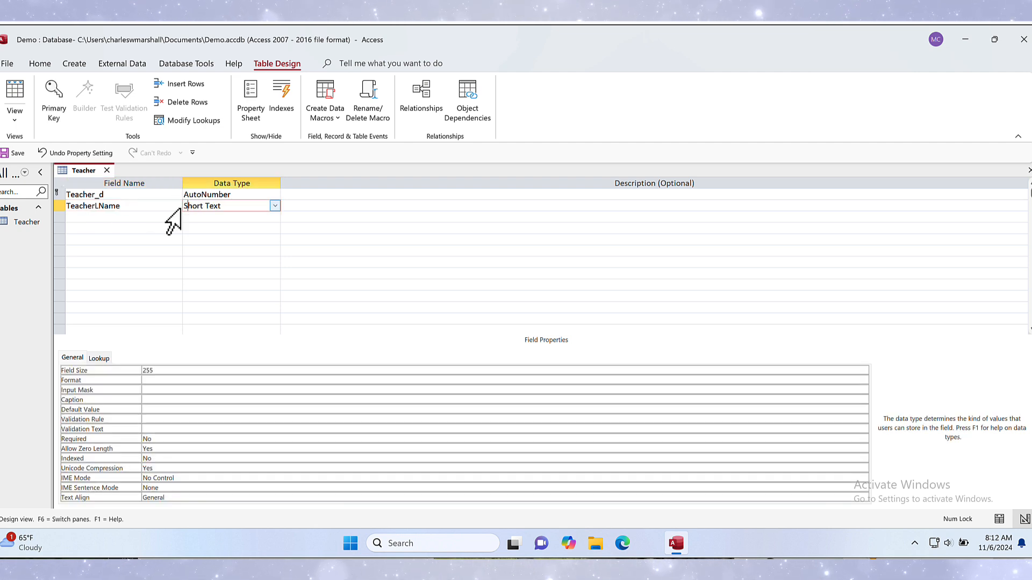
pyautogui.click(133, 220)
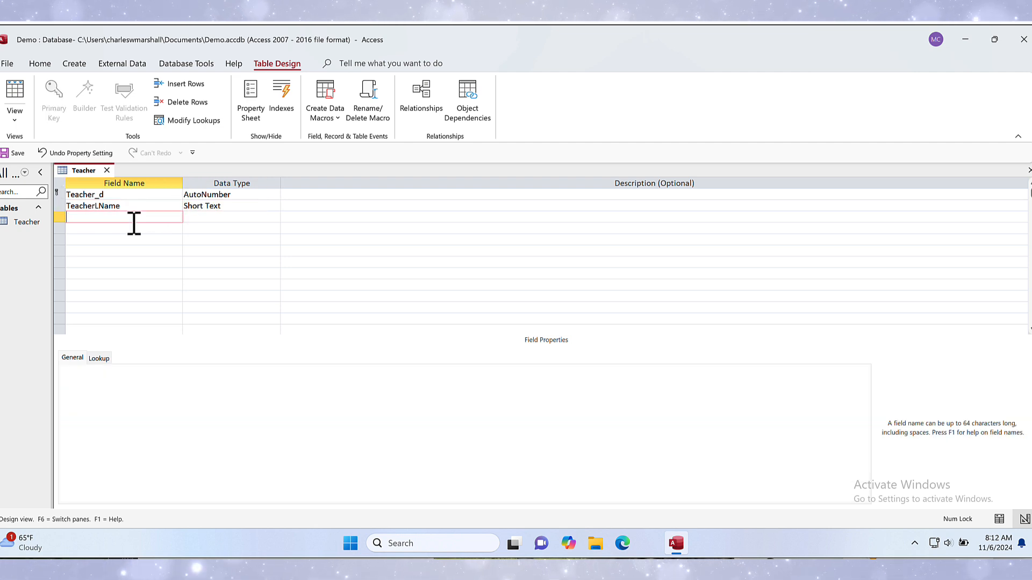
pyautogui.write('TeacherF')
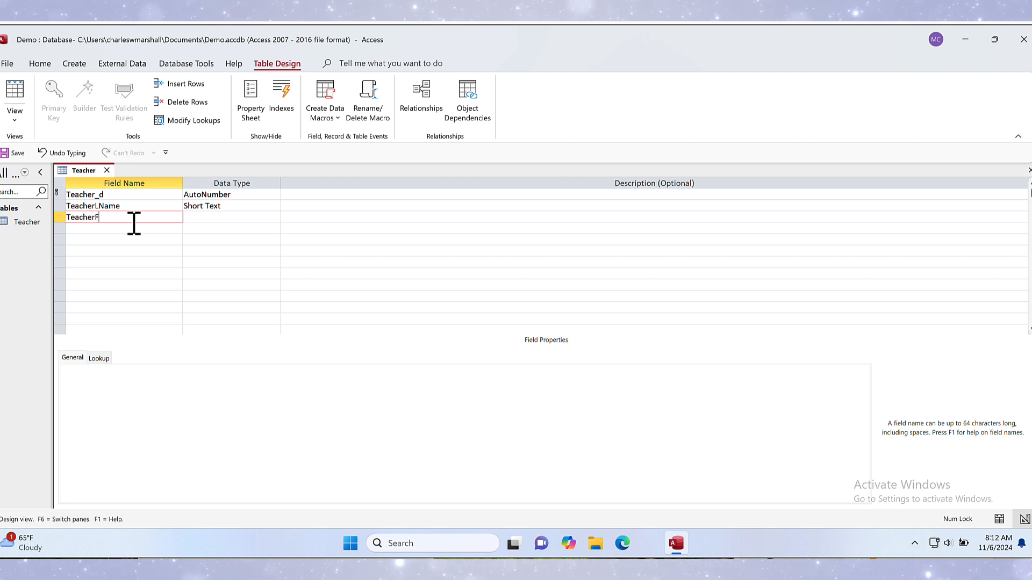
pyautogui.write('Name')
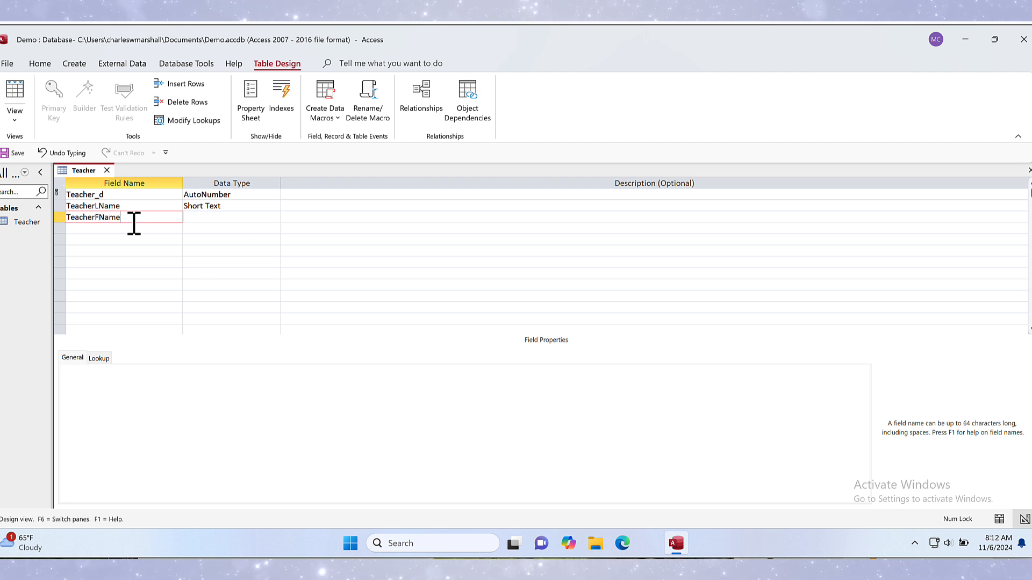
pyautogui.click(209, 218)
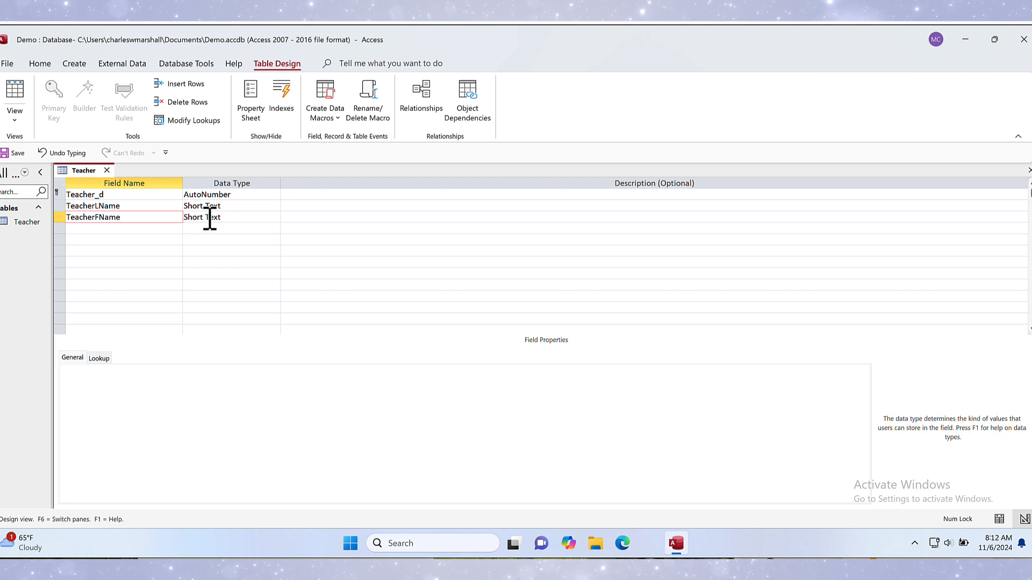
pyautogui.click(129, 232)
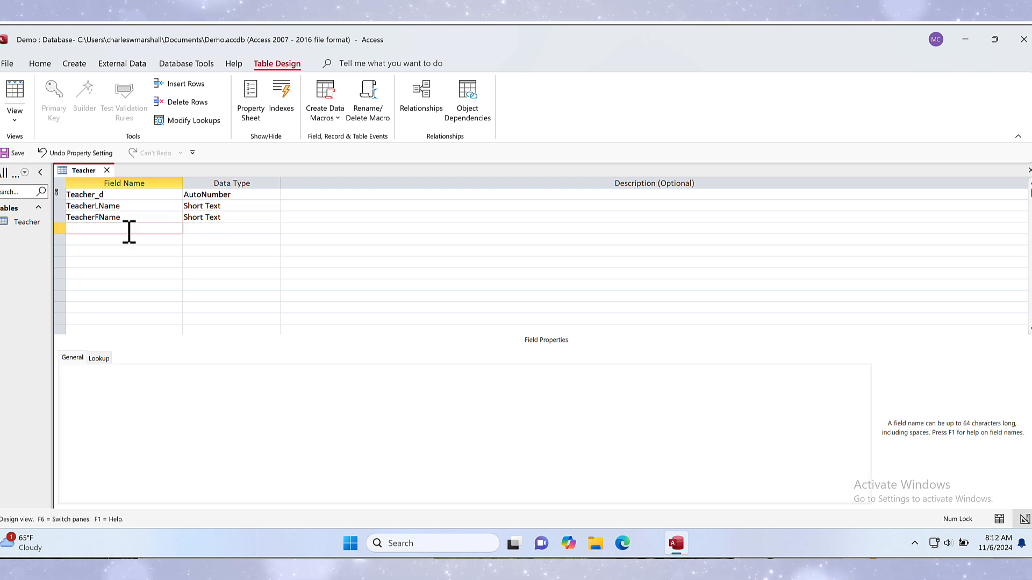
pyautogui.write('T')
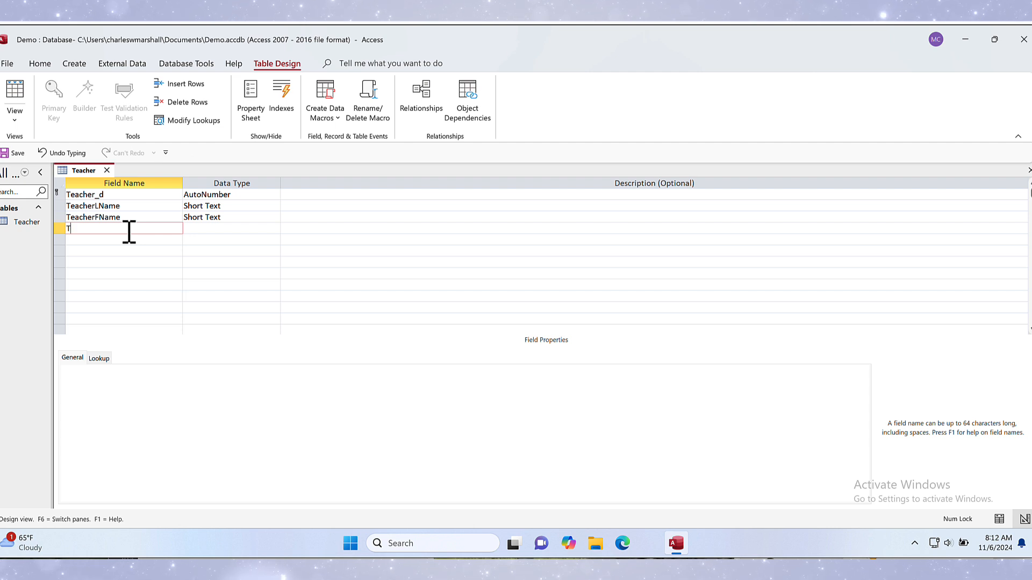
pyautogui.write('eacherN')
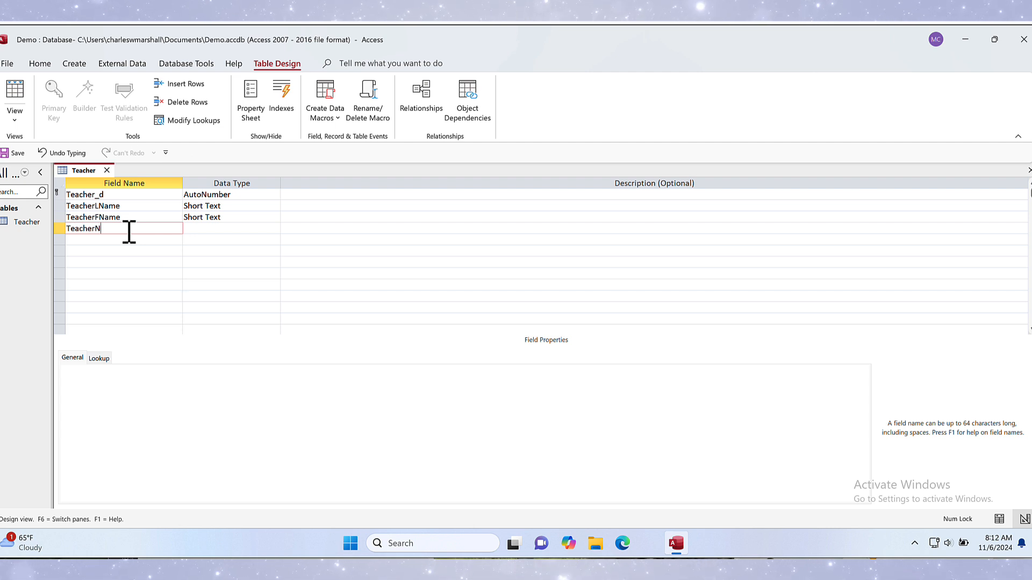
pyautogui.write('ame')
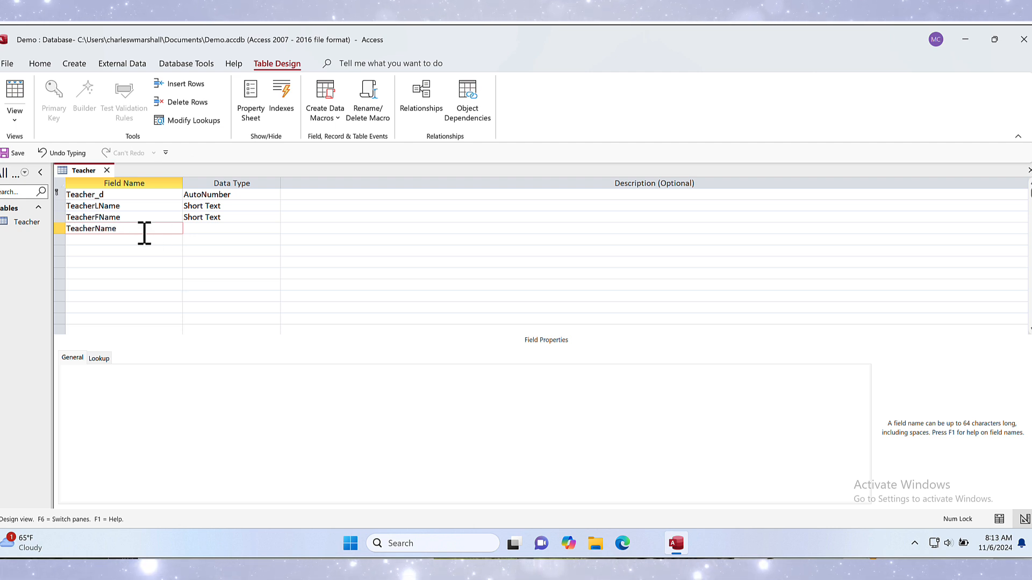
pyautogui.click(203, 228)
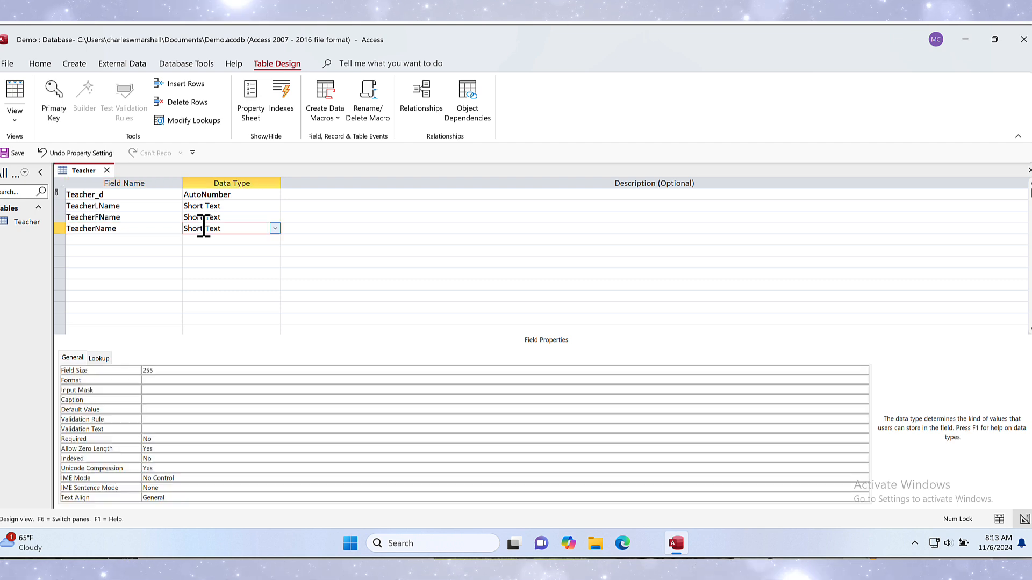
pyautogui.click(274, 228)
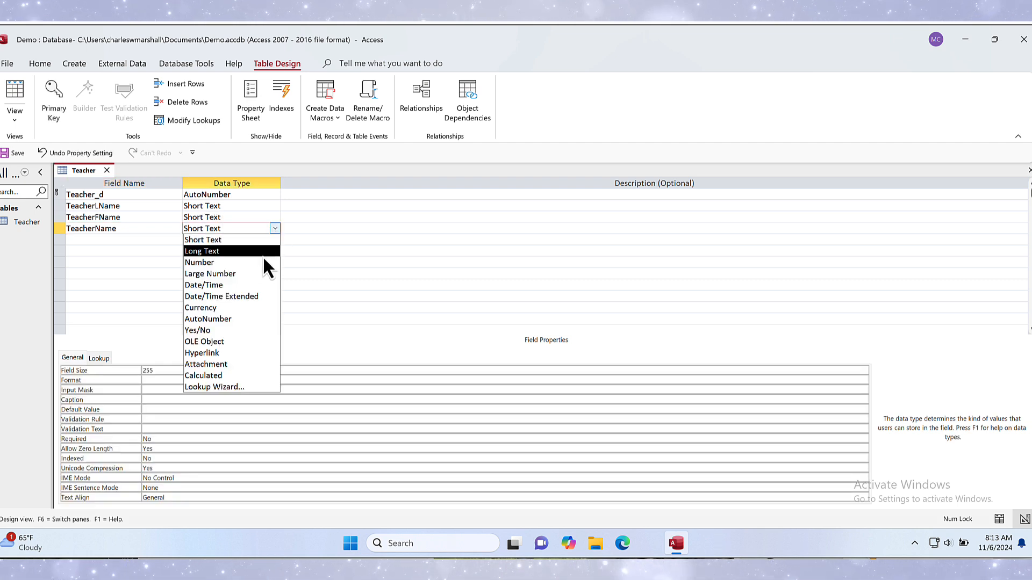
pyautogui.click(220, 376)
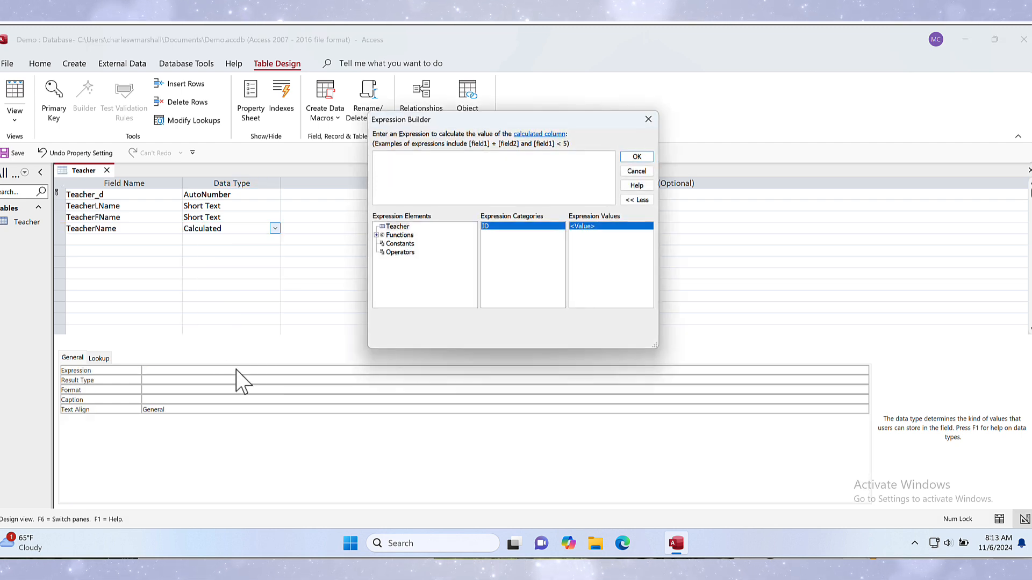
pyautogui.click(397, 227)
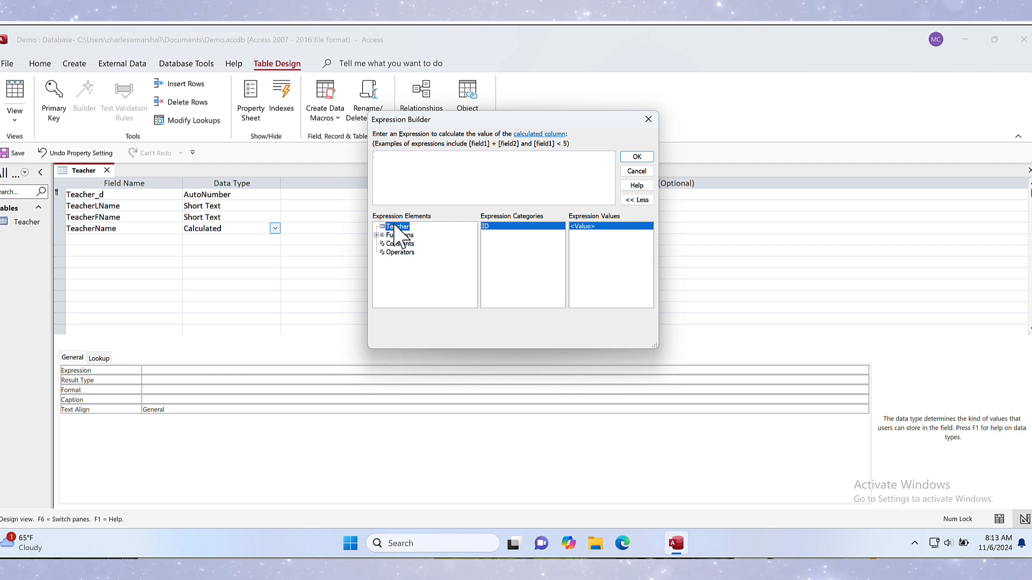
pyautogui.click(647, 172)
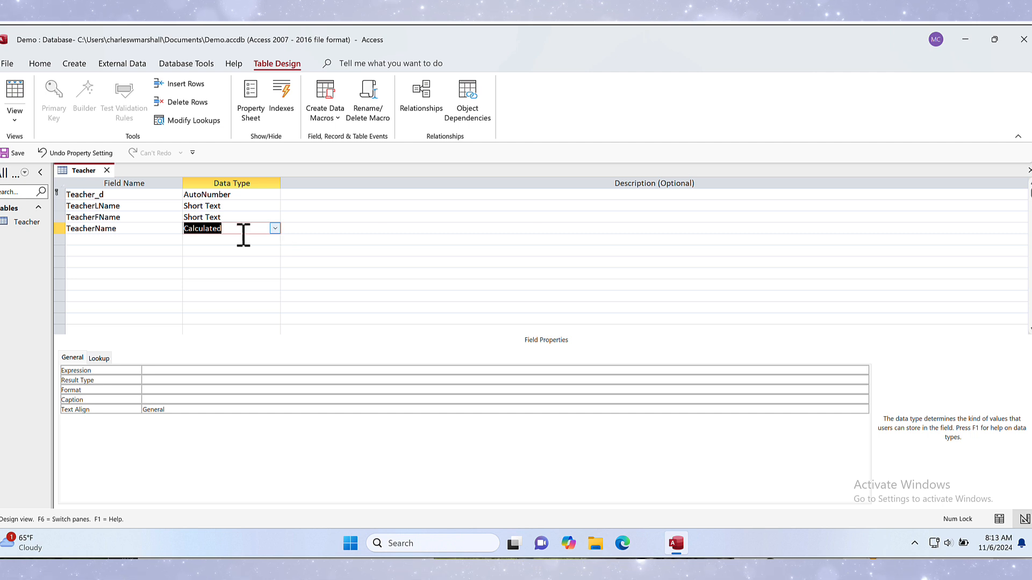
pyautogui.click(60, 229)
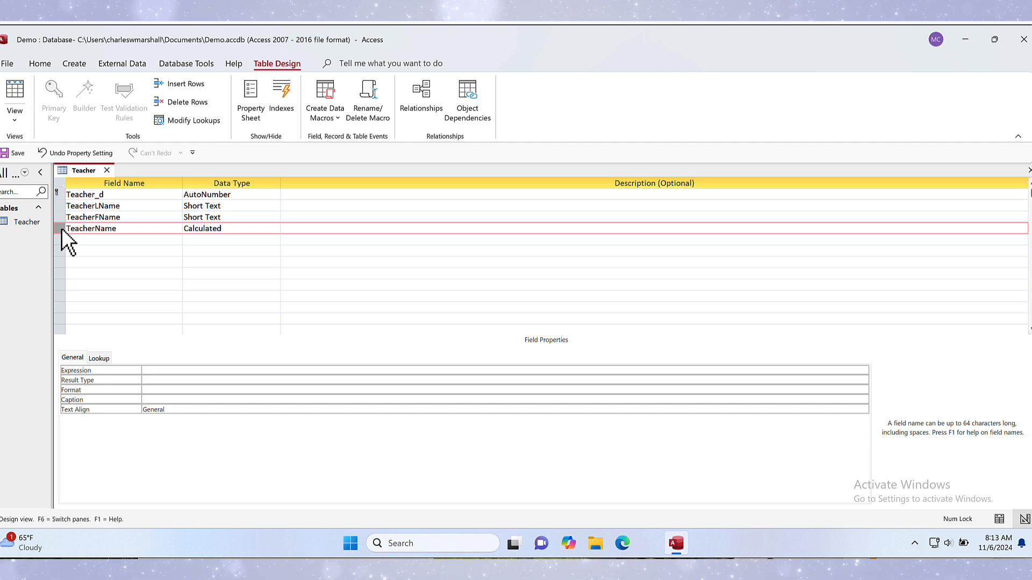
pyautogui.rightClick(61, 228)
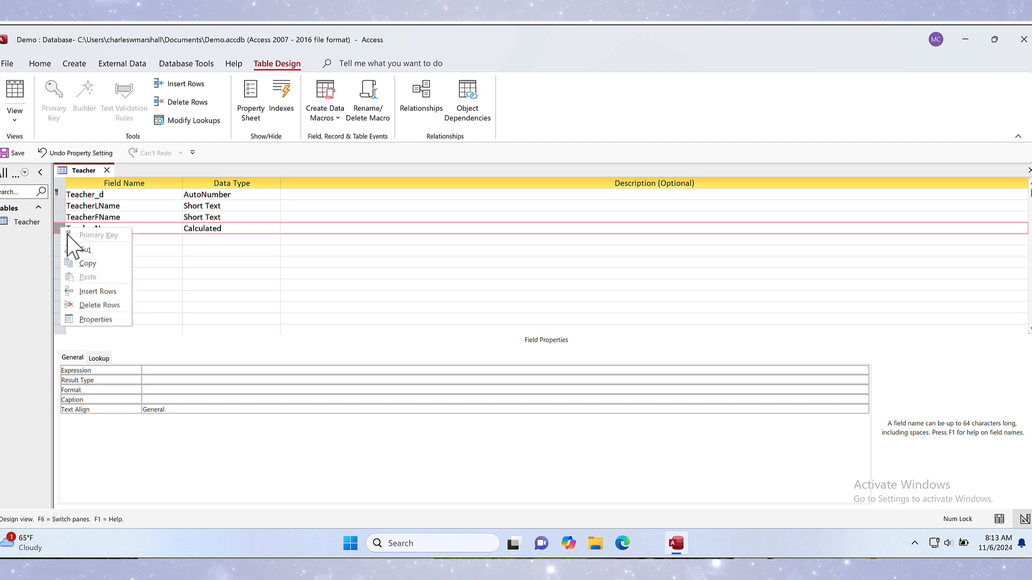
pyautogui.click(99, 305)
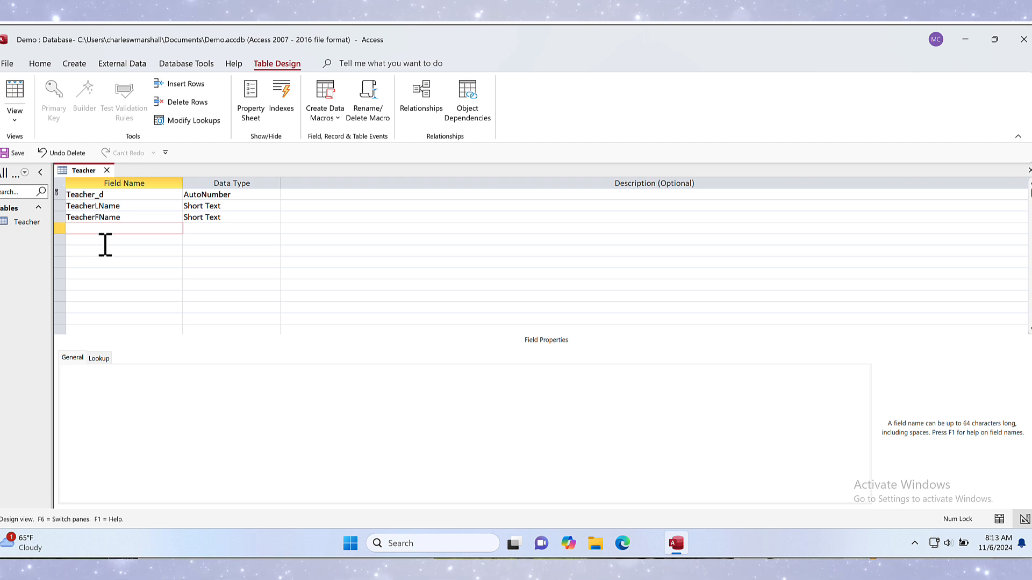
# Save the Teacher table's design and add a field named TeacherName with the Calculated data type.
pyautogui.hotkey('ctrl', 's')
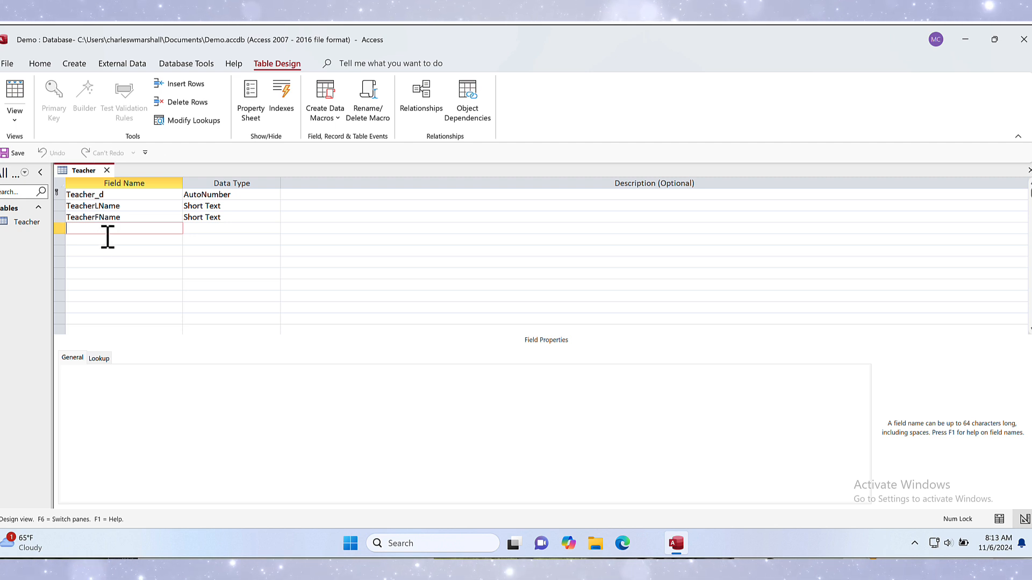
pyautogui.write('TeacherName')
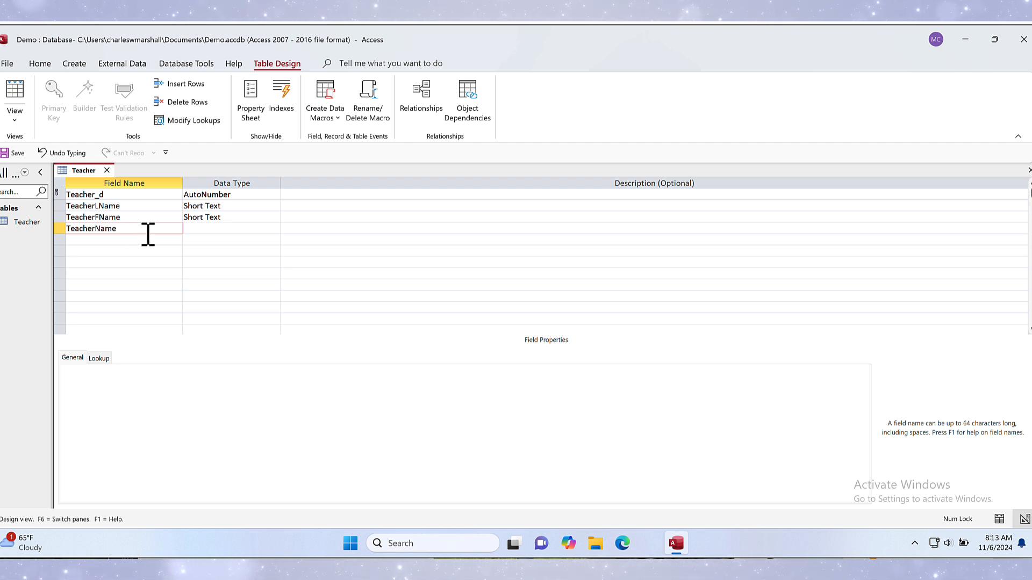
pyautogui.click(192, 228)
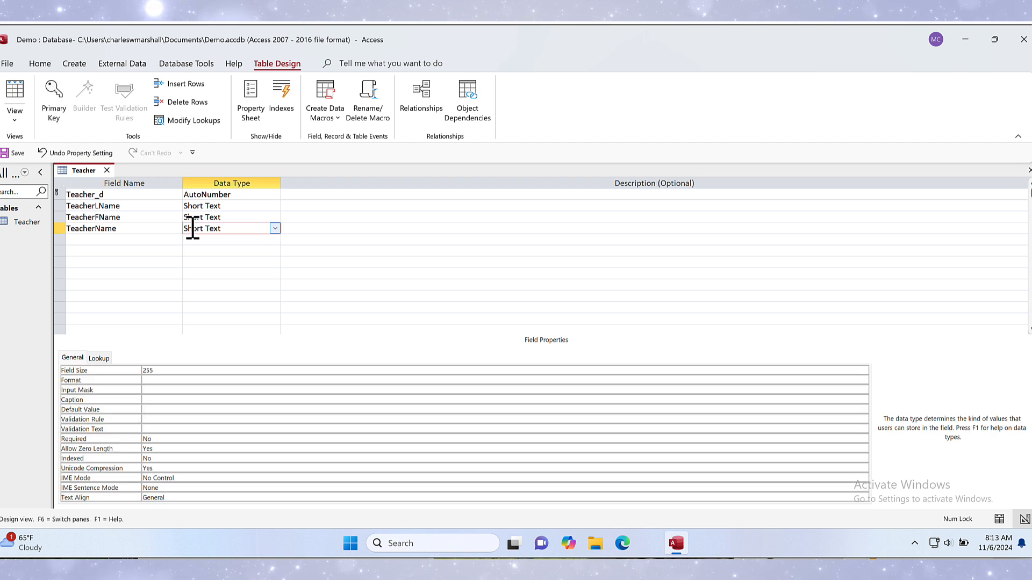
pyautogui.click(275, 229)
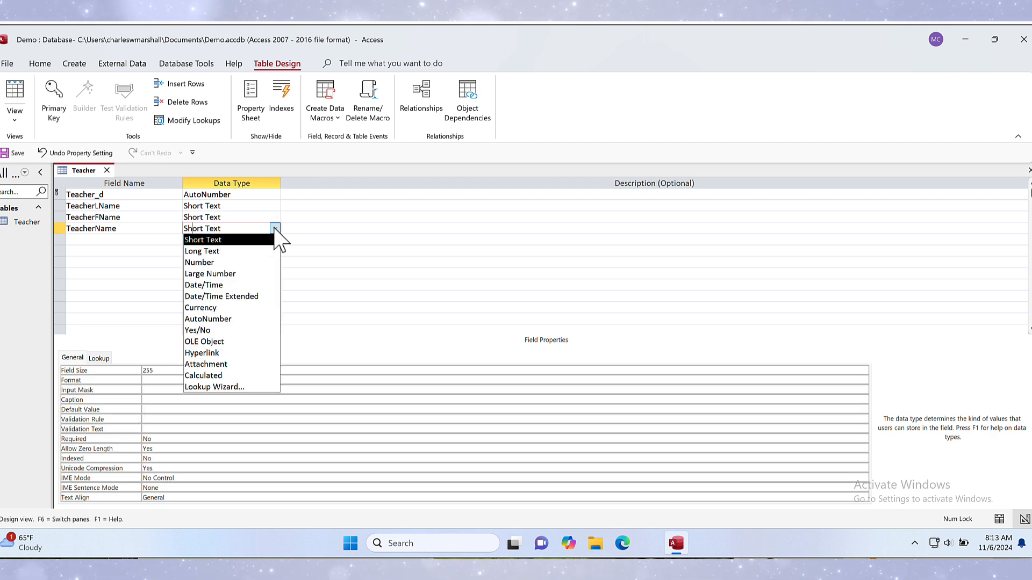
pyautogui.click(205, 375)
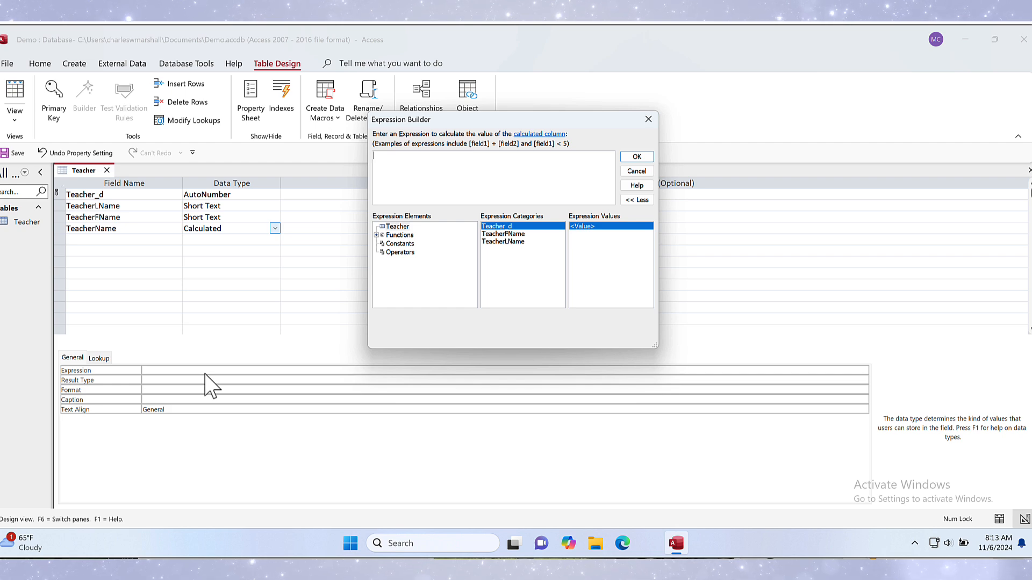
# Build the expression [TeacherLName]+", "+[TeacherFName] for the calculated TeacherName field and save the Teacher table's design.
pyautogui.doubleClick(517, 242)
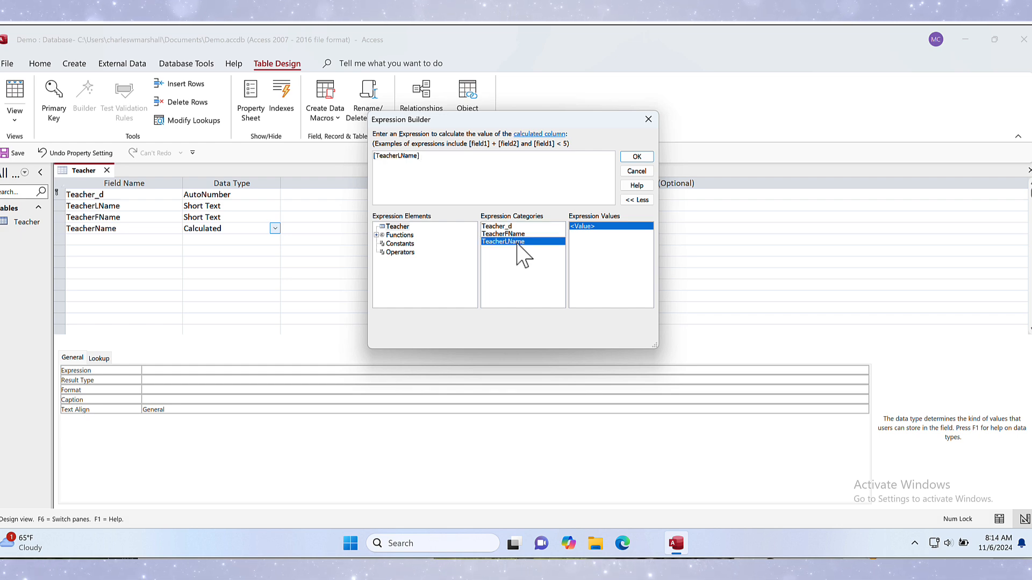
pyautogui.write('+')
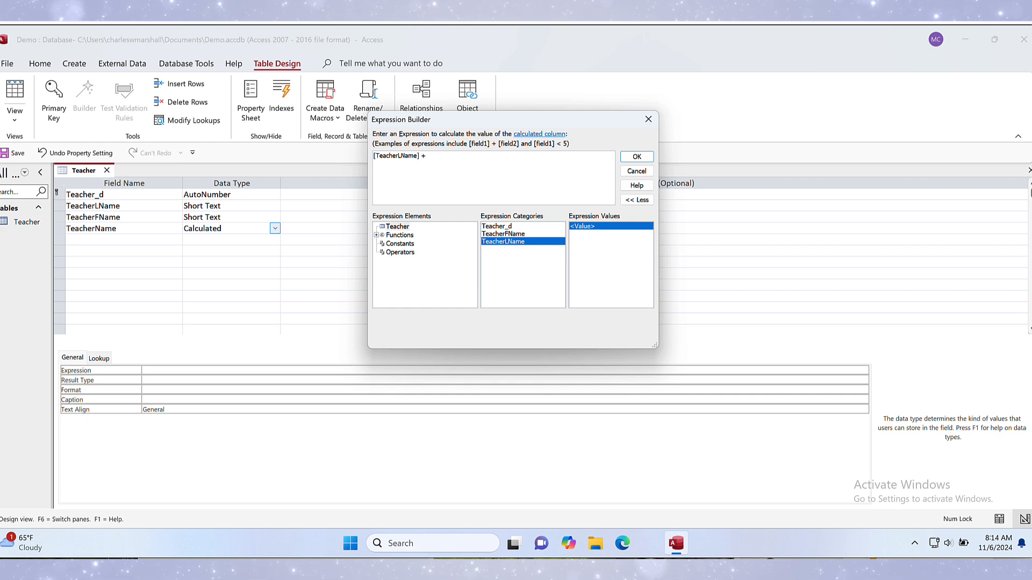
pyautogui.write('"')
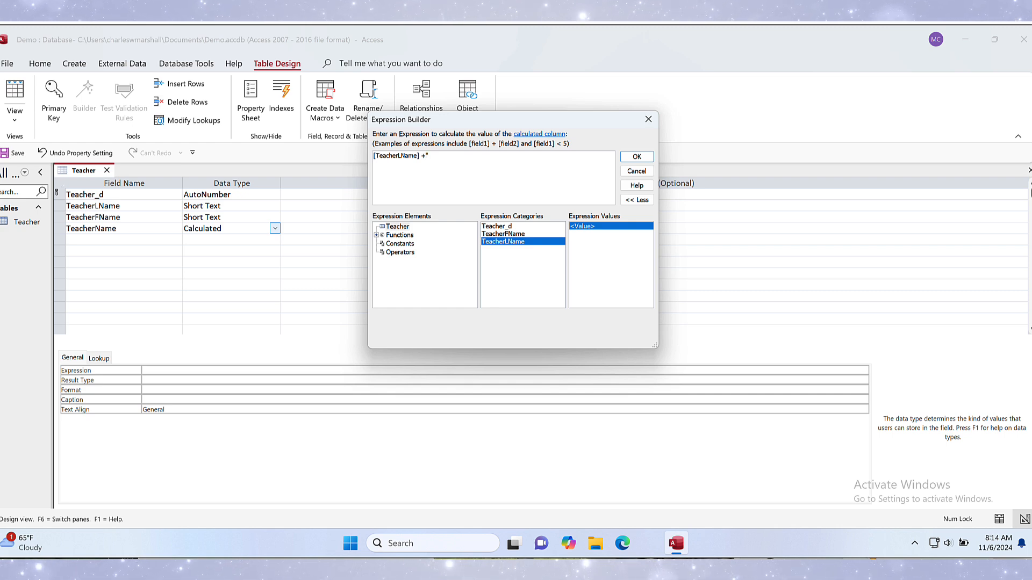
pyautogui.write(', "')
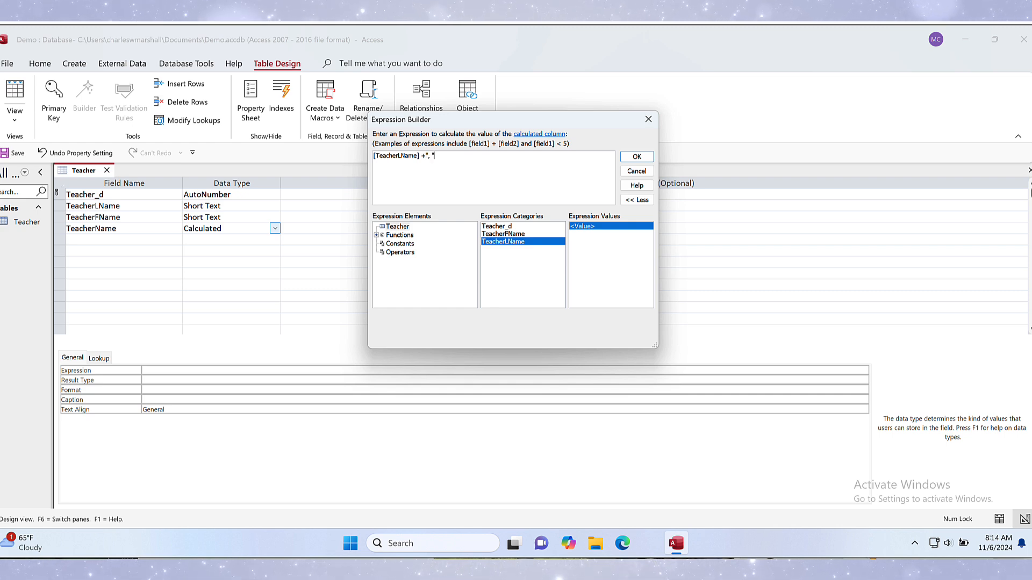
pyautogui.write('+')
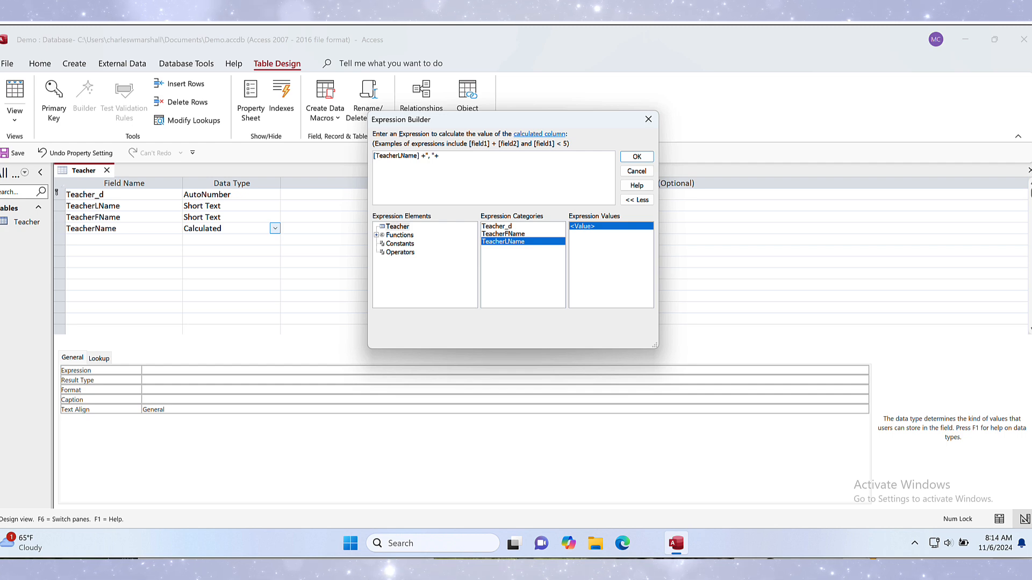
pyautogui.doubleClick(483, 235)
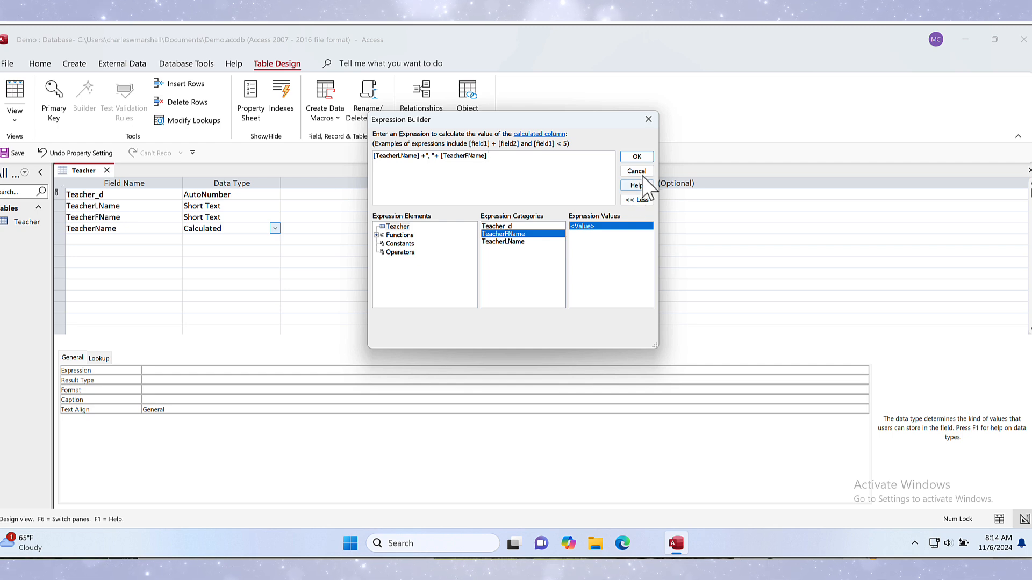
pyautogui.click(642, 158)
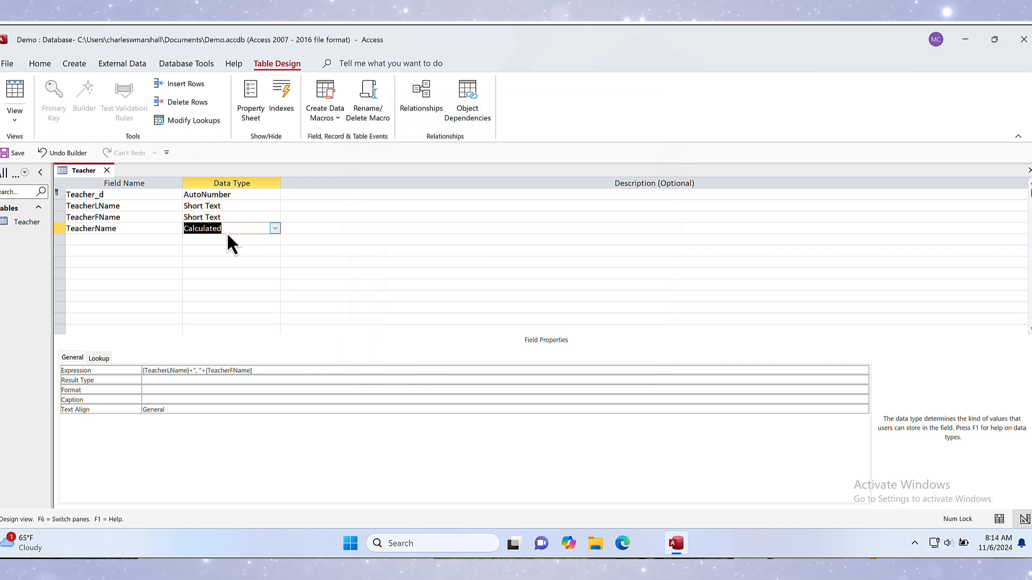
pyautogui.click(83, 144)
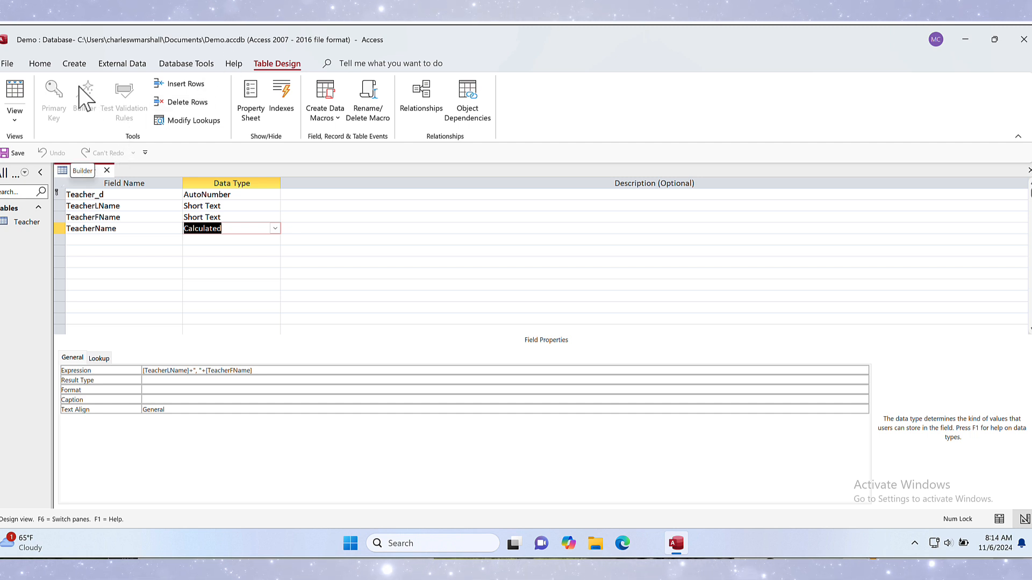
# Create a second table and switch it to Design view, saving it as Role.
pyautogui.click(79, 65)
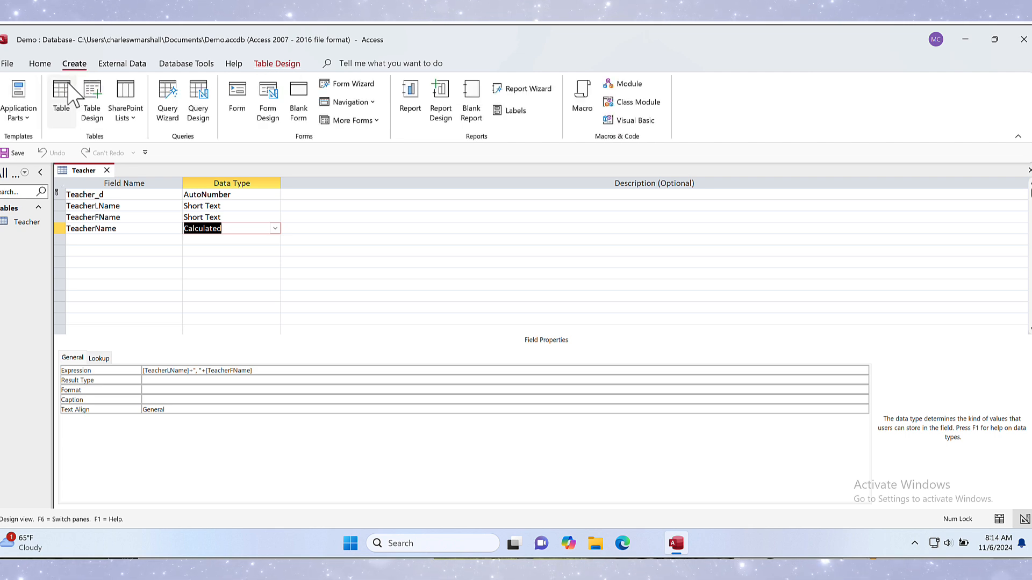
pyautogui.click(62, 97)
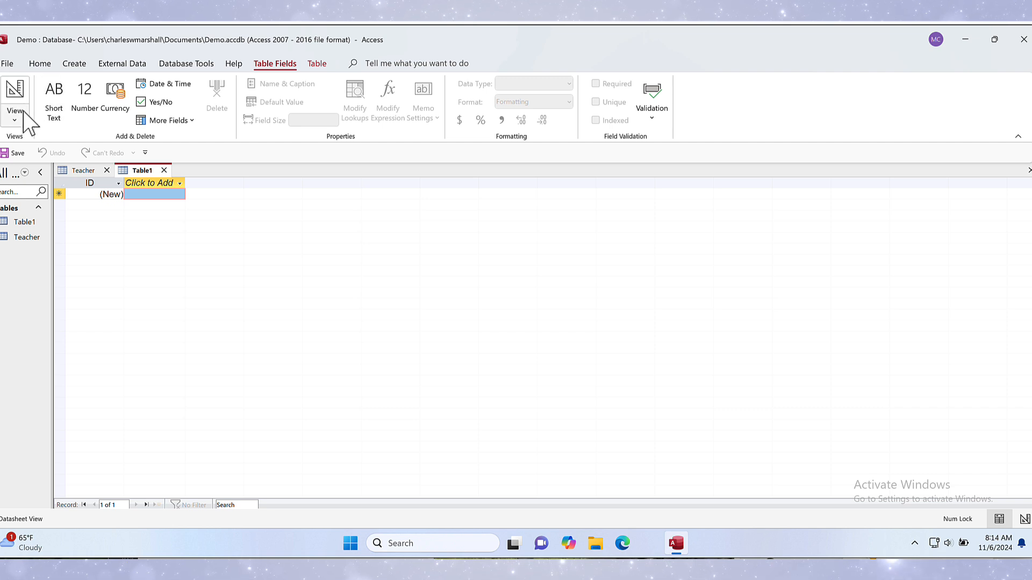
pyautogui.click(21, 94)
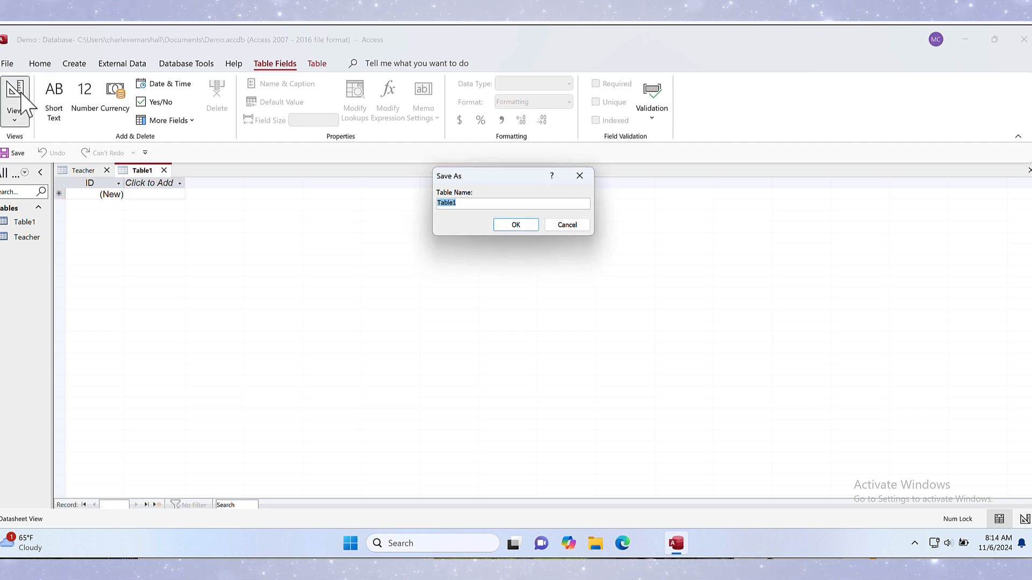
pyautogui.write('Role')
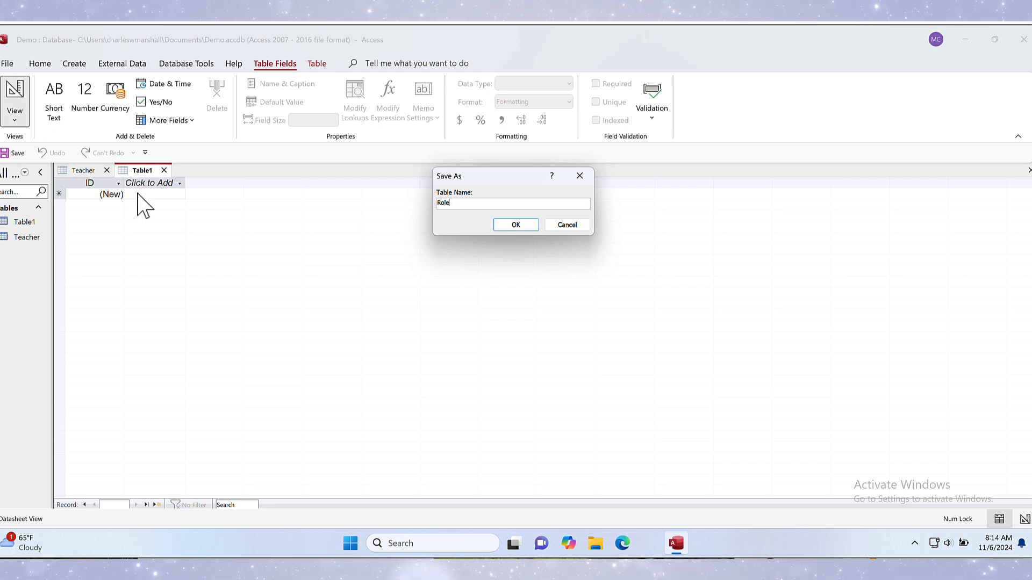
pyautogui.click(515, 225)
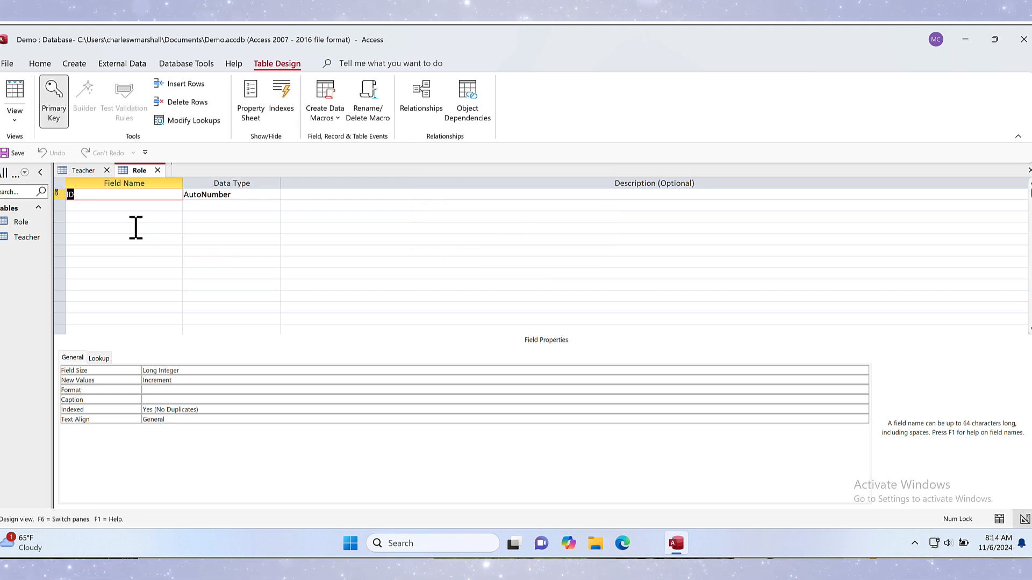
# Rename the Role table's ID field to Role_ID and add a Short Text field named Role Name, saving the design.
pyautogui.write('R')
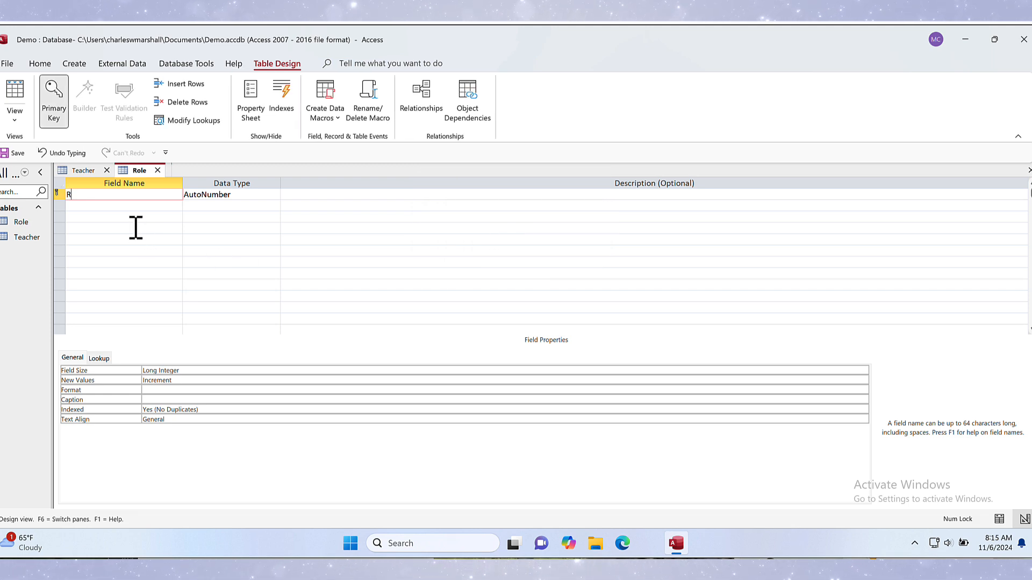
pyautogui.write('ole_ID')
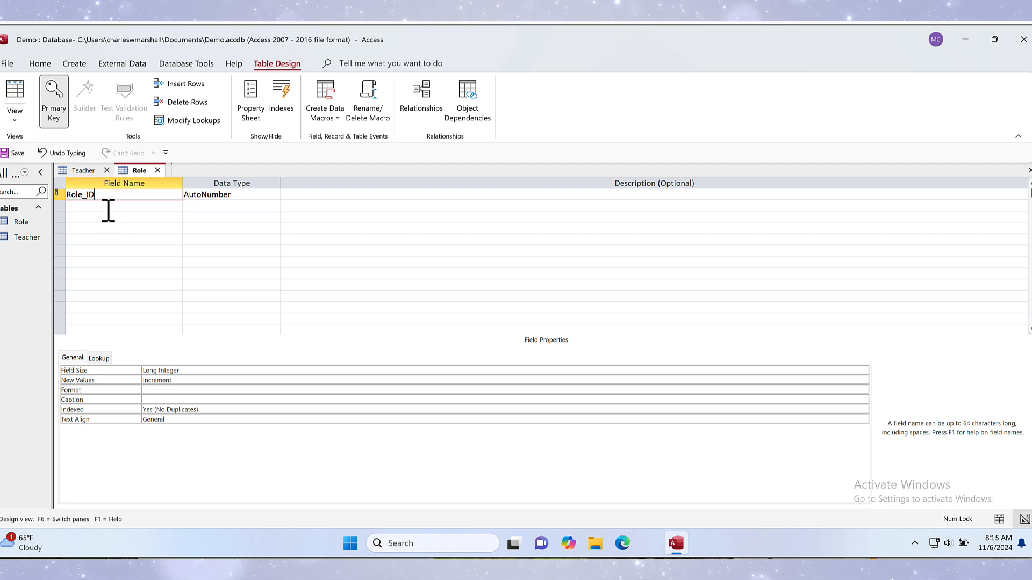
pyautogui.click(108, 209)
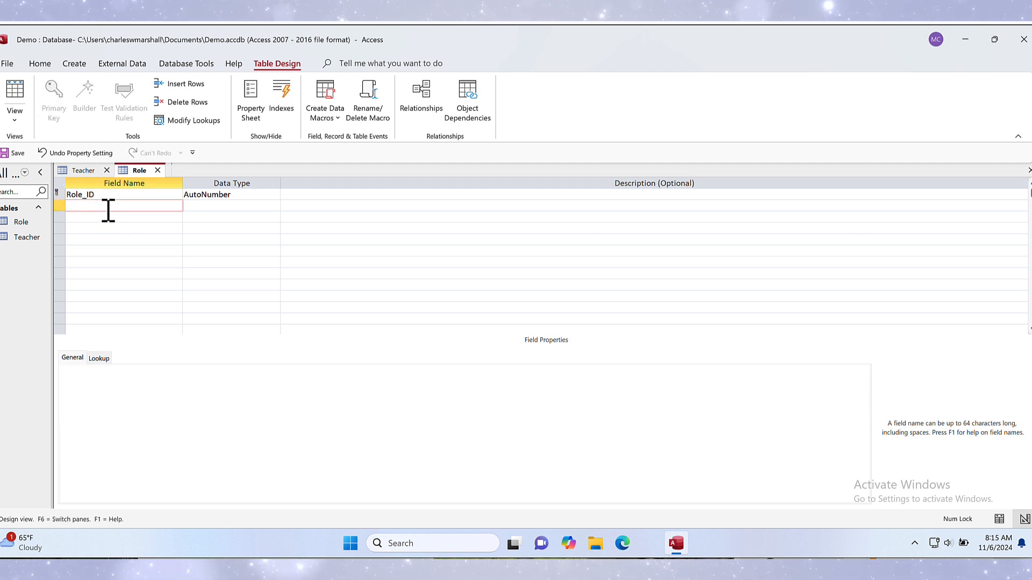
pyautogui.write('Role Nam')
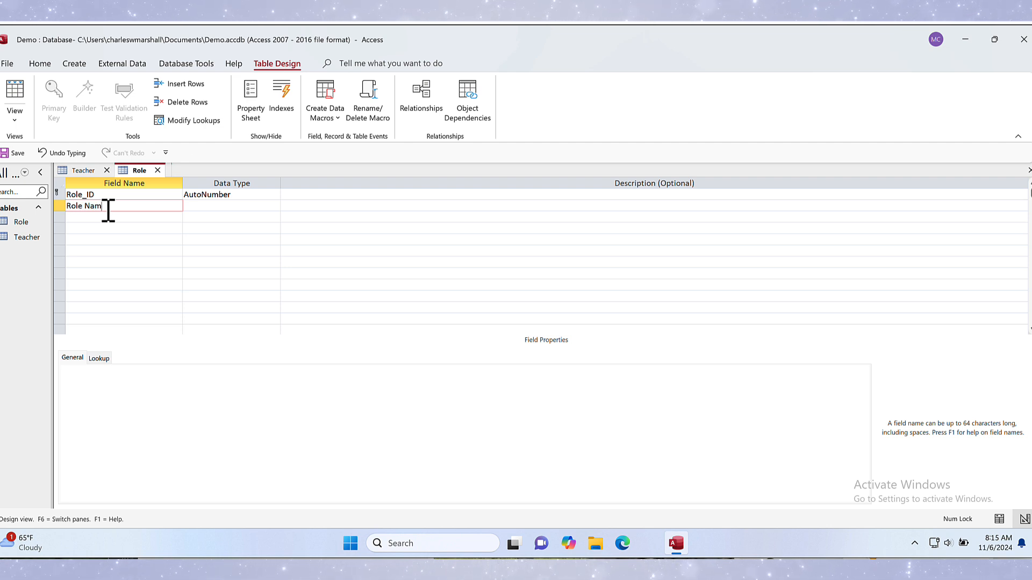
pyautogui.write('e')
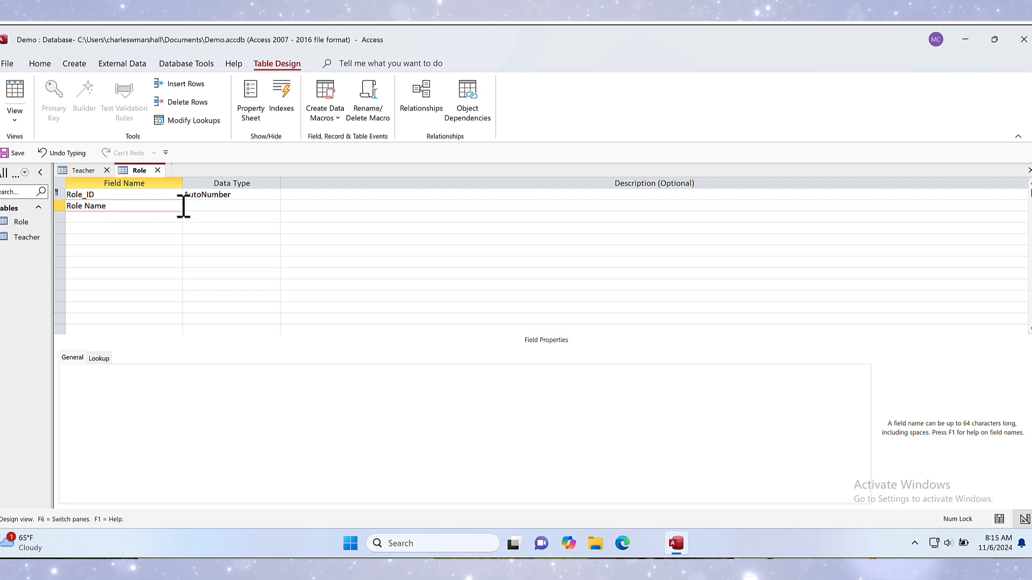
pyautogui.click(189, 206)
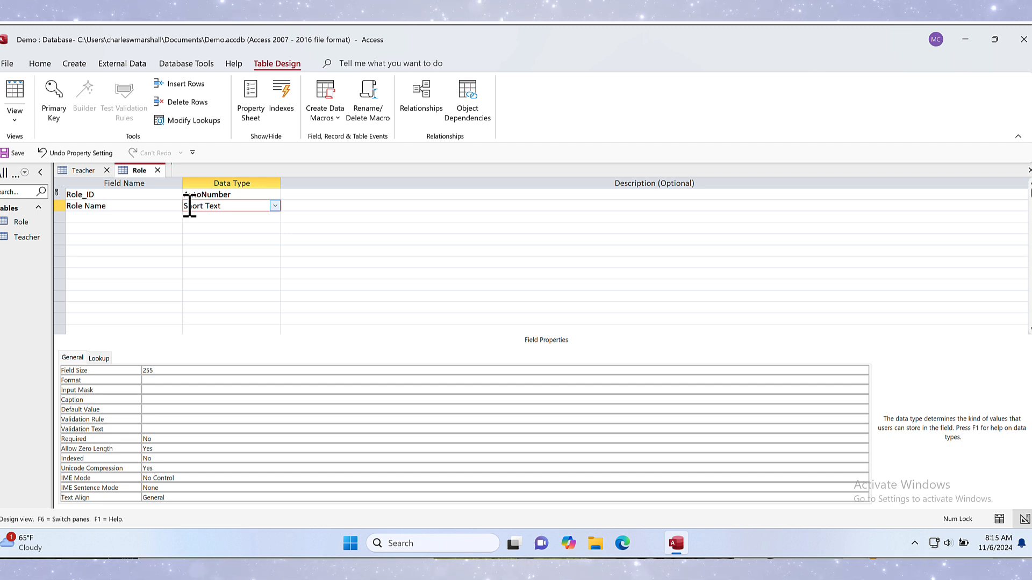
pyautogui.hotkey('ctrl', 's')
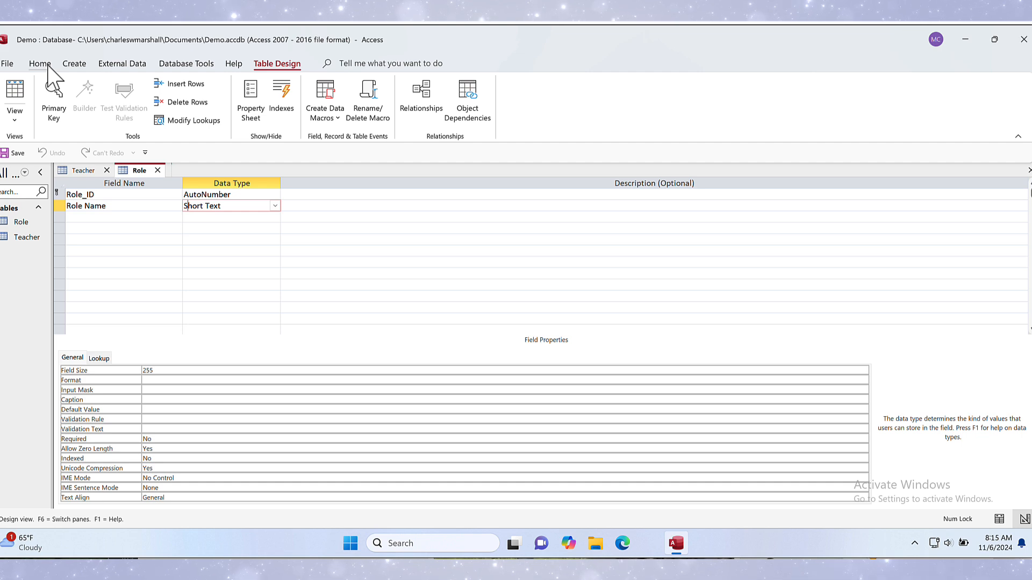
# Create a third table and switch it to Design view, saving it as Course.
pyautogui.click(75, 64)
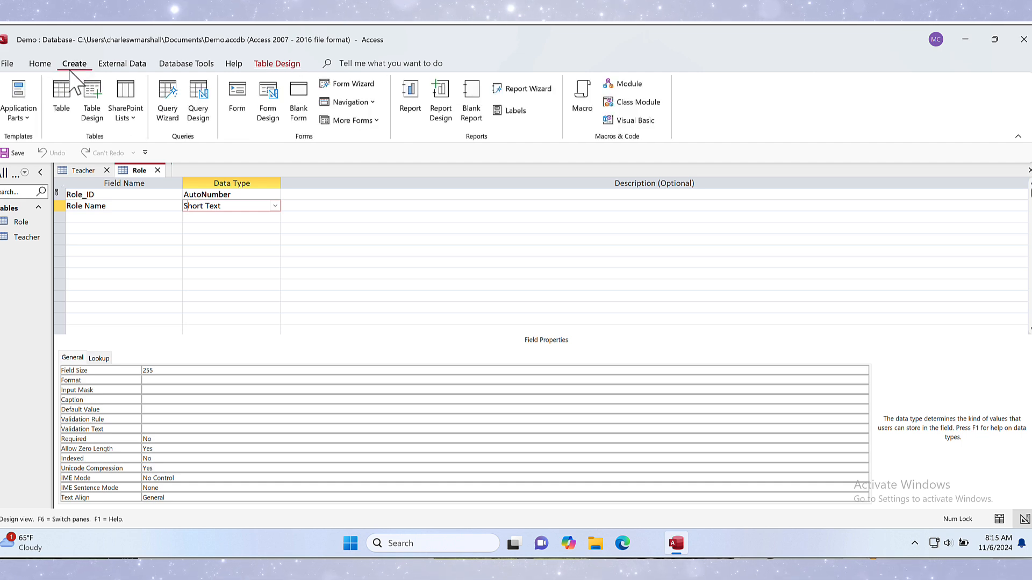
pyautogui.click(62, 86)
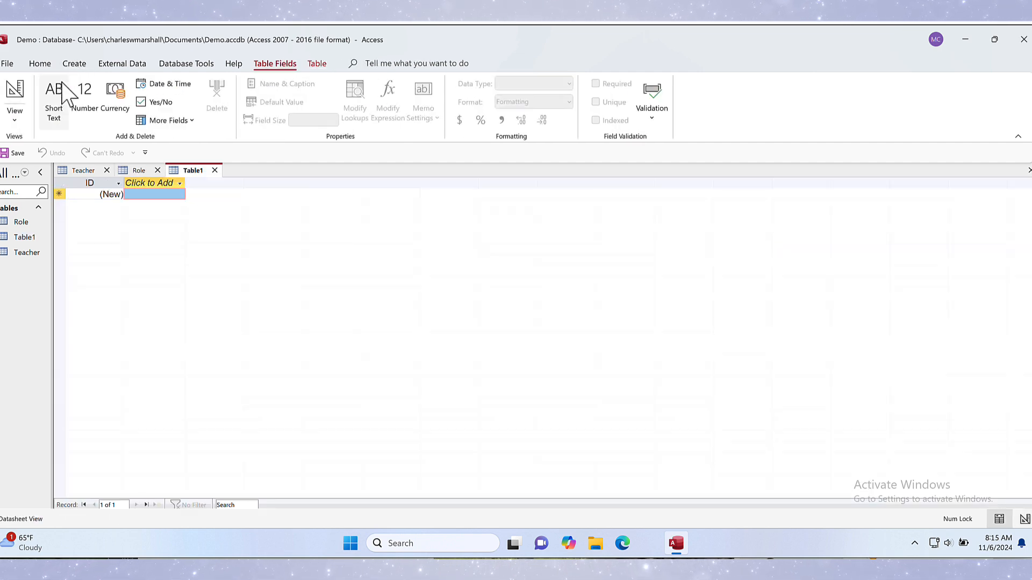
pyautogui.click(23, 90)
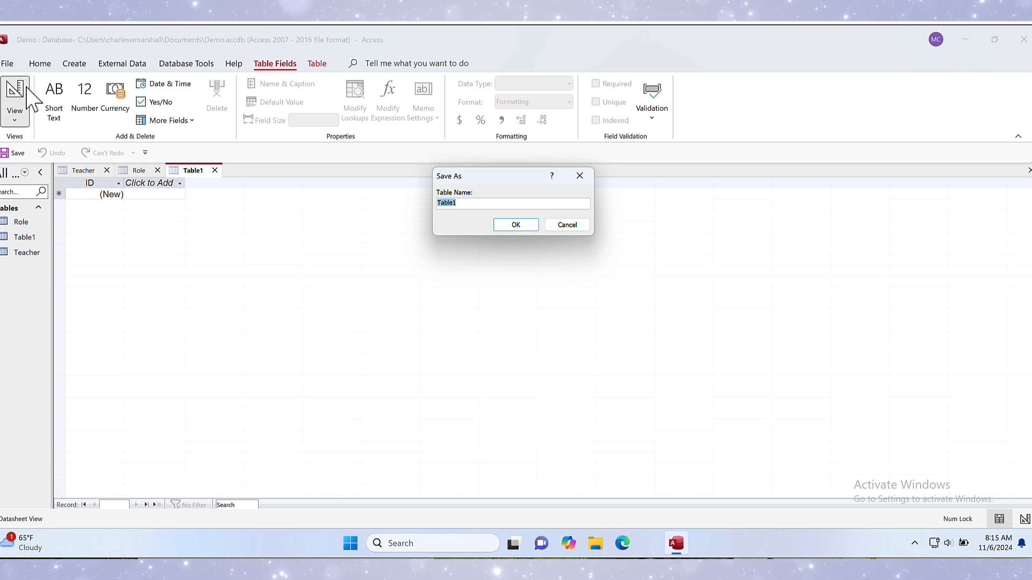
pyautogui.write('Course')
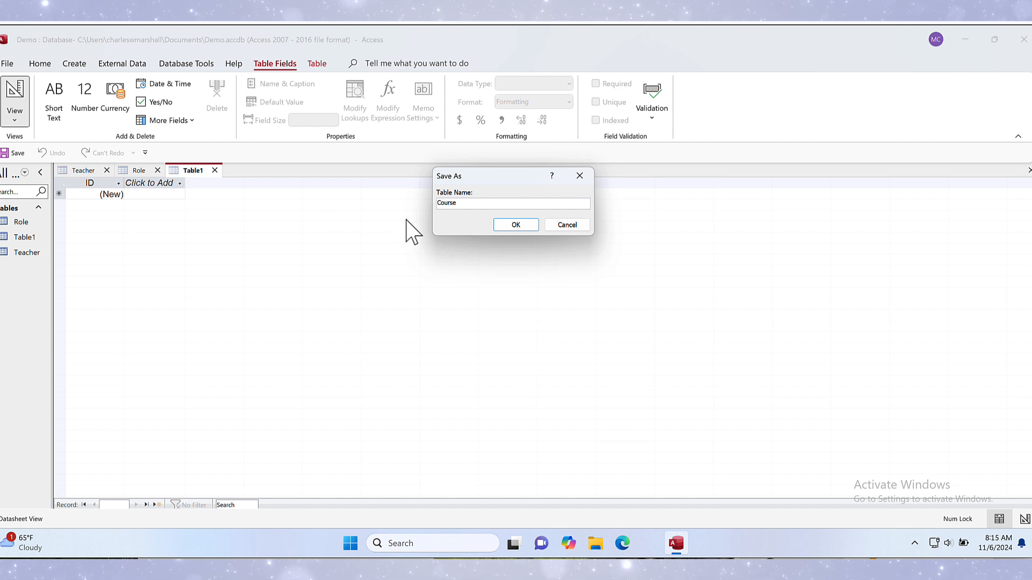
pyautogui.click(511, 225)
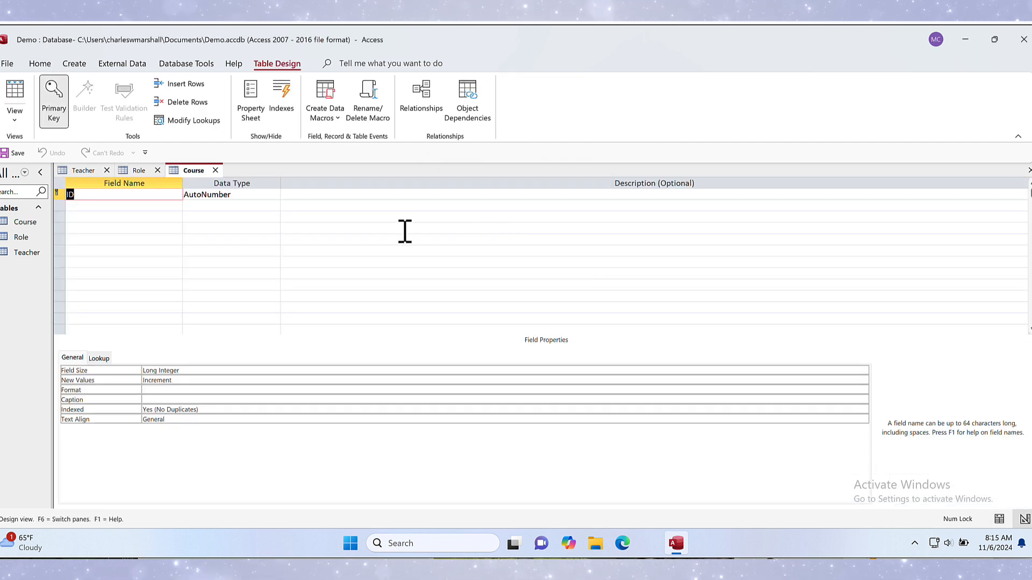
# Rename the Course table's ID field to CourseID and add a Short Text field named CourseName, saving the design.
pyautogui.write('Cou')
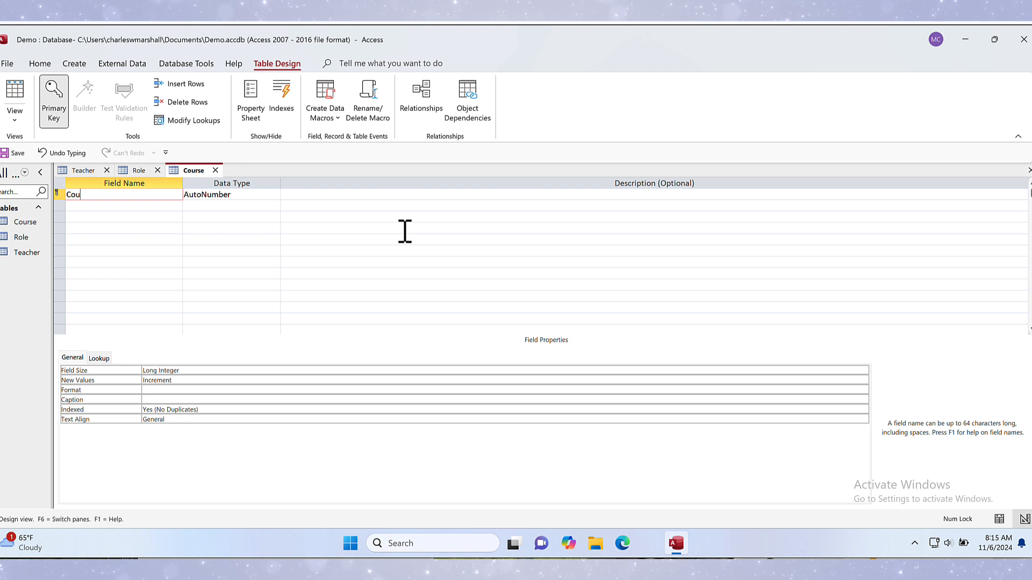
pyautogui.write('rseID')
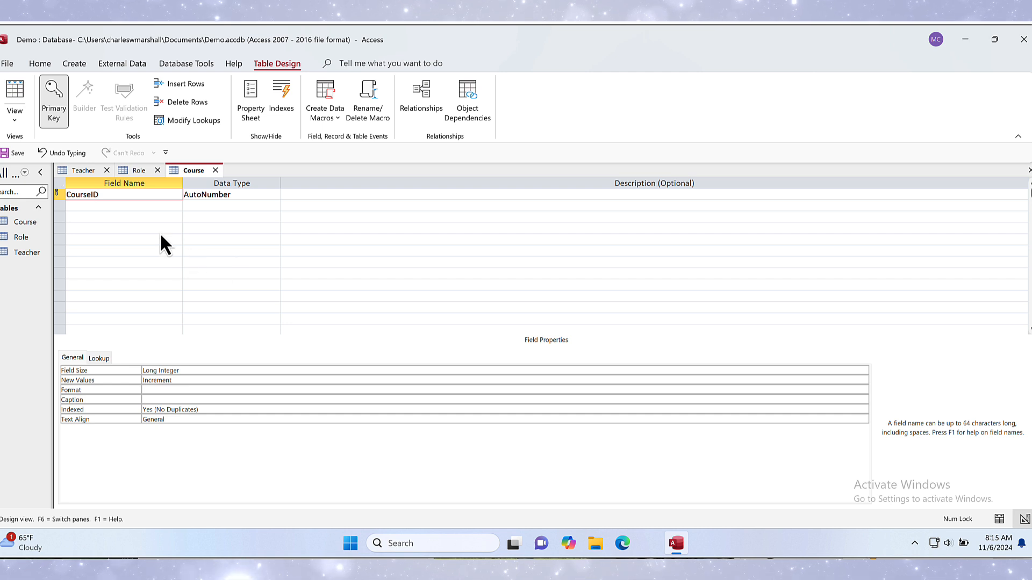
pyautogui.click(136, 208)
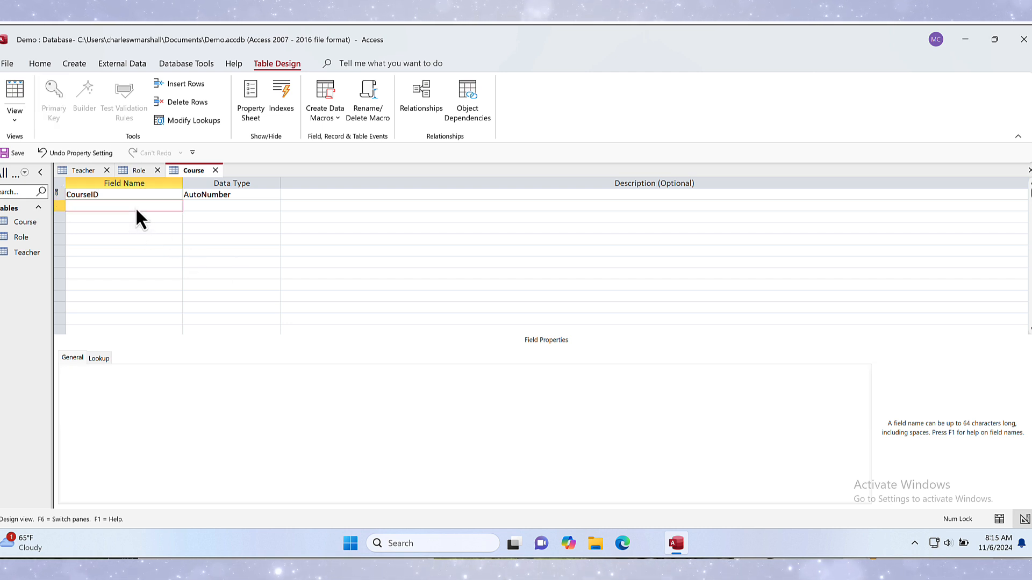
pyautogui.write('Co')
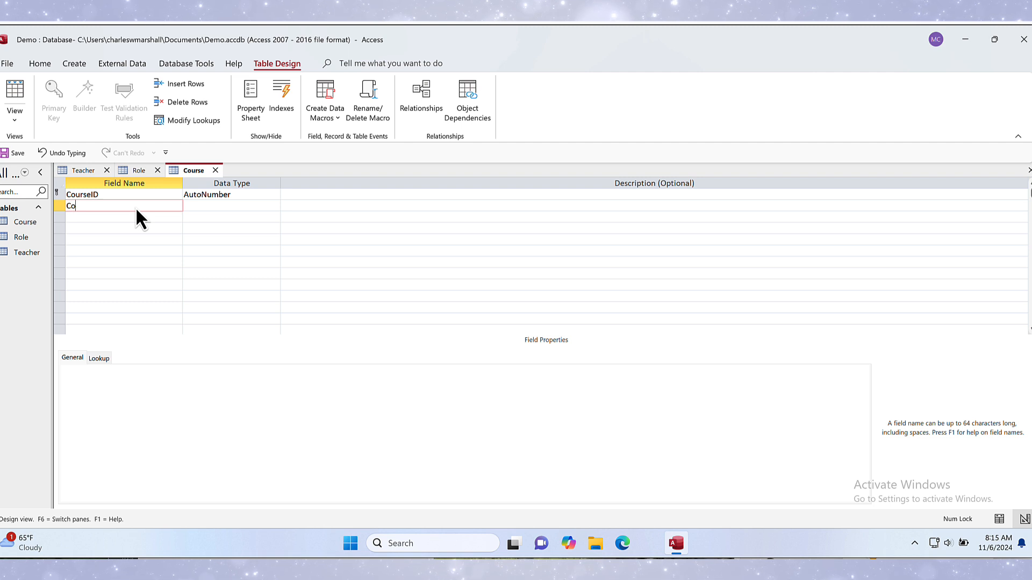
pyautogui.write('urseNam')
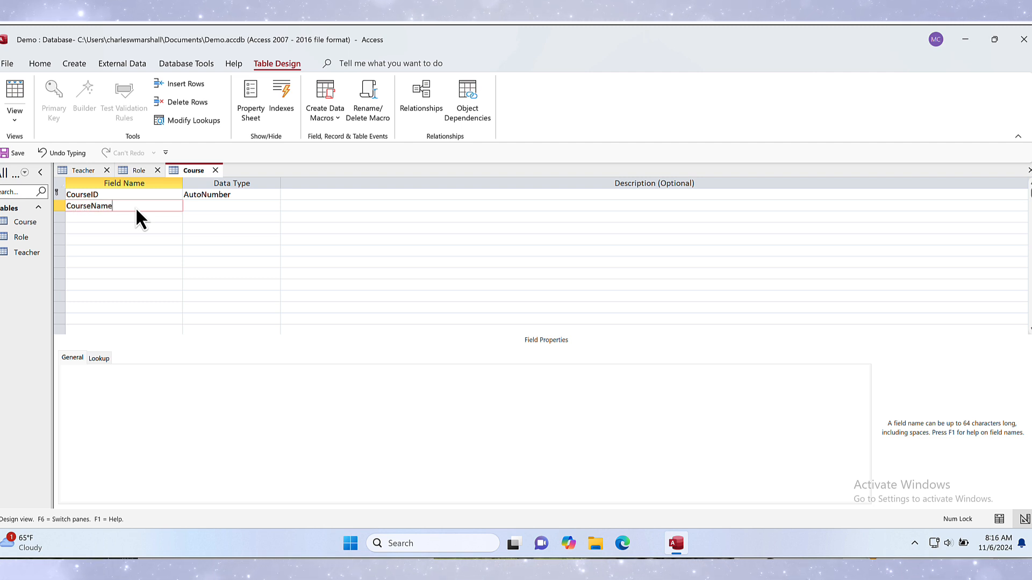
pyautogui.write('e')
pyautogui.click(214, 205)
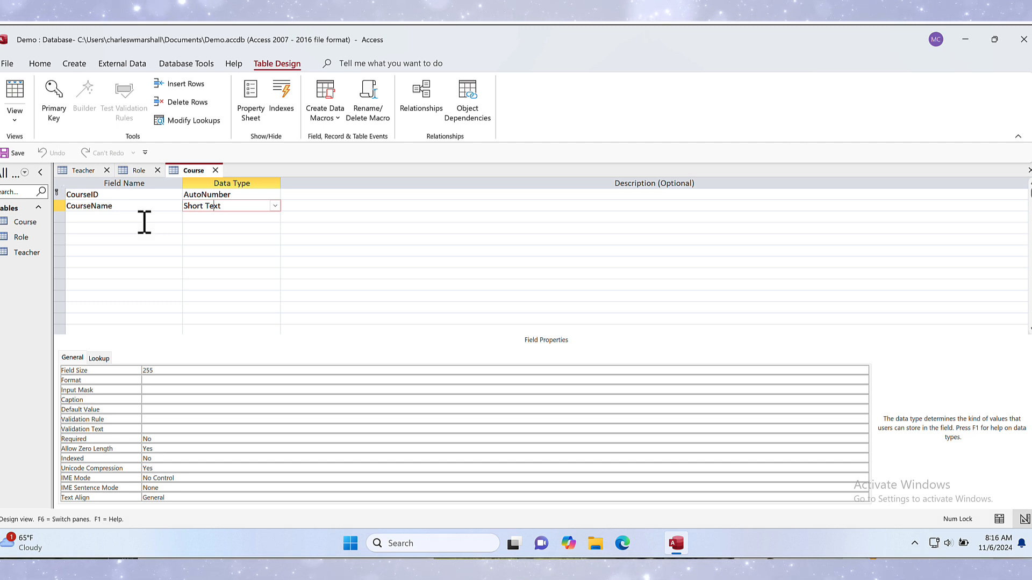
pyautogui.hotkey('ctrl', 's')
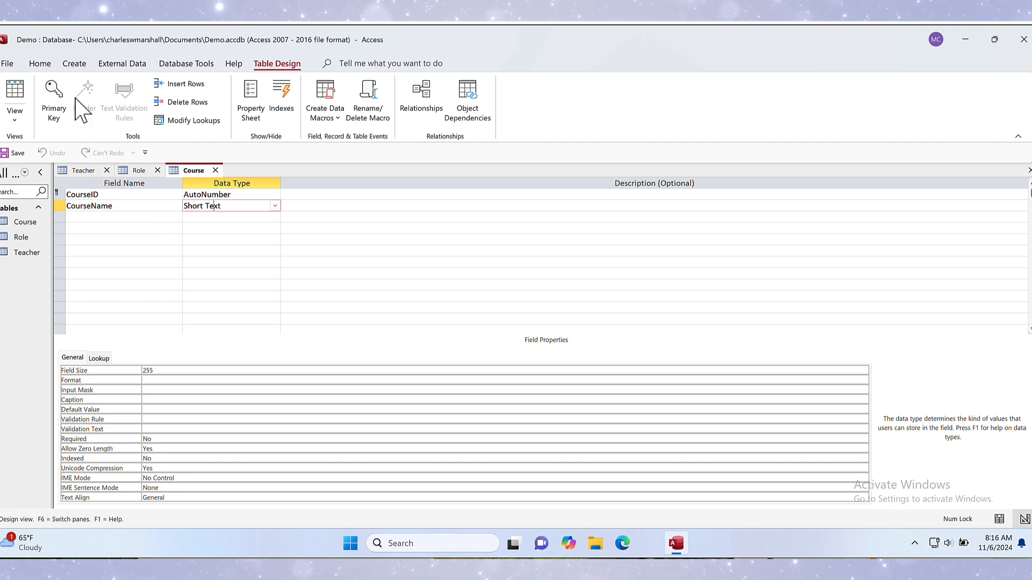
# Create a fourth table and switch it to Design view, saving it as CourseTeacher.
pyautogui.click(84, 65)
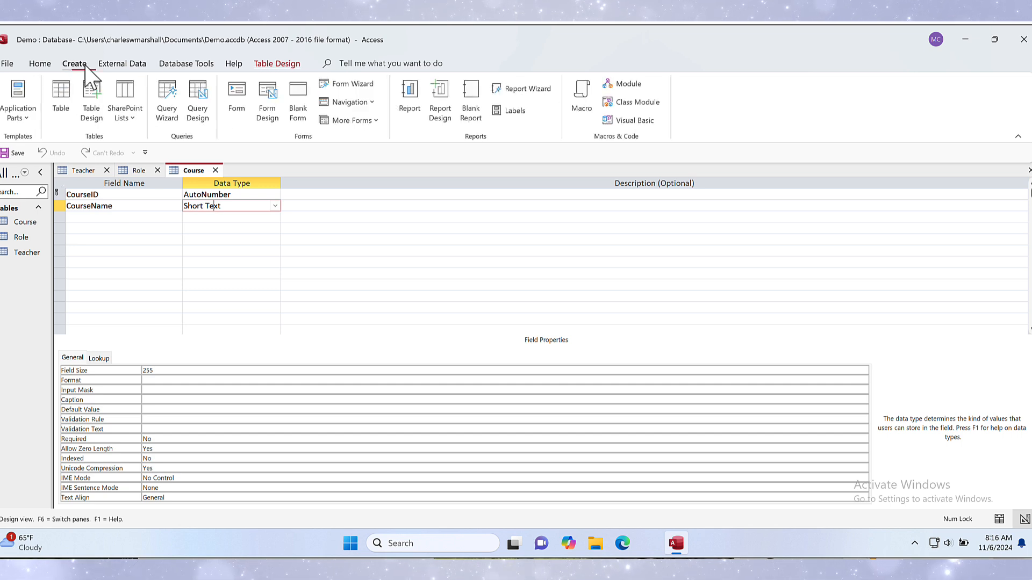
pyautogui.click(61, 93)
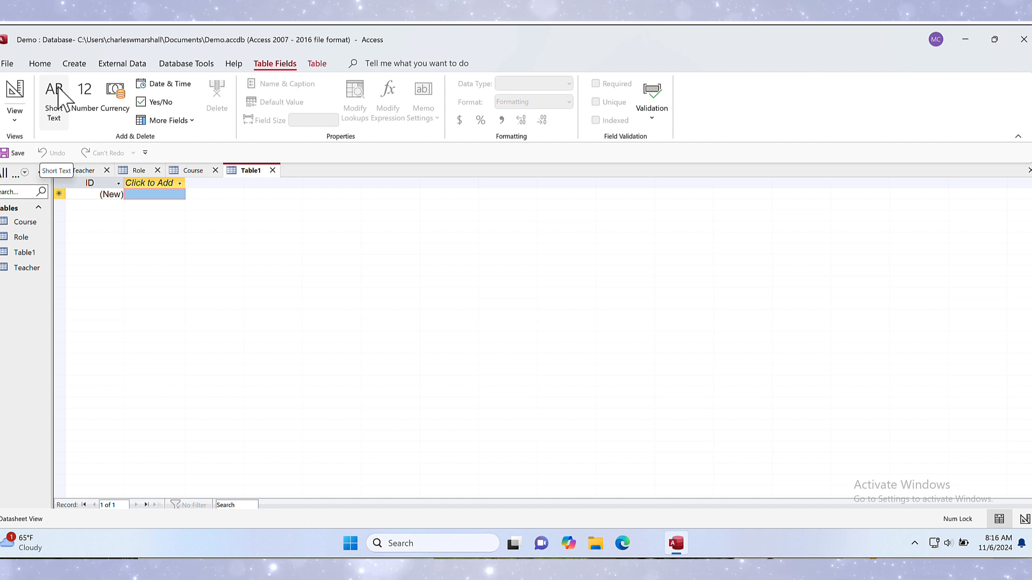
pyautogui.click(23, 97)
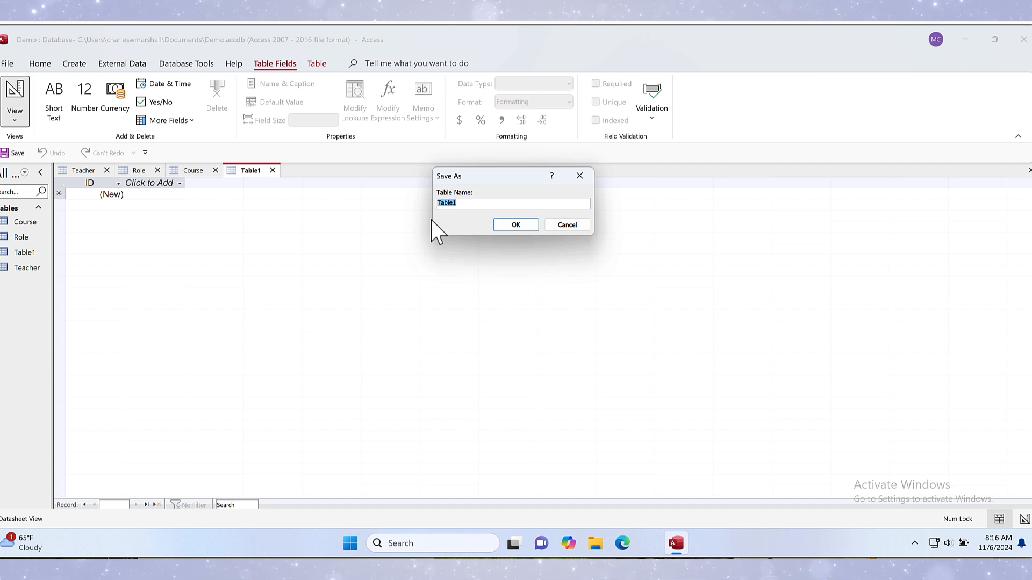
pyautogui.write('Course')
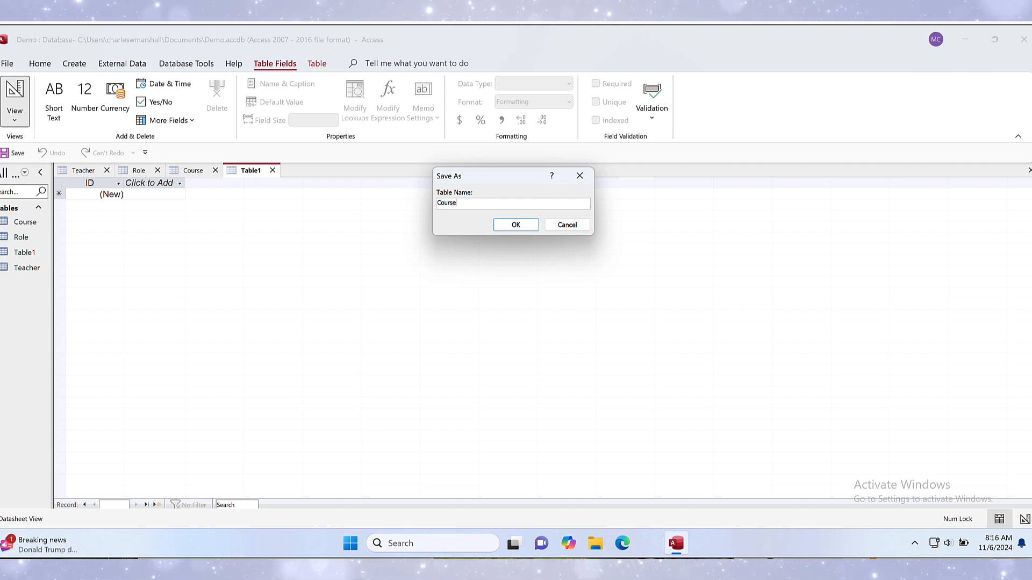
pyautogui.write('Teacher')
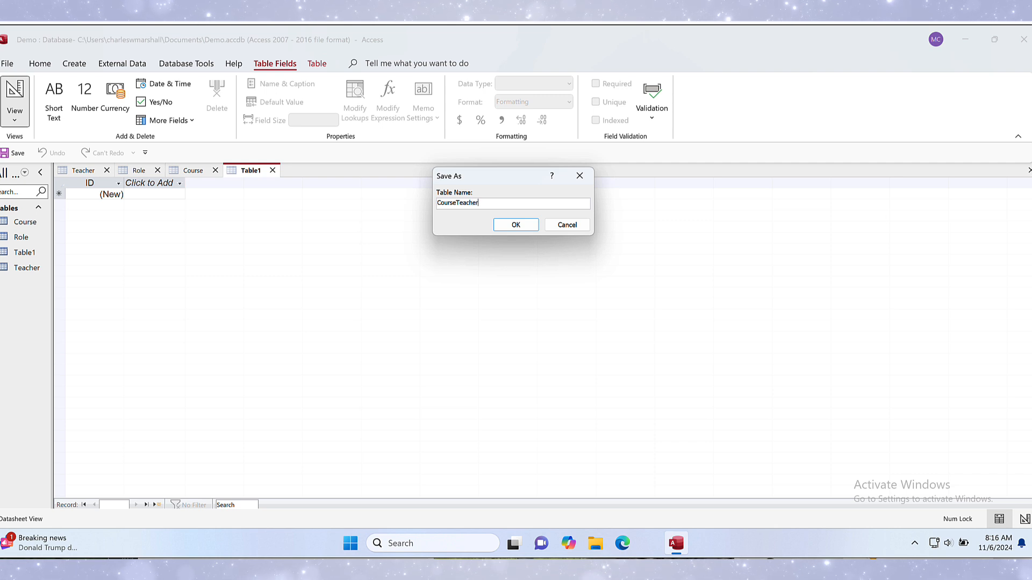
pyautogui.click(514, 225)
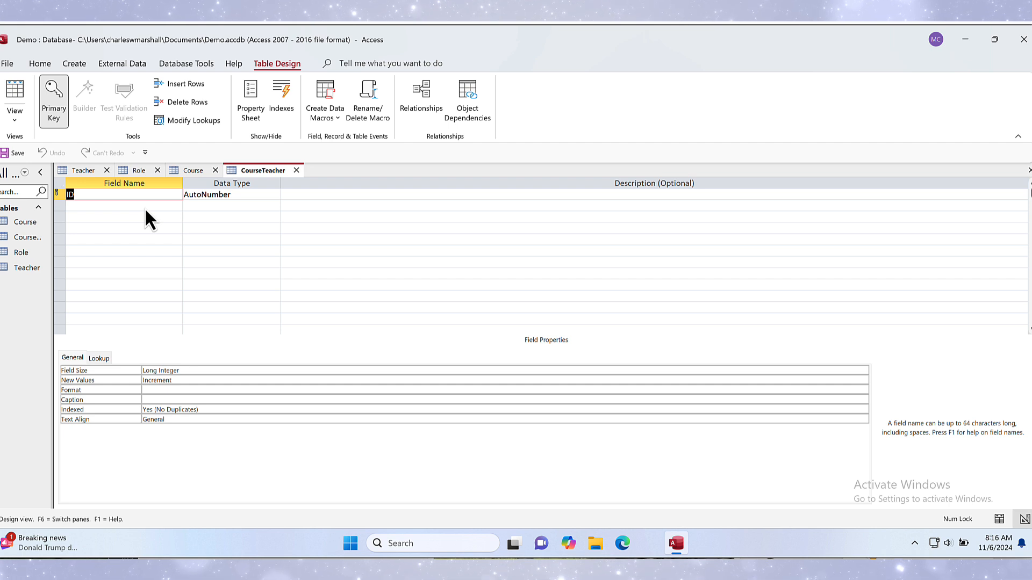
# Start a lookup field in the second row of CourseTeacher that takes its values from the Teacher table.
pyautogui.click(202, 209)
pyautogui.click(275, 206)
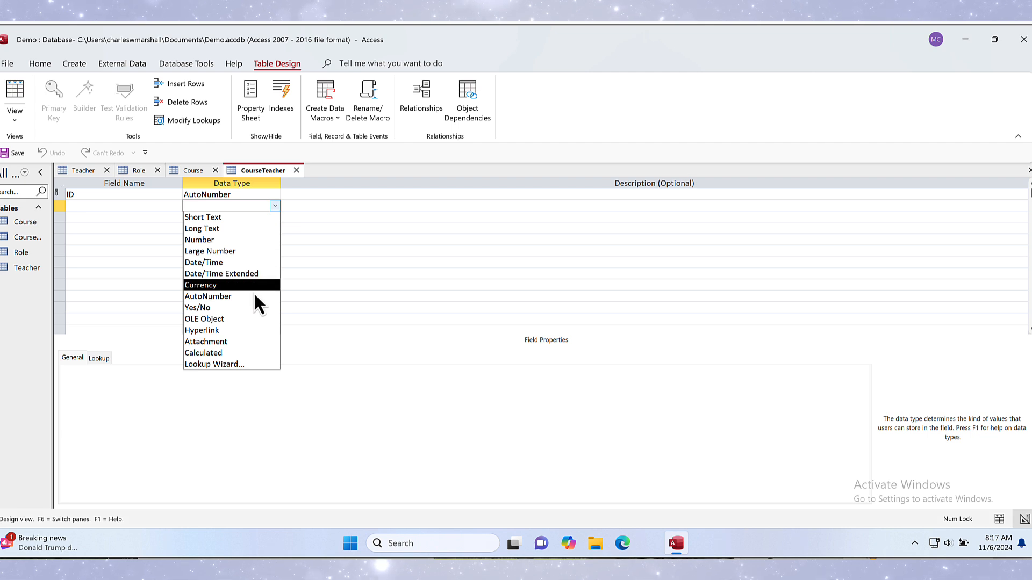
pyautogui.click(262, 364)
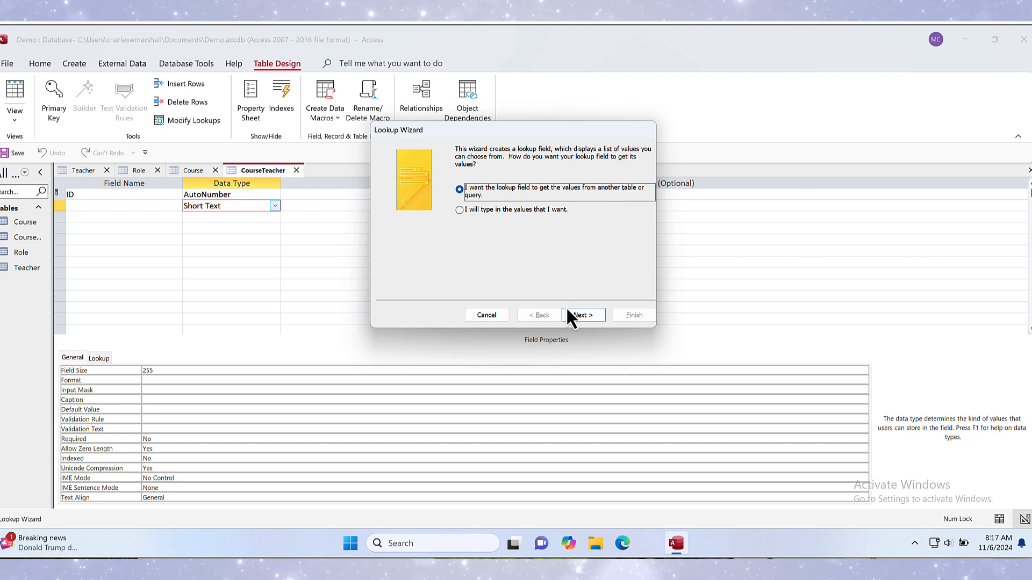
pyautogui.click(583, 314)
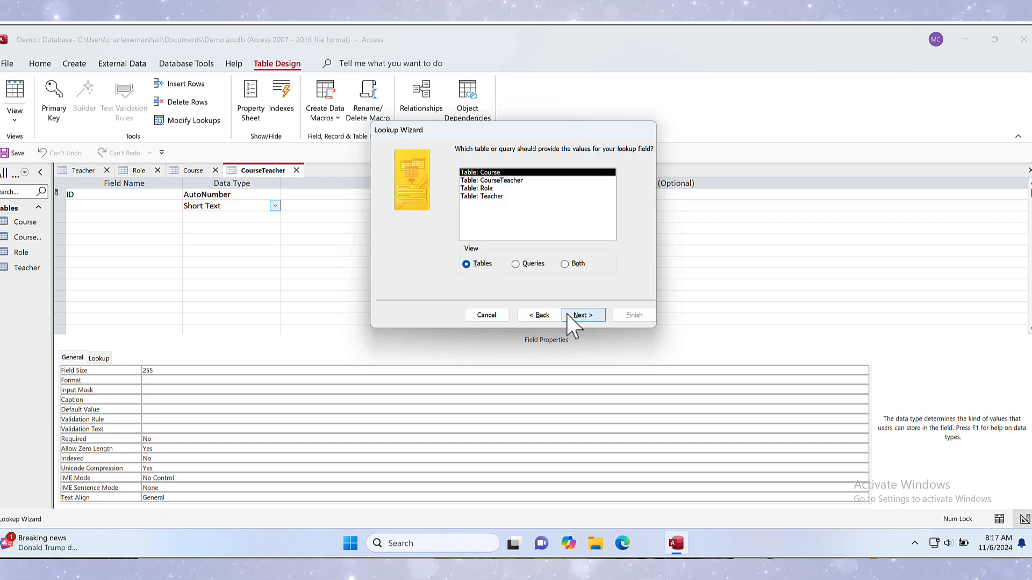
pyautogui.click(500, 198)
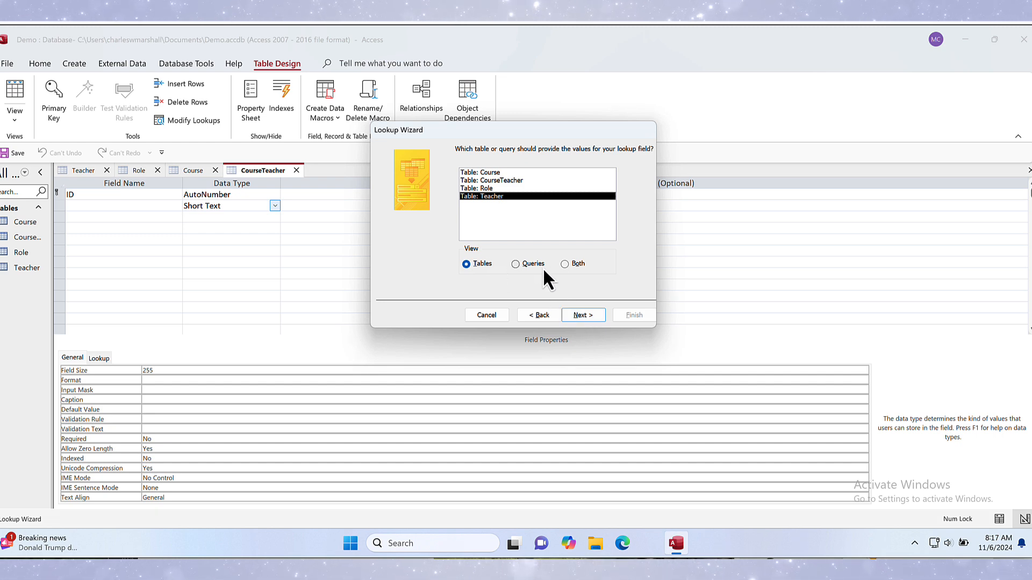
pyautogui.click(591, 317)
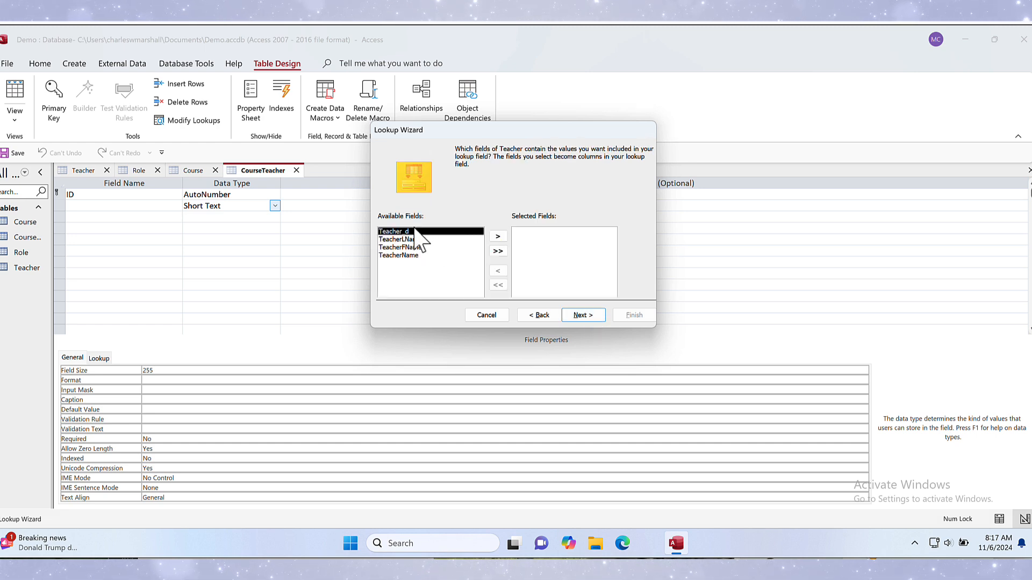
# Include the Teacher_d and TeacherName fields in the lookup and sort its list by TeacherName in ascending order.
pyautogui.click(493, 237)
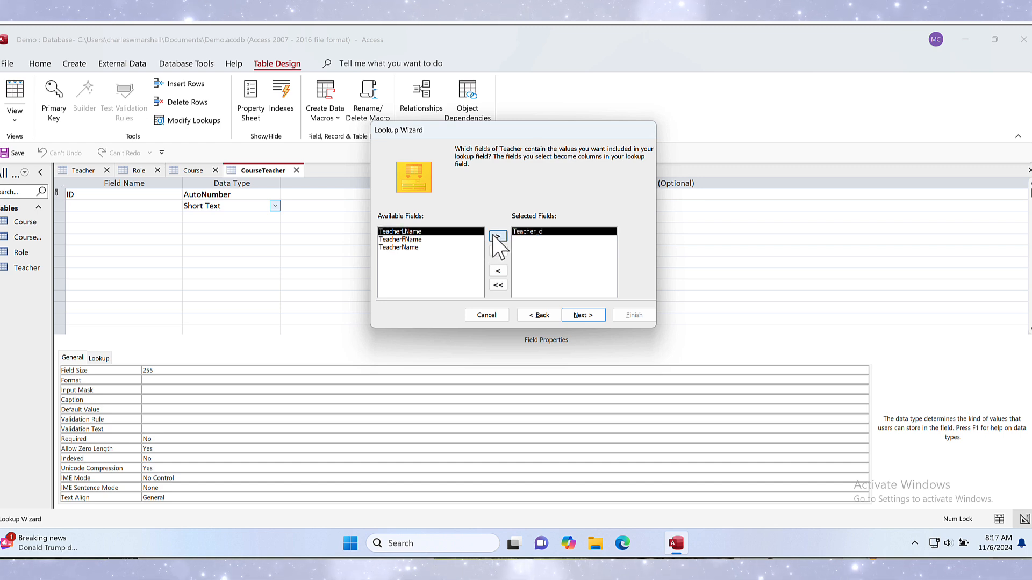
pyautogui.click(412, 247)
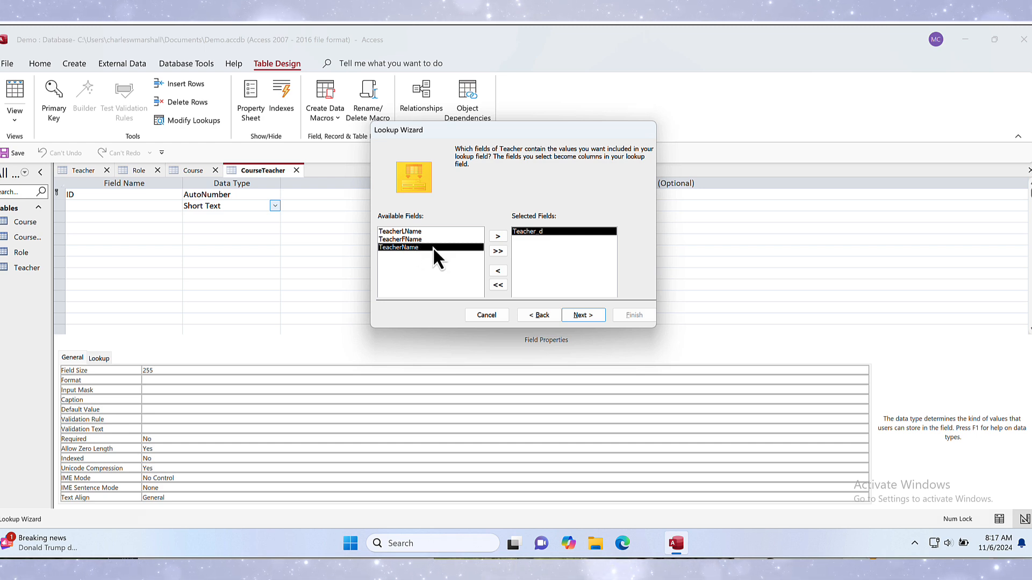
pyautogui.click(498, 240)
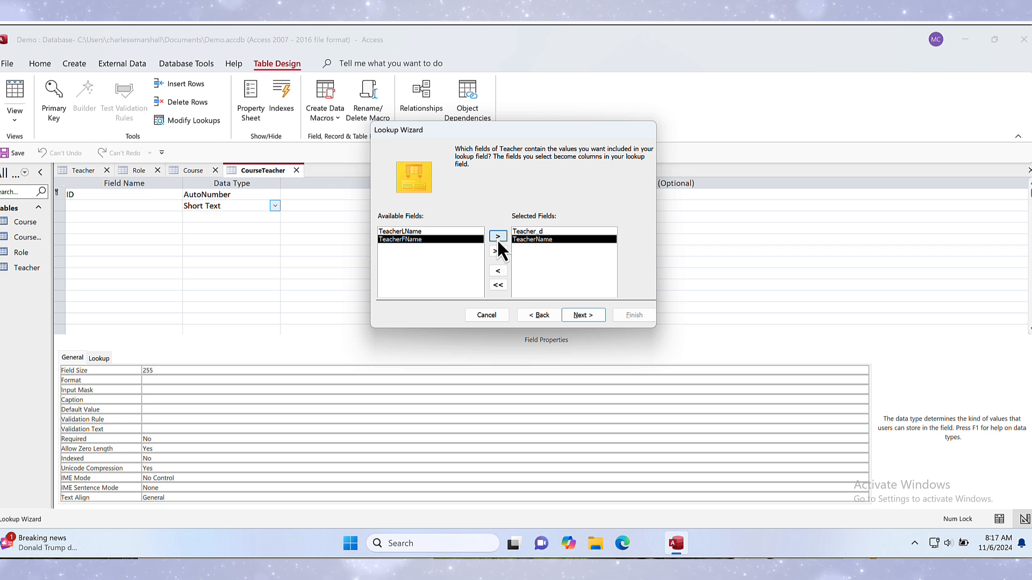
pyautogui.click(570, 314)
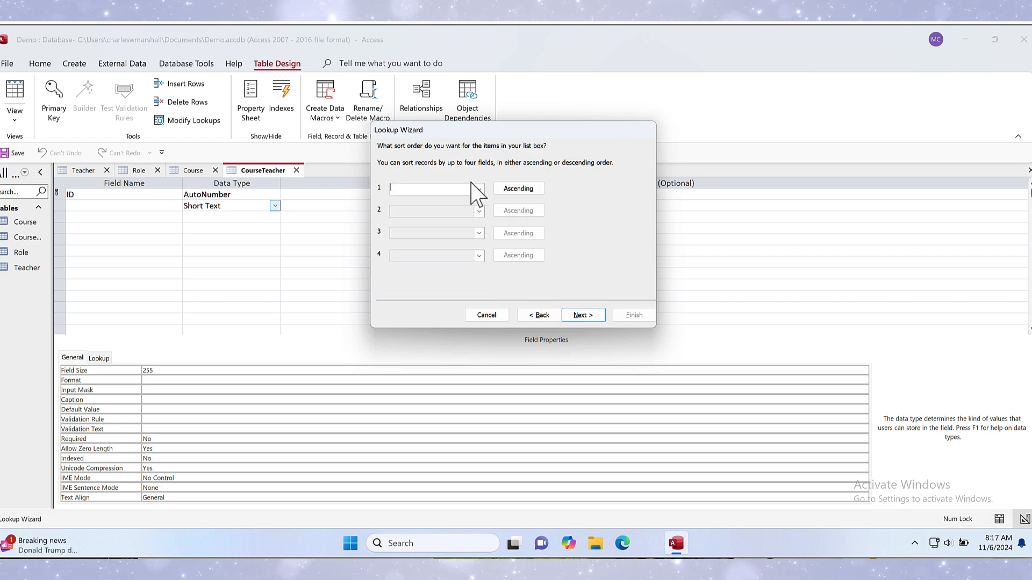
pyautogui.click(479, 189)
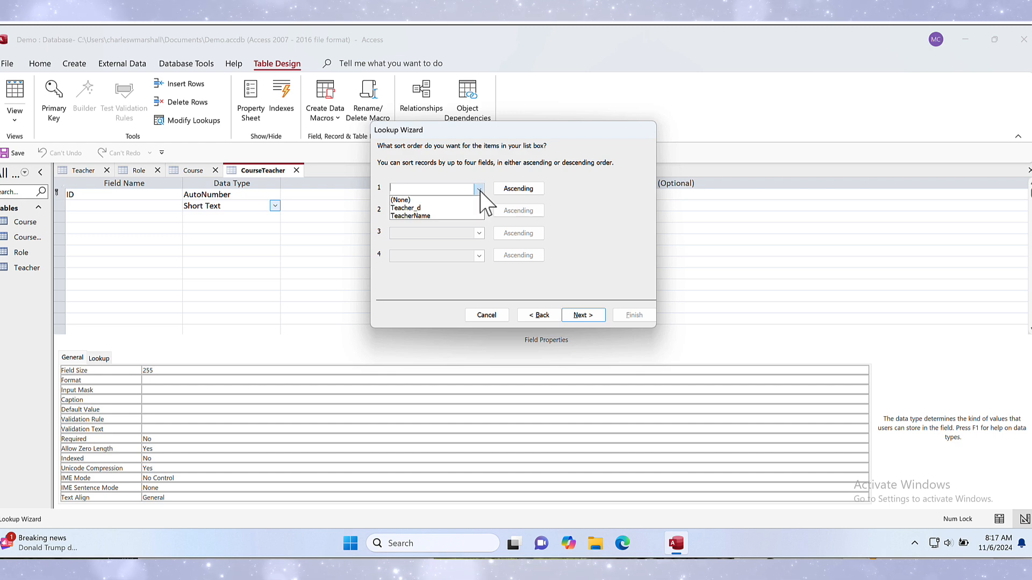
pyautogui.click(456, 217)
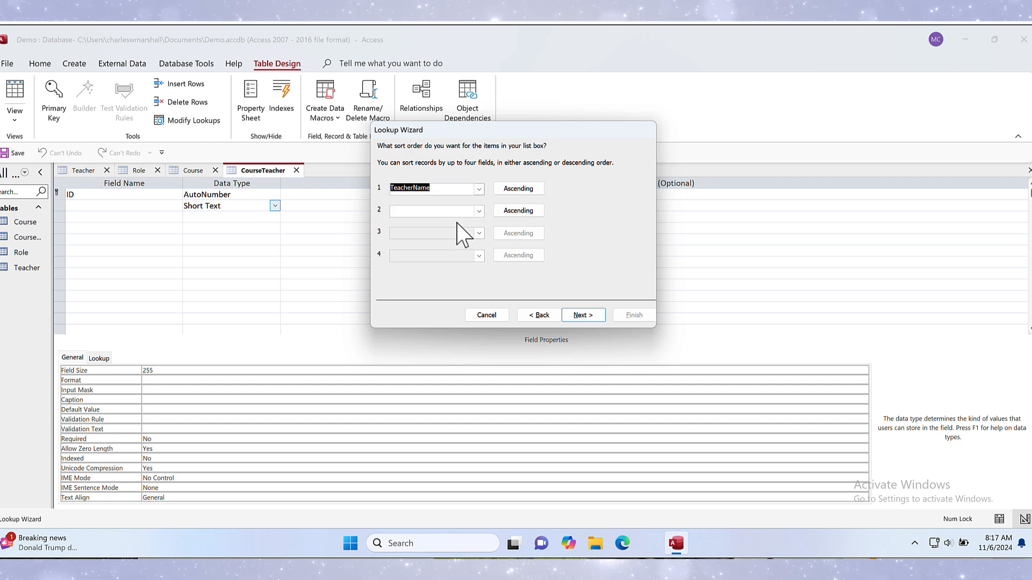
pyautogui.click(585, 313)
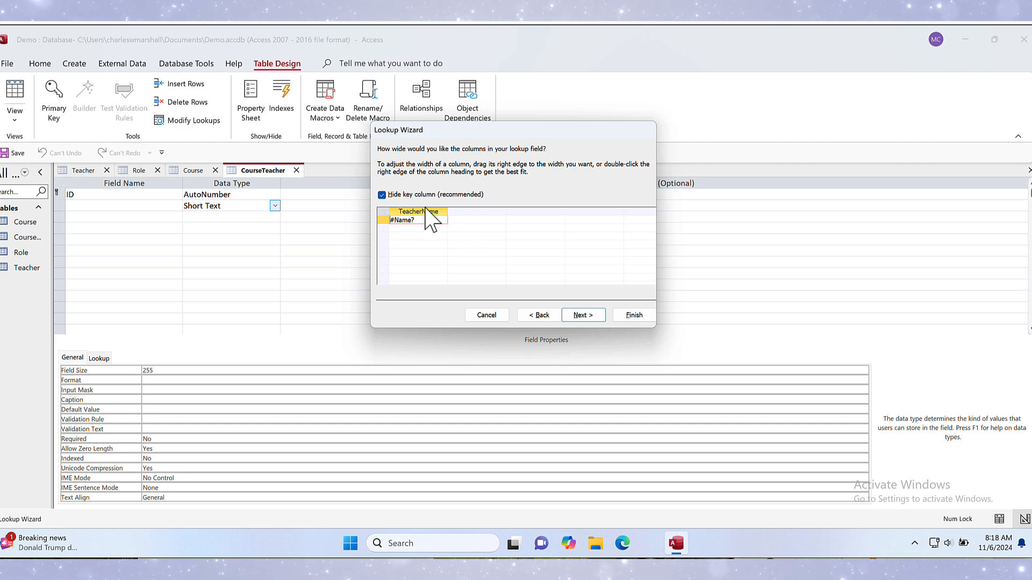
# Try to finish the TeacherName lookup with the key column hidden and data integrity enabled with Restrict Delete, saving the table.
pyautogui.click(582, 317)
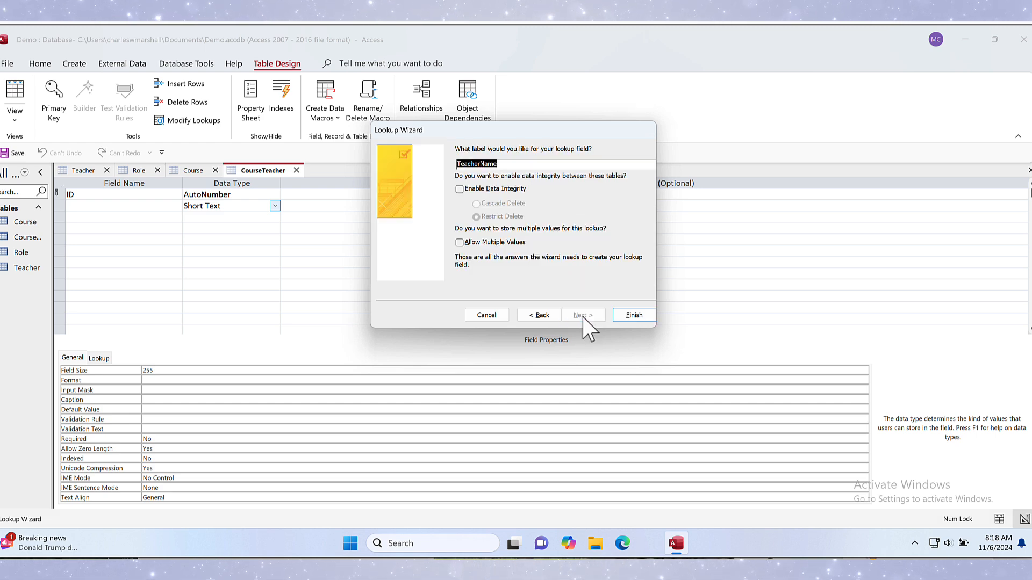
pyautogui.click(459, 190)
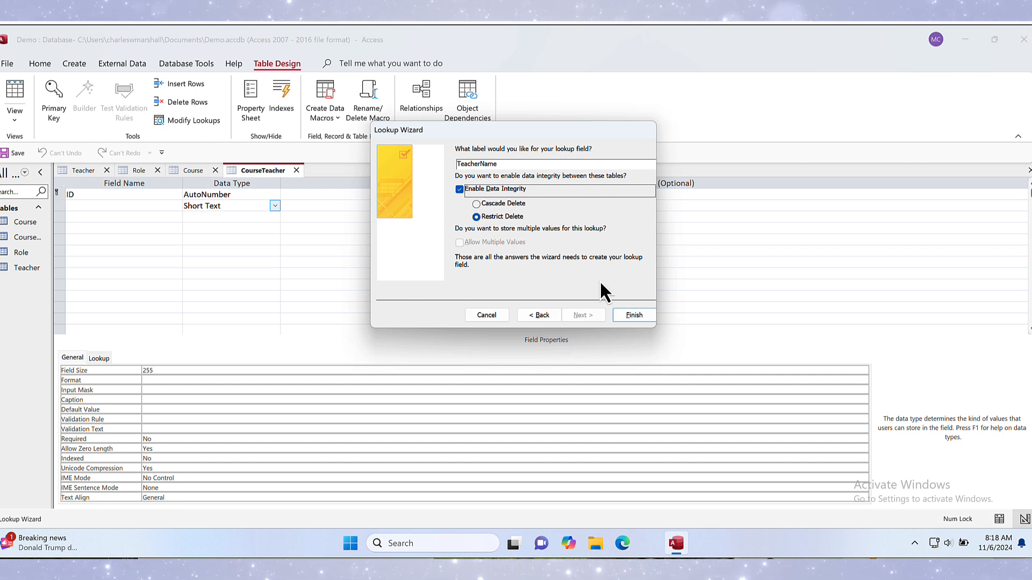
pyautogui.click(640, 320)
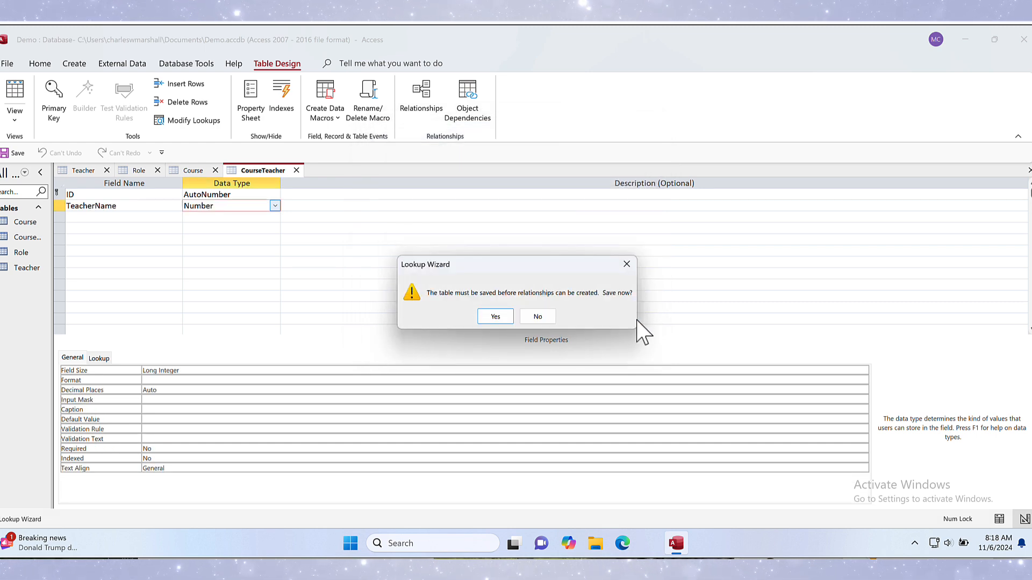
pyautogui.click(488, 321)
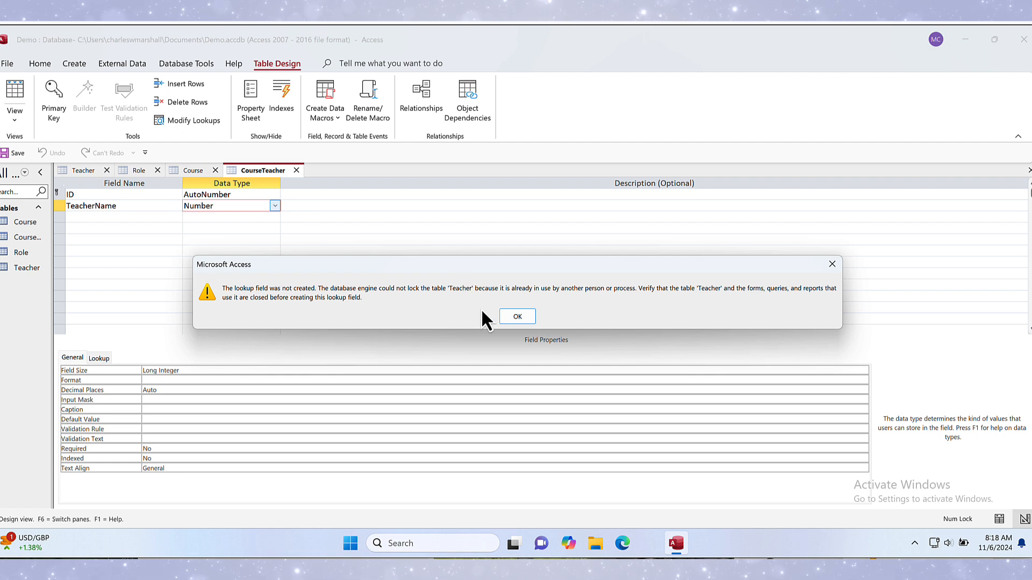
pyautogui.click(511, 317)
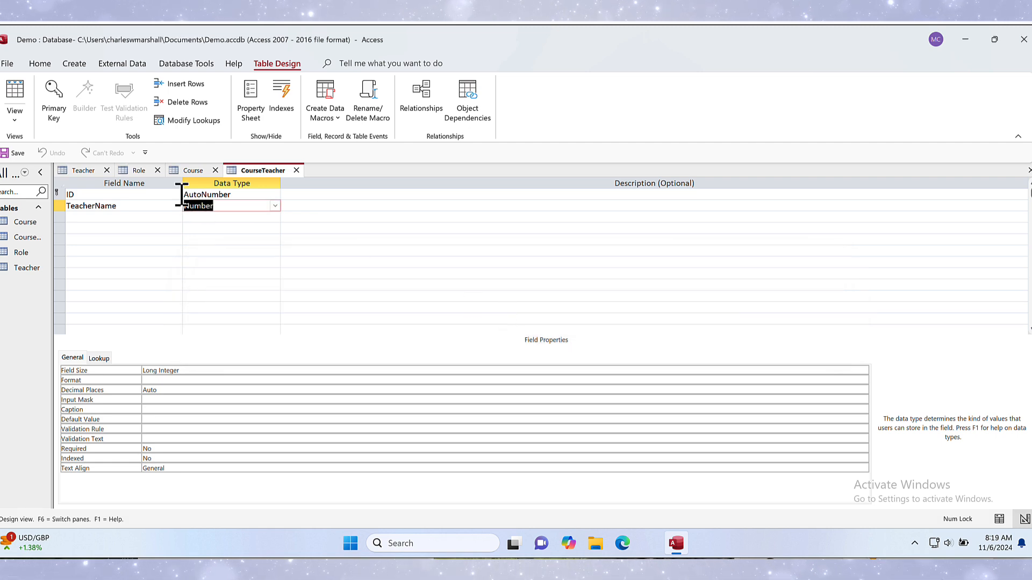
# Close the open Teacher, Role and Course tables, leaving CourseTeacher open.
pyautogui.click(107, 170)
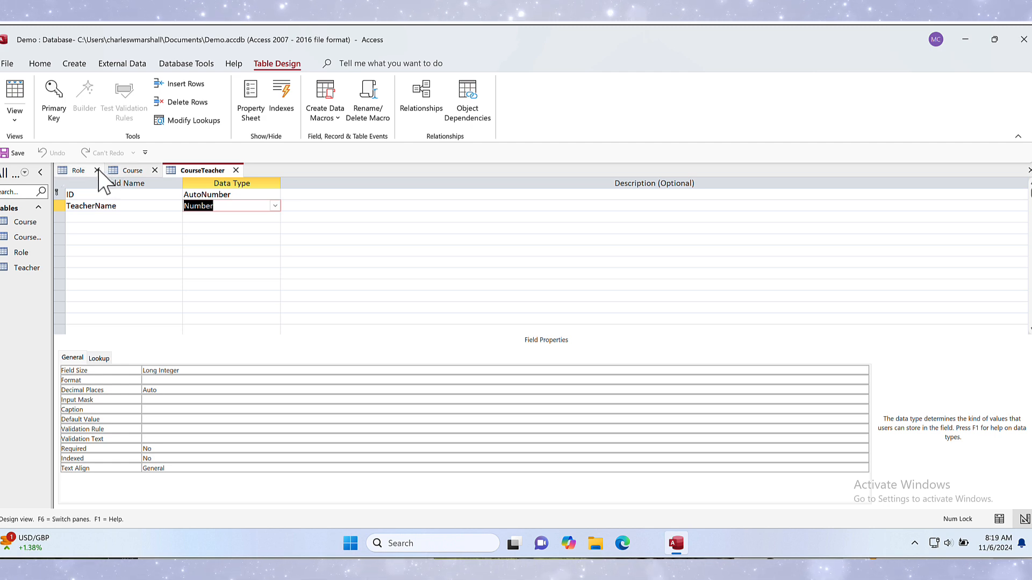
pyautogui.click(97, 170)
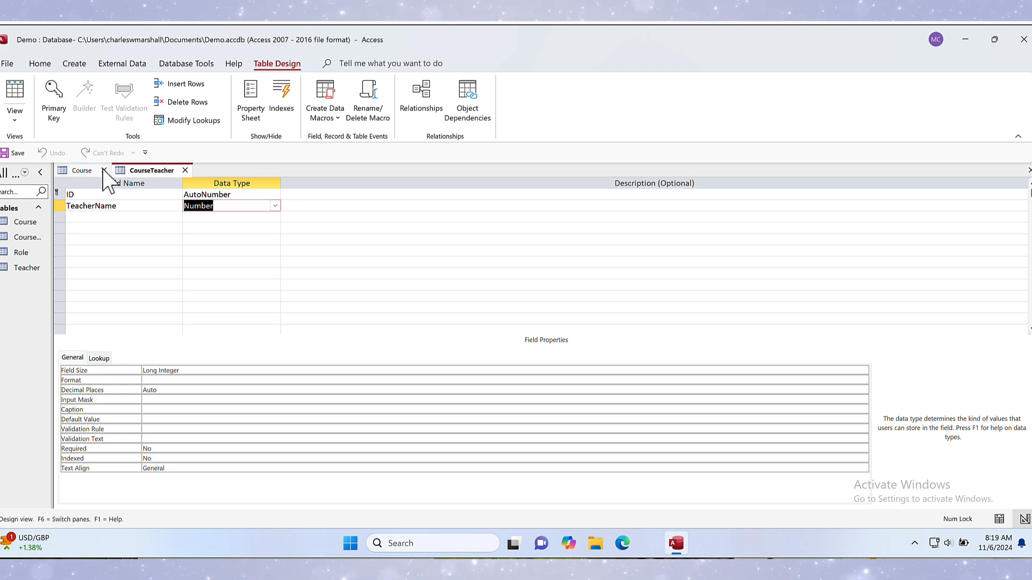
pyautogui.click(104, 170)
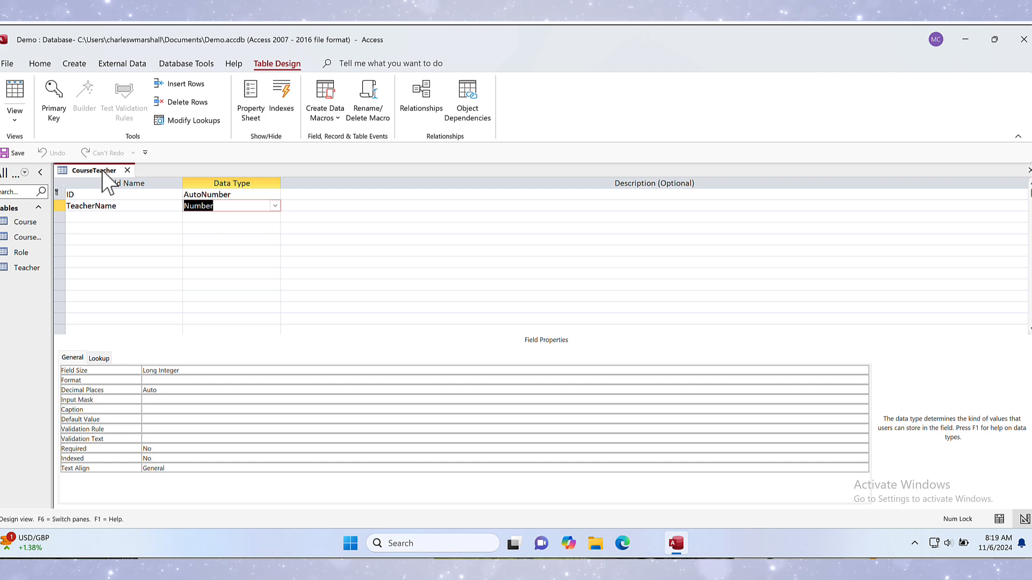
# Run the Lookup Wizard again on the TeacherName field, with the Teacher table as the source of its values.
pyautogui.click(275, 206)
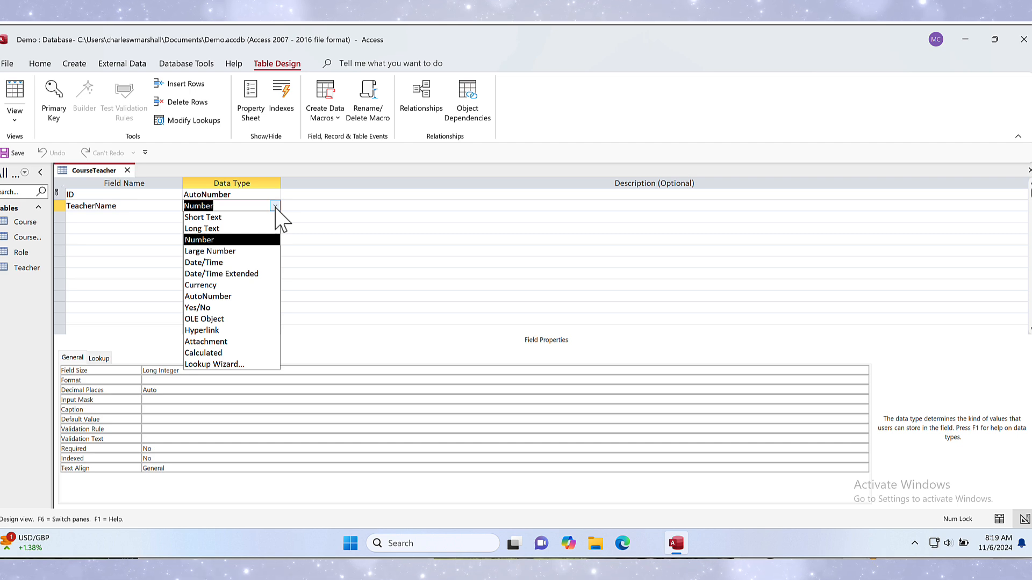
pyautogui.click(251, 364)
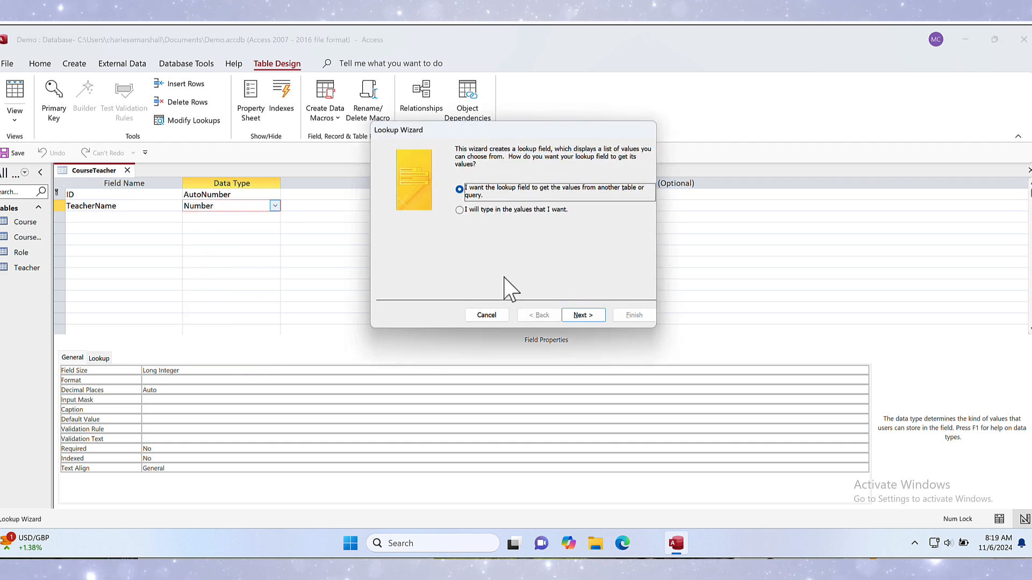
pyautogui.click(594, 315)
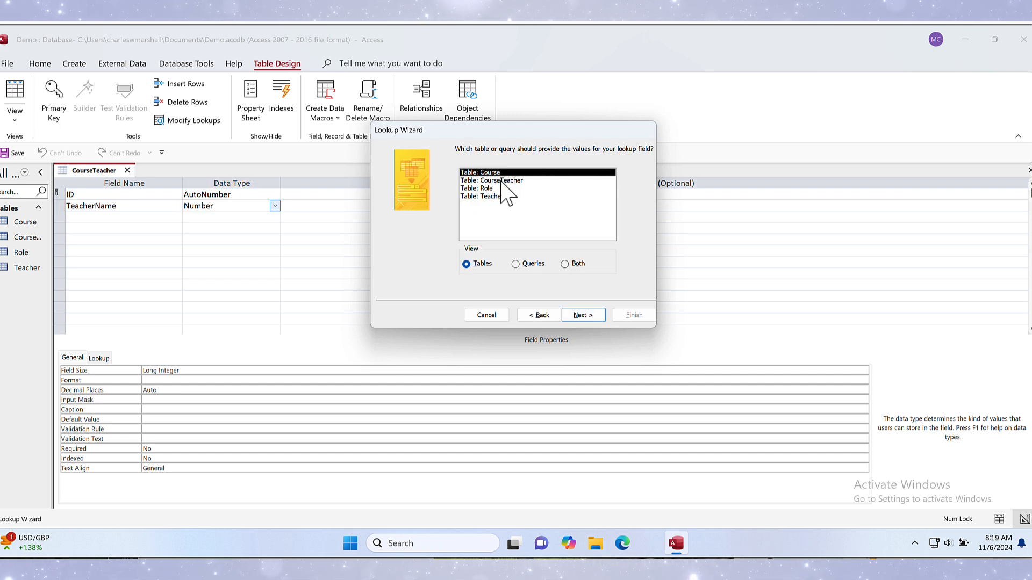
pyautogui.click(501, 197)
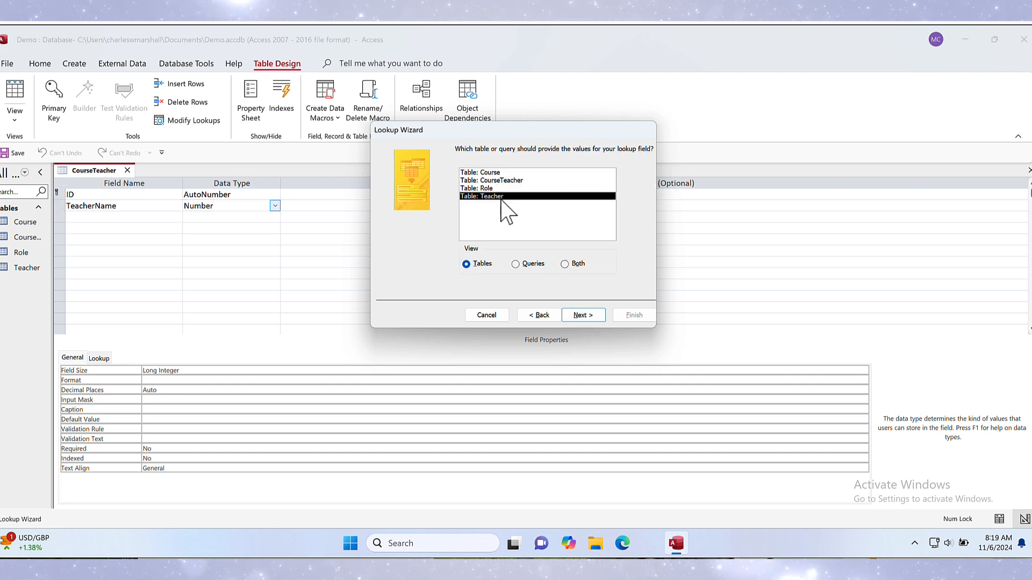
pyautogui.click(571, 313)
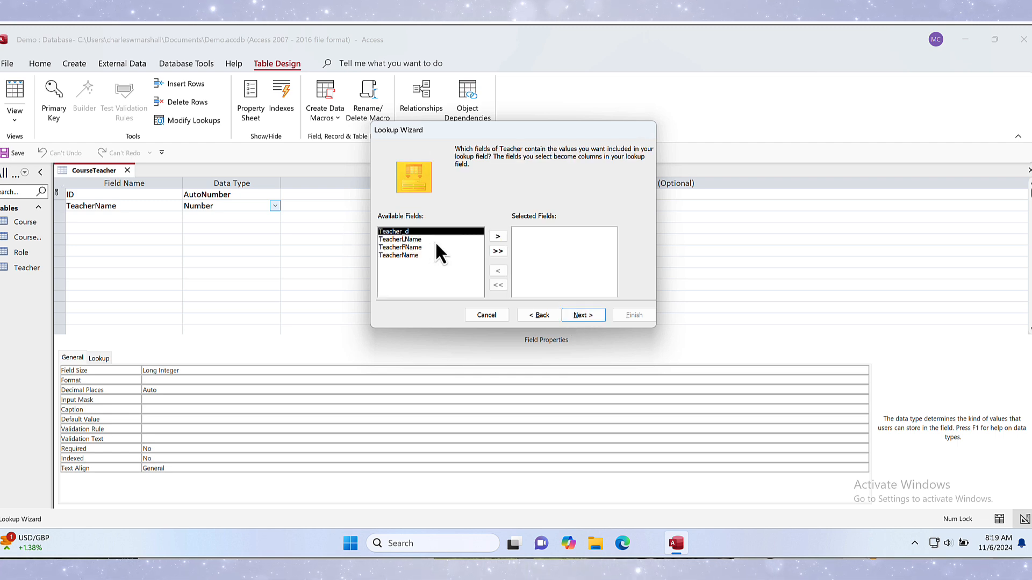
# Add Teacher_d and TeacherName as the selected fields of the restarted lookup.
pyautogui.click(502, 238)
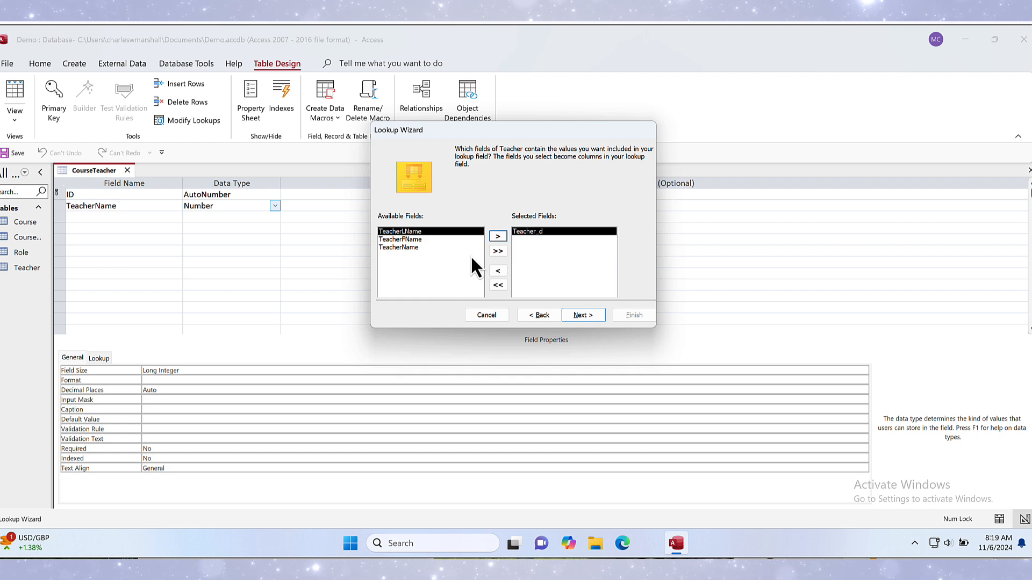
pyautogui.click(429, 253)
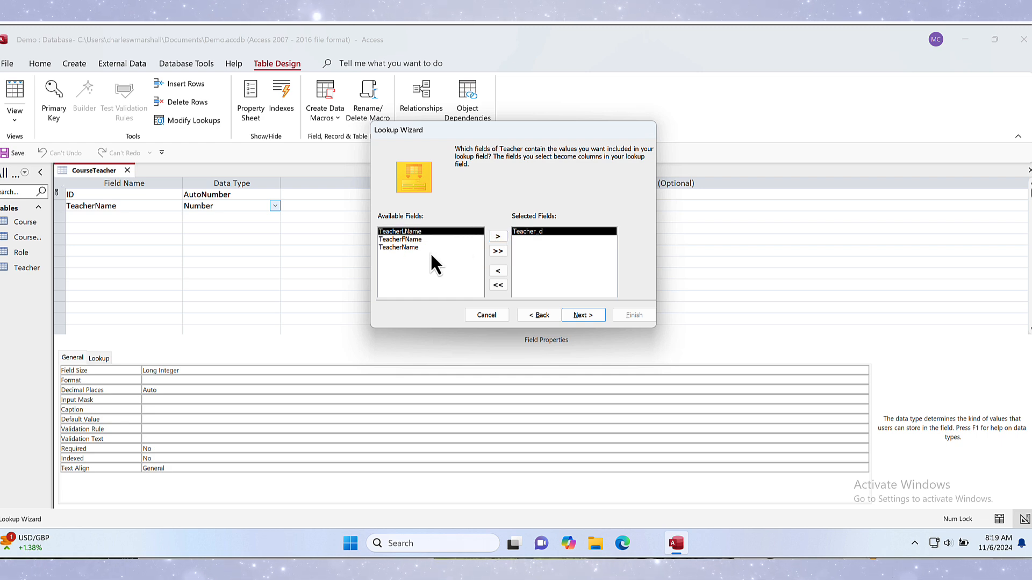
pyautogui.click(407, 250)
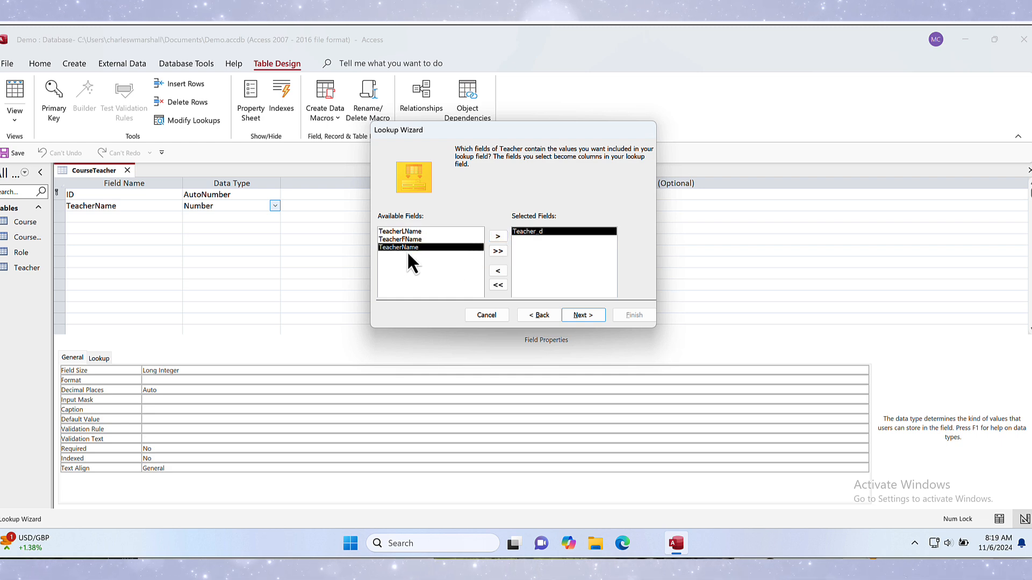
pyautogui.click(495, 237)
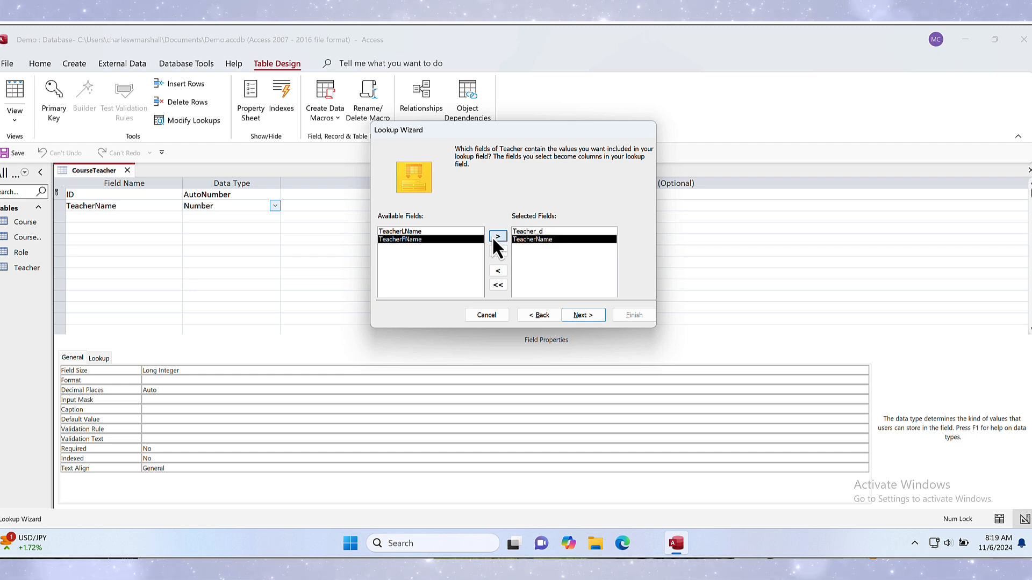
# Sort the TeacherName lookup ascending by TeacherName, keep the key column hidden, and finish the wizard, saving the table.
pyautogui.click(578, 315)
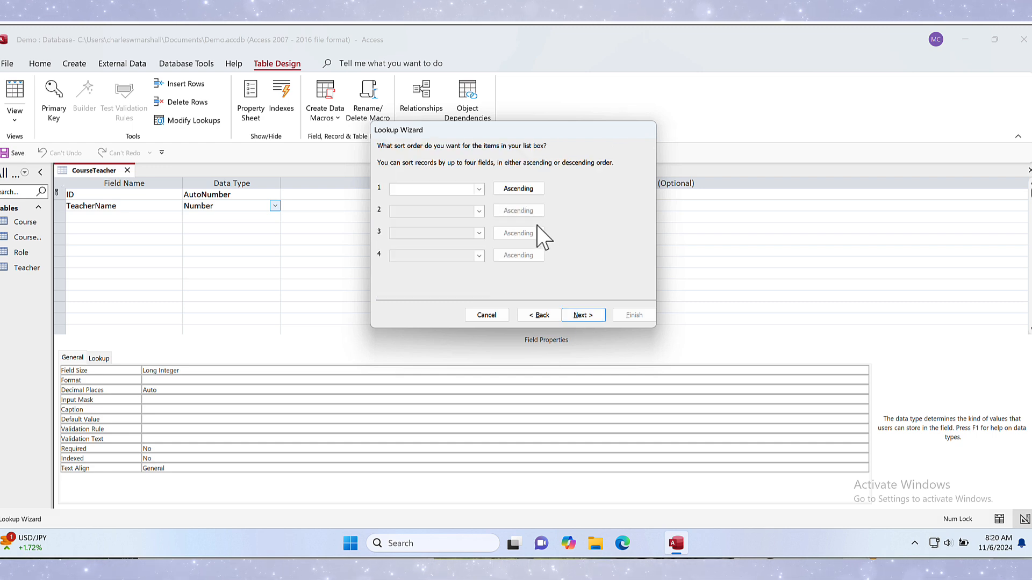
pyautogui.click(479, 190)
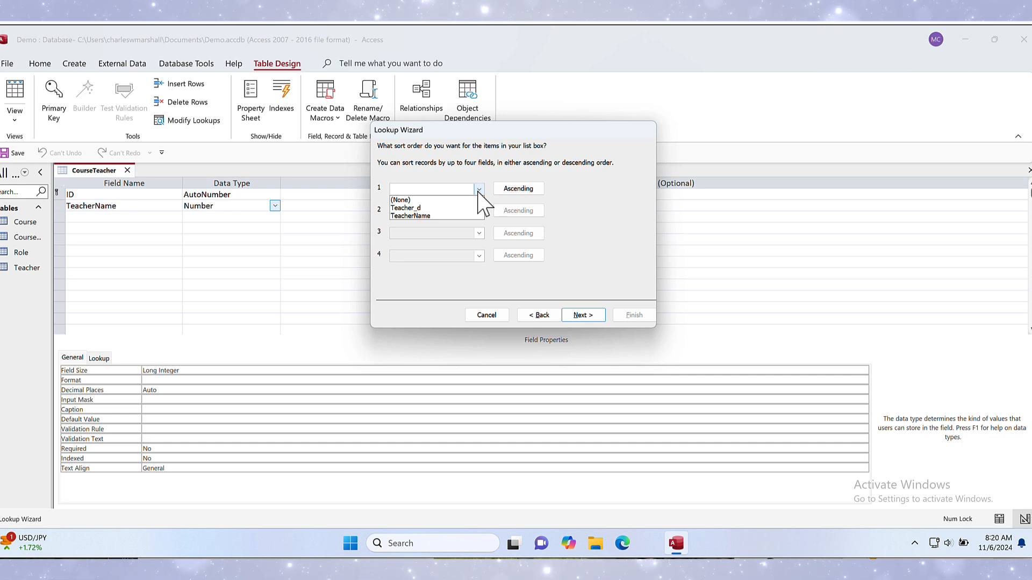
pyautogui.click(466, 216)
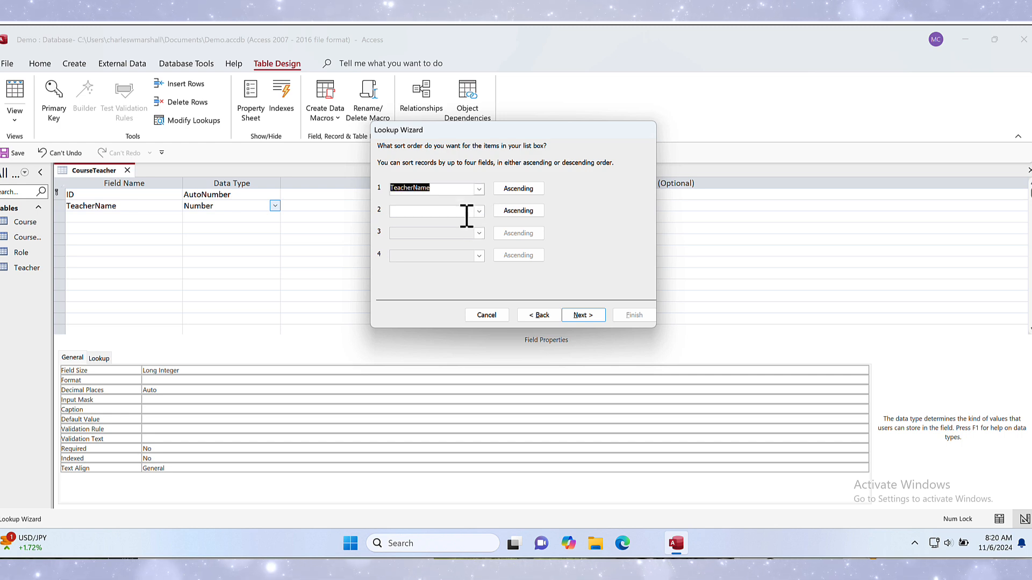
pyautogui.click(570, 313)
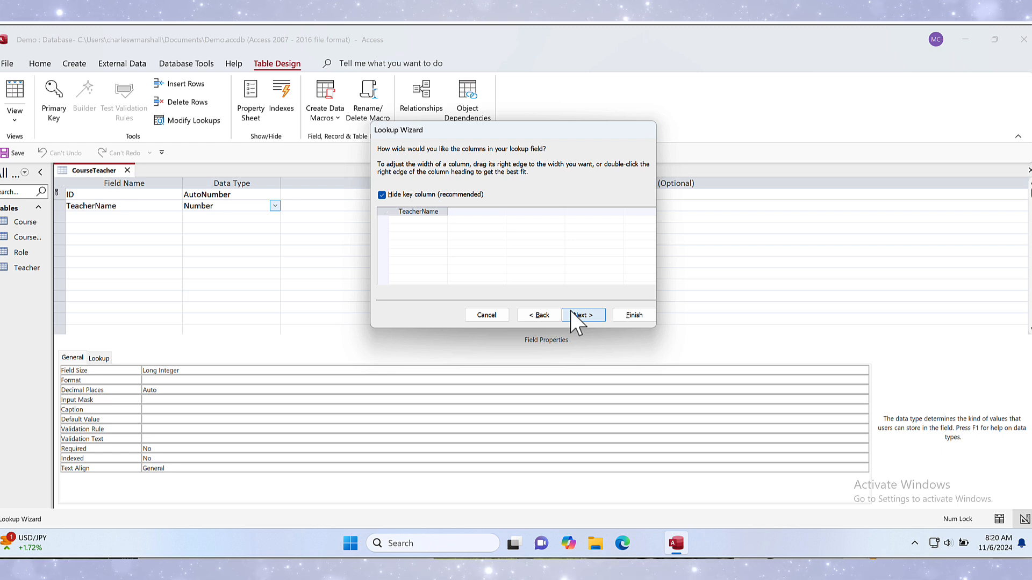
pyautogui.click(633, 316)
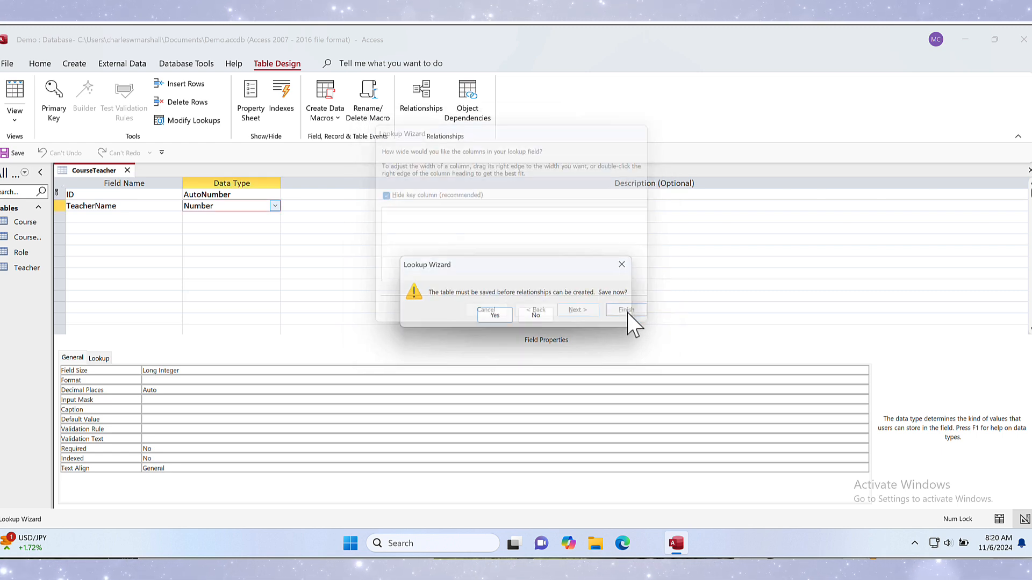
pyautogui.click(495, 317)
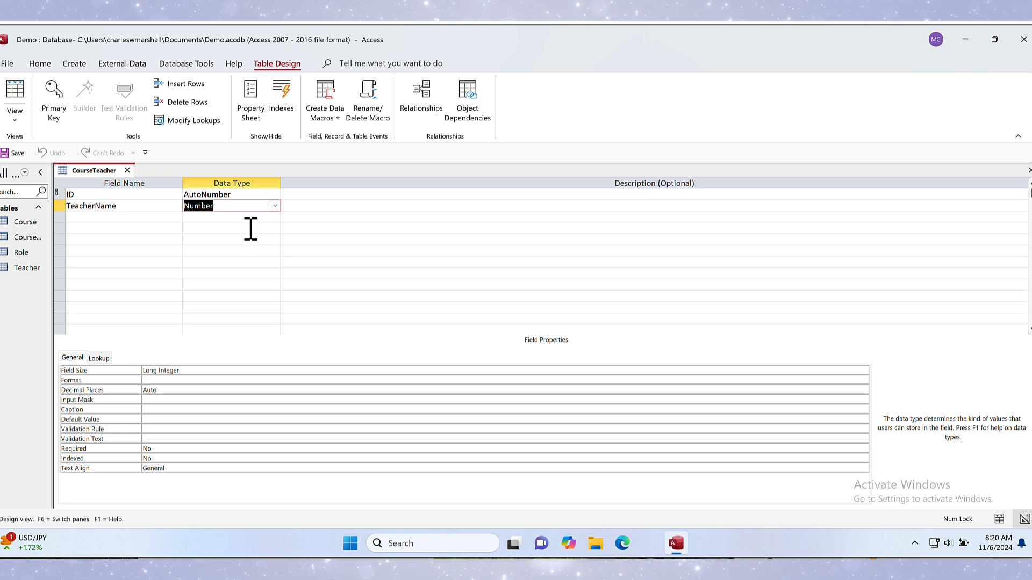
# Start a Lookup Wizard field in the row below TeacherName, taking its values from the Course table.
pyautogui.click(268, 217)
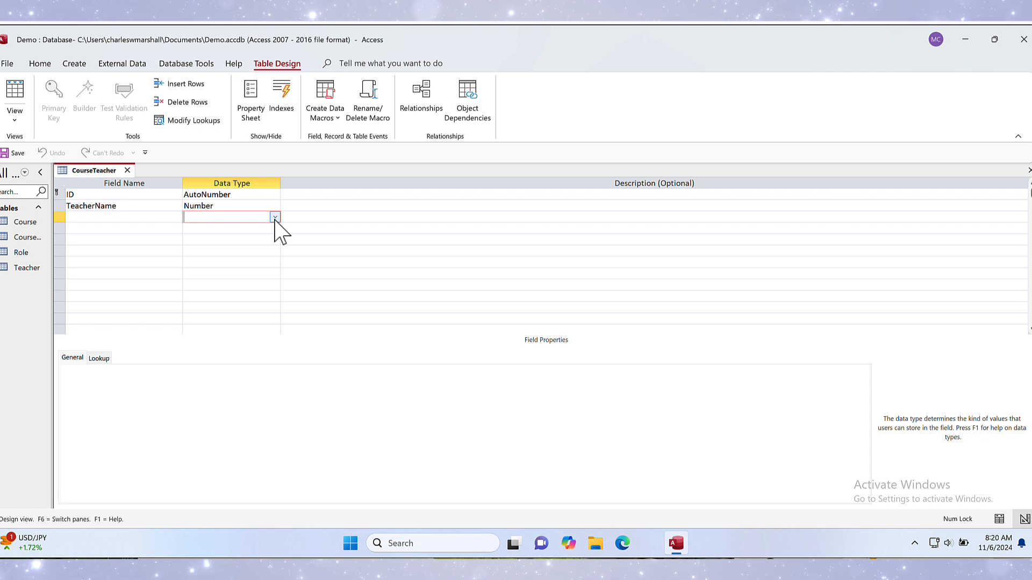
pyautogui.click(275, 217)
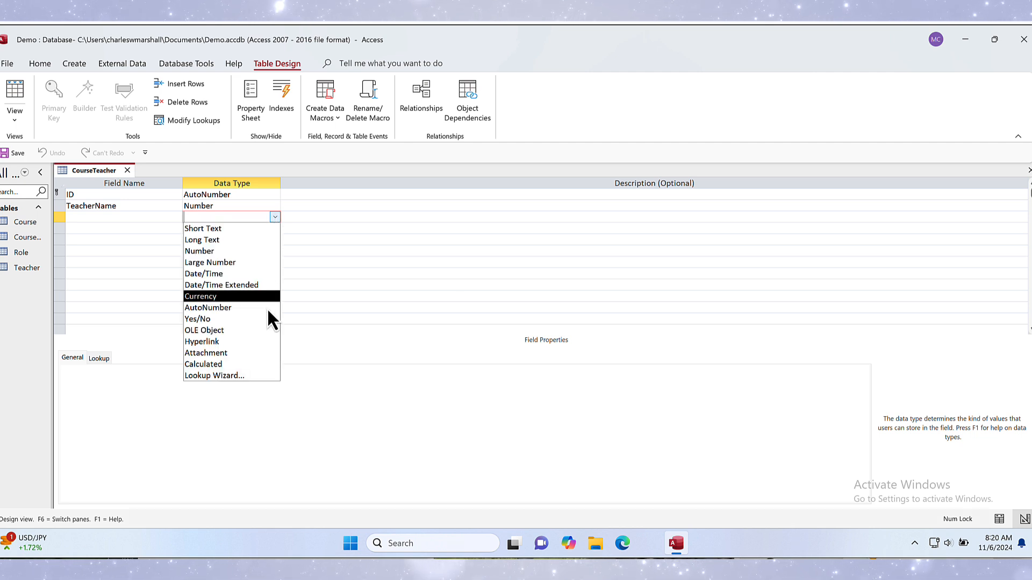
pyautogui.click(259, 384)
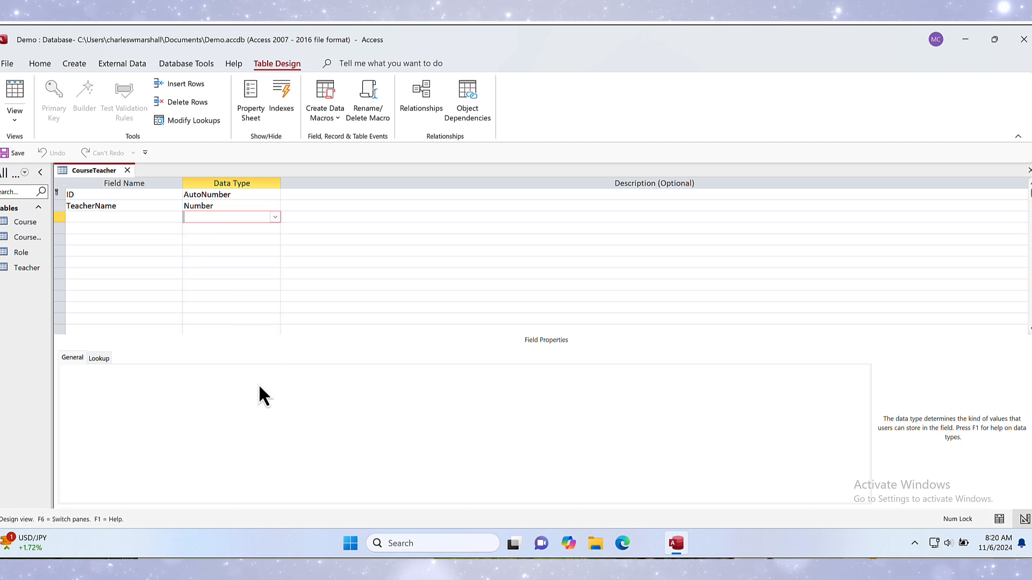
pyautogui.click(276, 217)
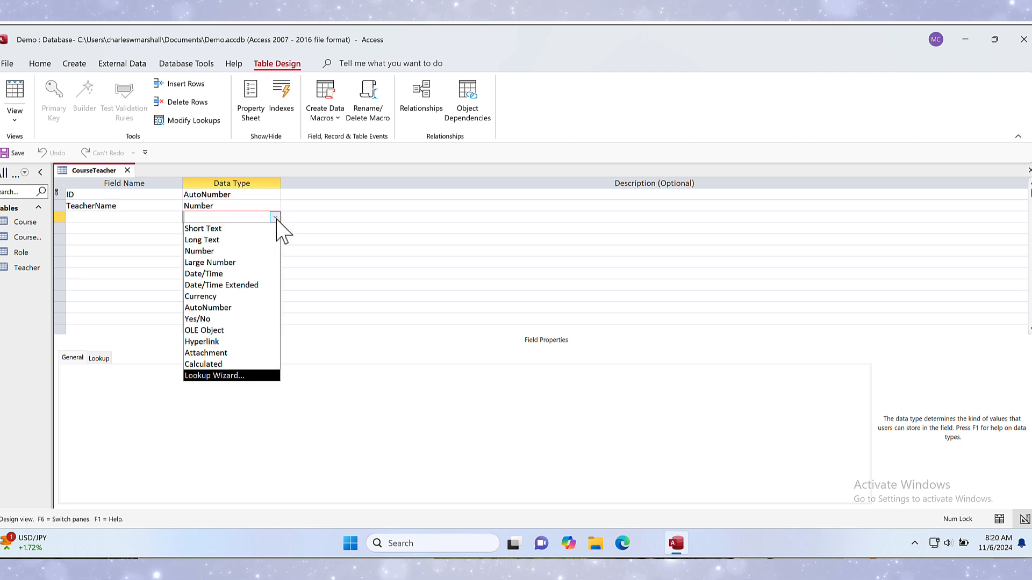
pyautogui.click(237, 376)
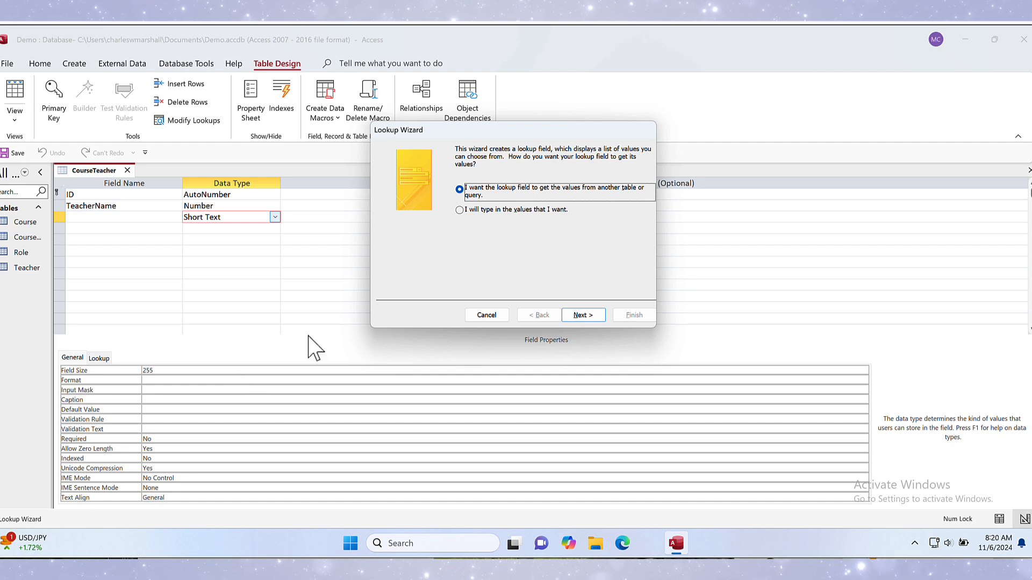
pyautogui.click(594, 317)
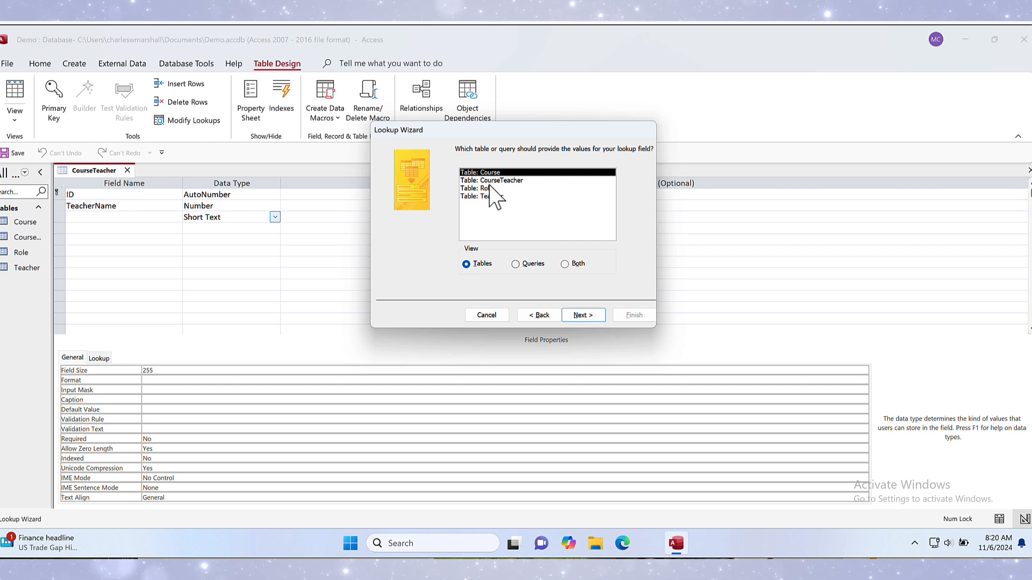
pyautogui.click(583, 316)
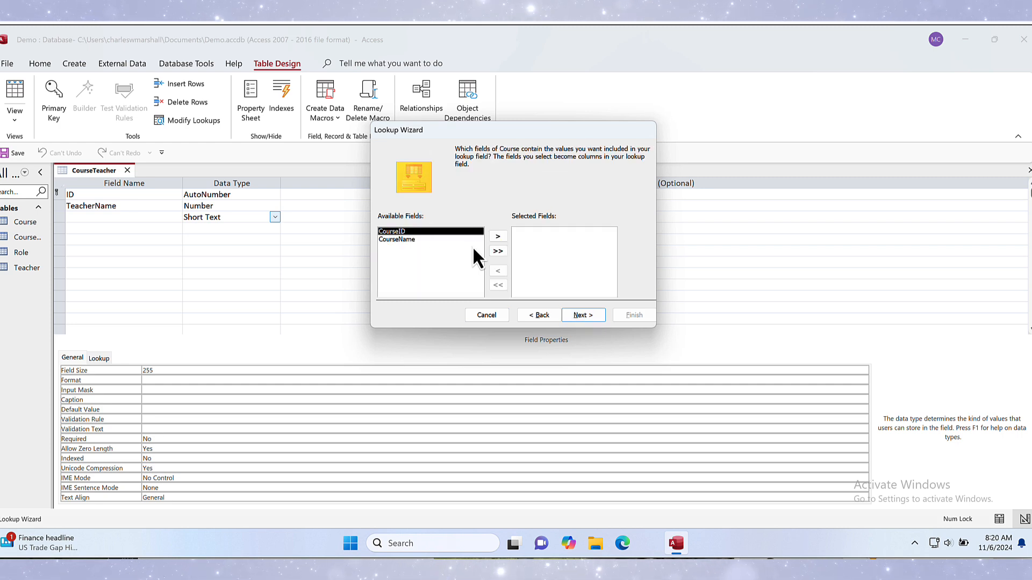
# Include all Course fields, CourseID and CourseName, in the lookup and sort it ascending by CourseName.
pyautogui.click(496, 252)
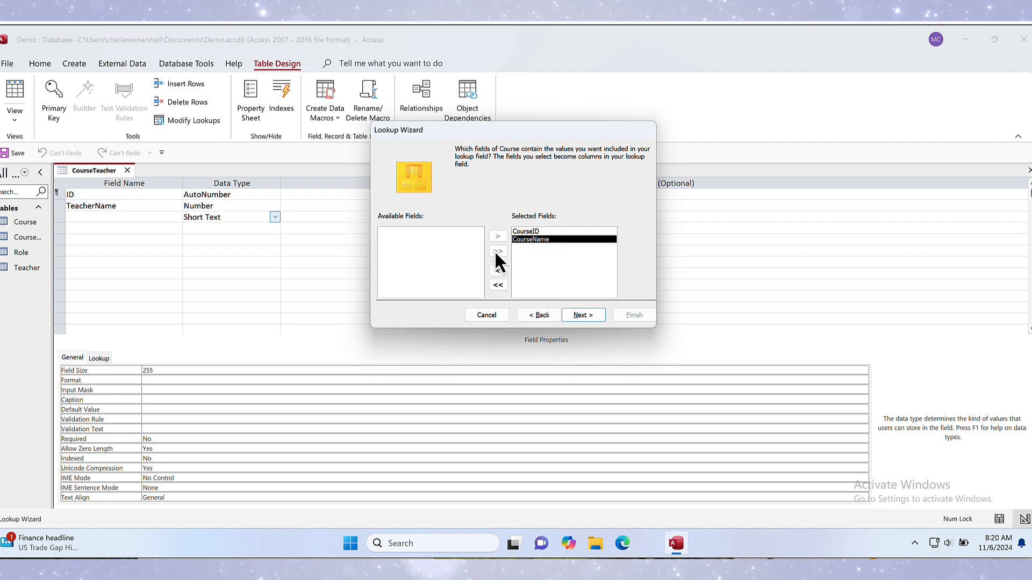
pyautogui.click(582, 315)
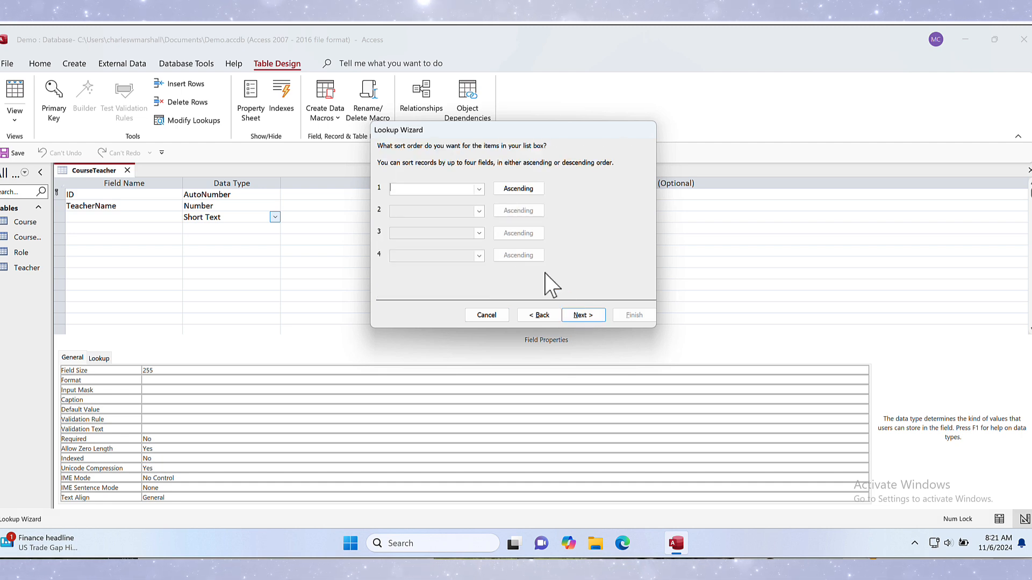
pyautogui.click(479, 189)
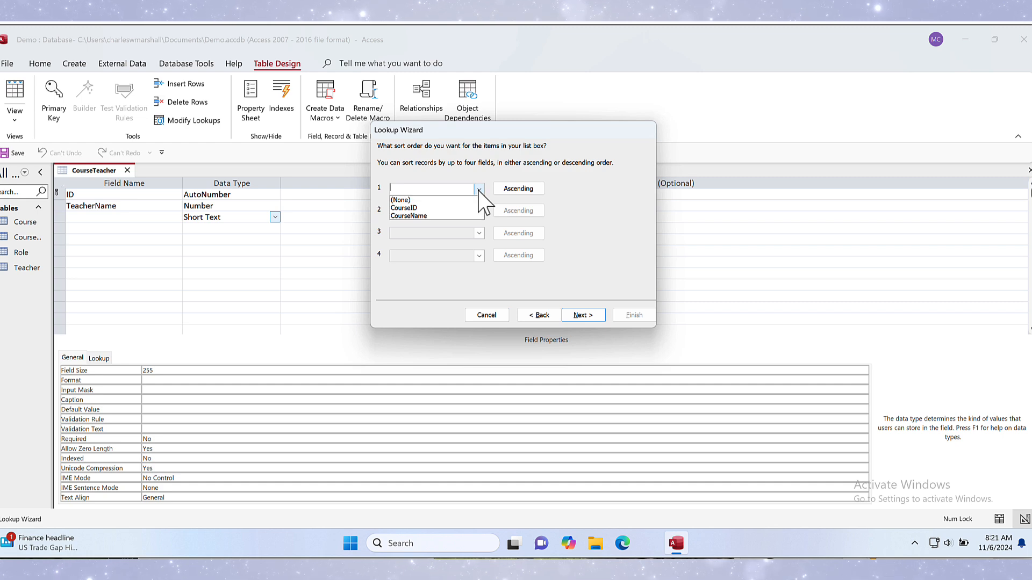
pyautogui.click(462, 217)
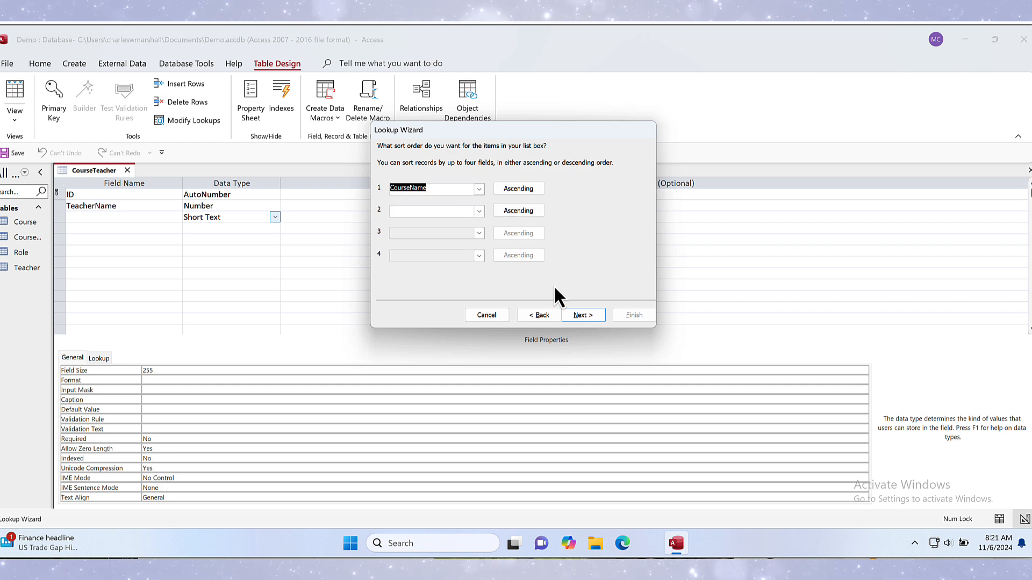
pyautogui.click(590, 316)
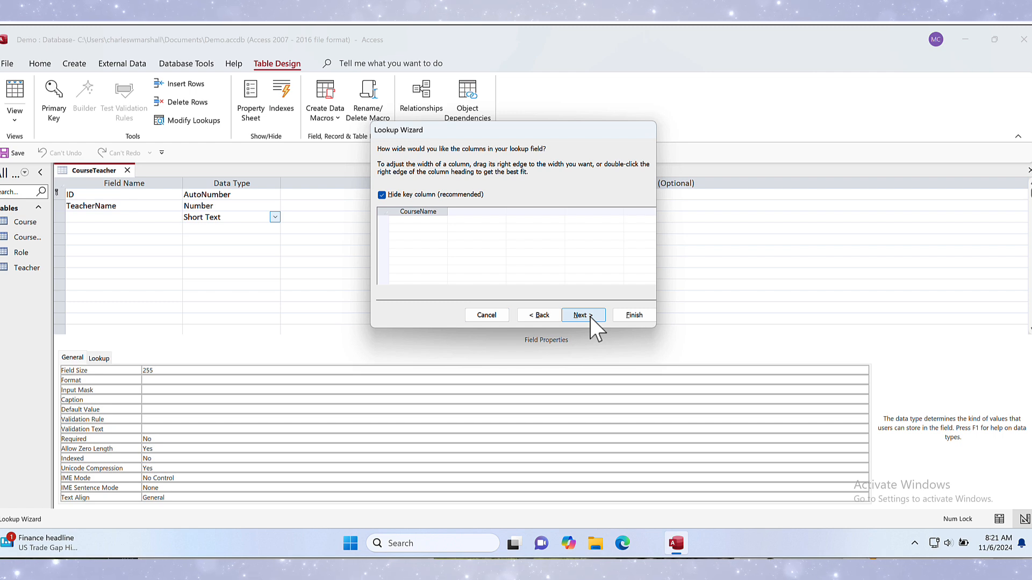
# Finish the CourseName lookup with the key column hidden and data integrity enabled with Restrict Delete, saving the table.
pyautogui.click(590, 317)
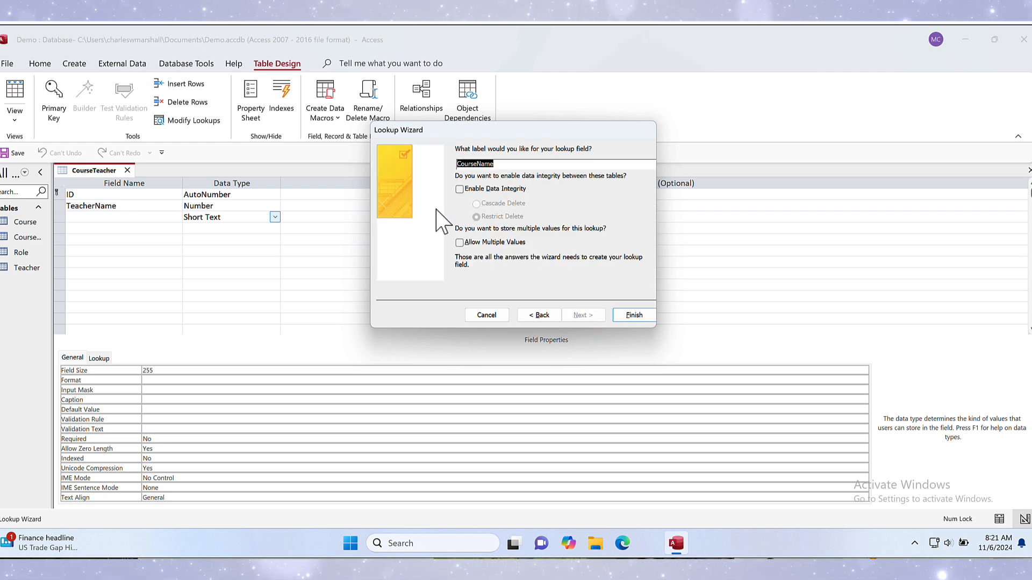
pyautogui.click(460, 189)
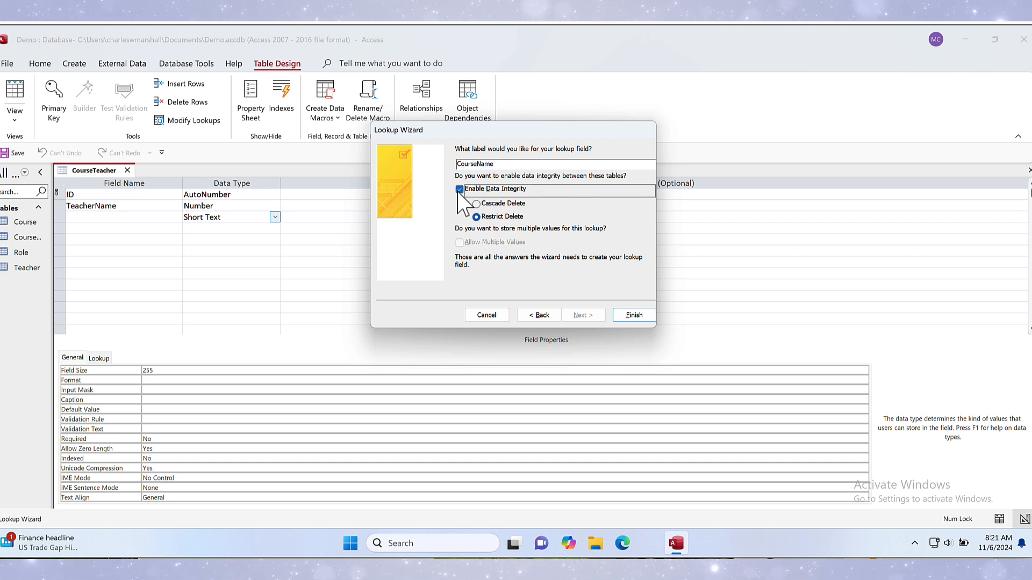
pyautogui.click(617, 314)
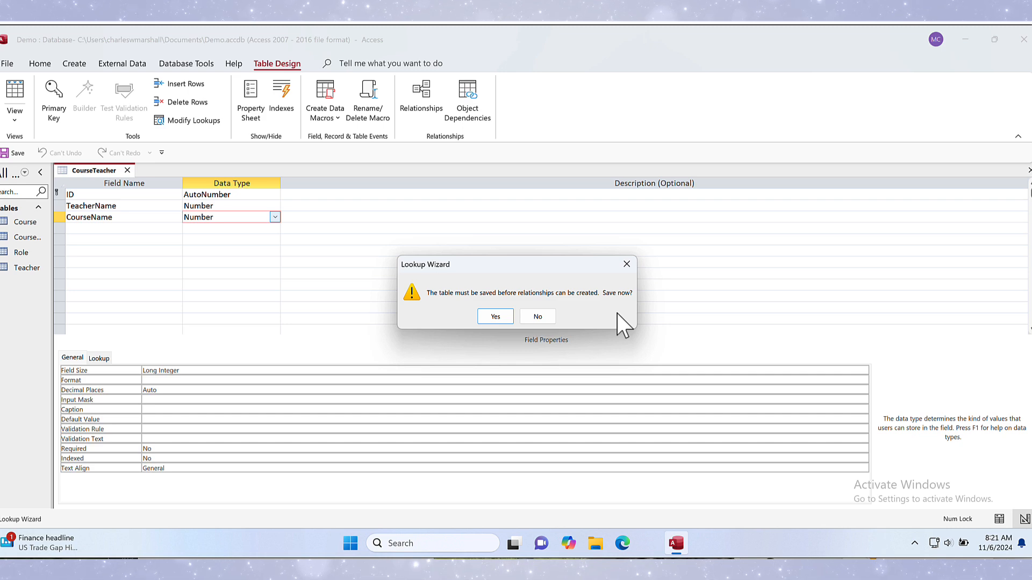
pyautogui.click(496, 317)
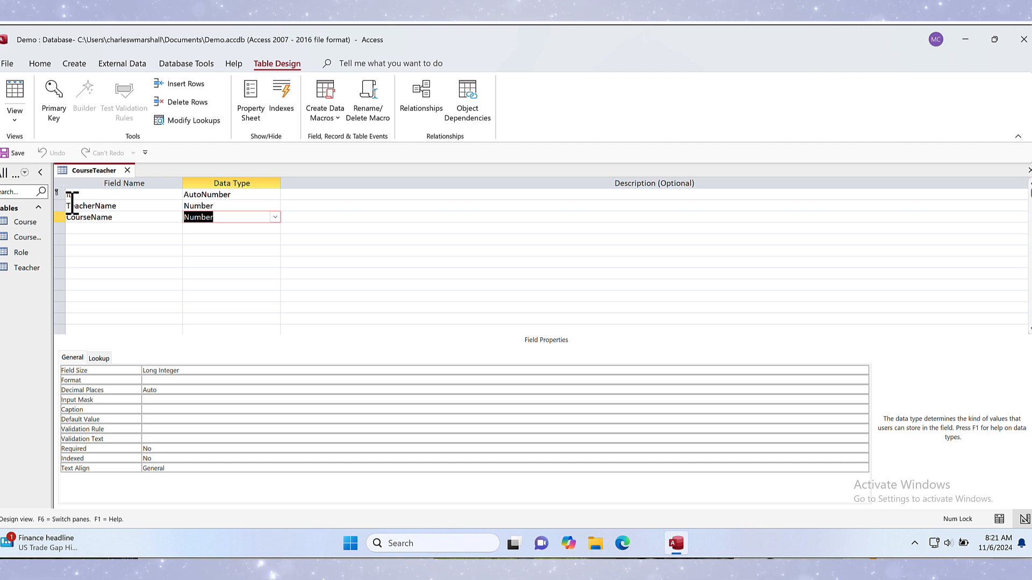
# Save the CourseTeacher table, replacing the previously saved changes.
pyautogui.click(141, 227)
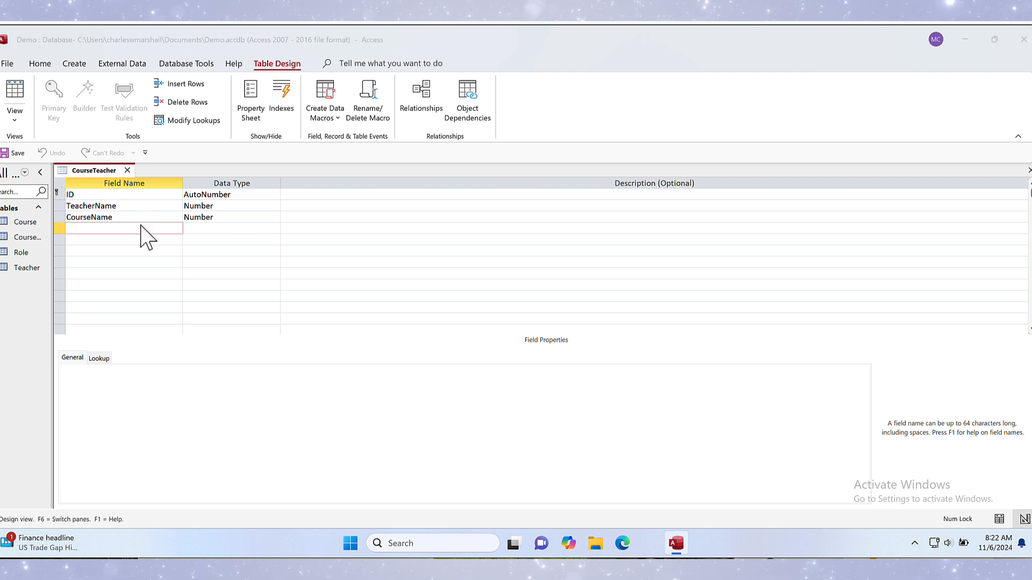
pyautogui.hotkey('ctrl', 's')
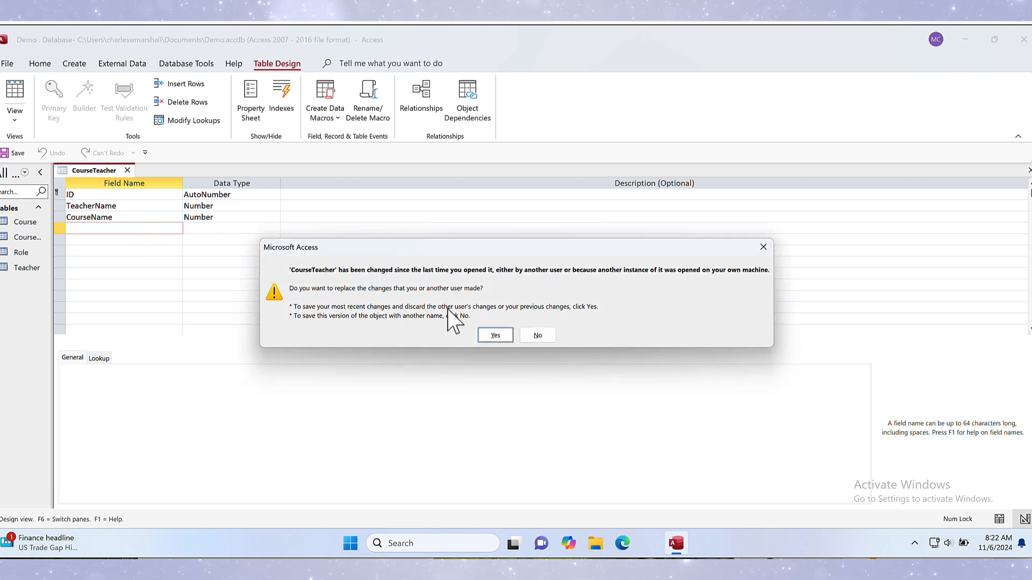
pyautogui.click(496, 335)
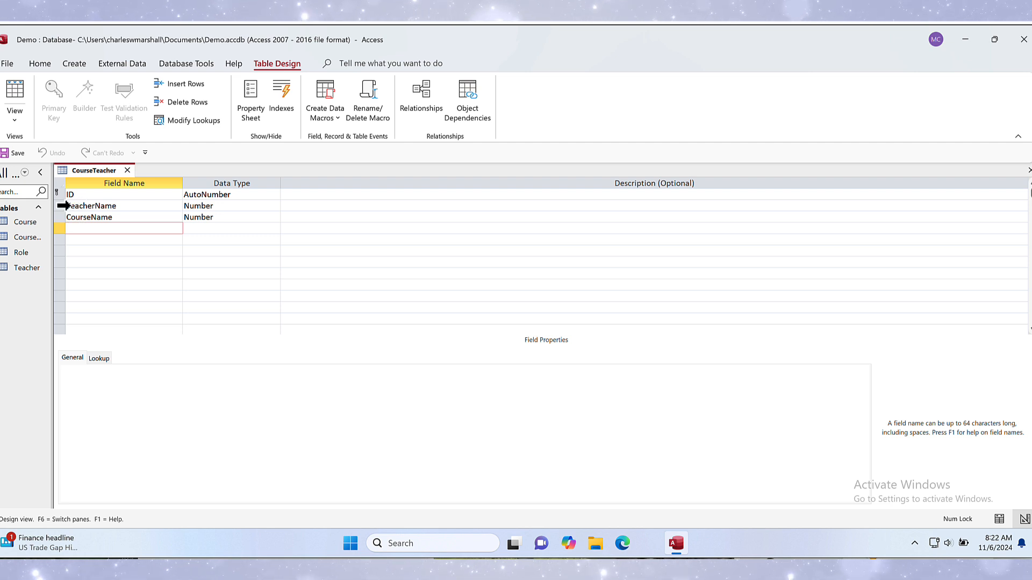
# Set the TeacherName and CourseName fields together as the composite primary key of CourseTeacher.
pyautogui.click(63, 205)
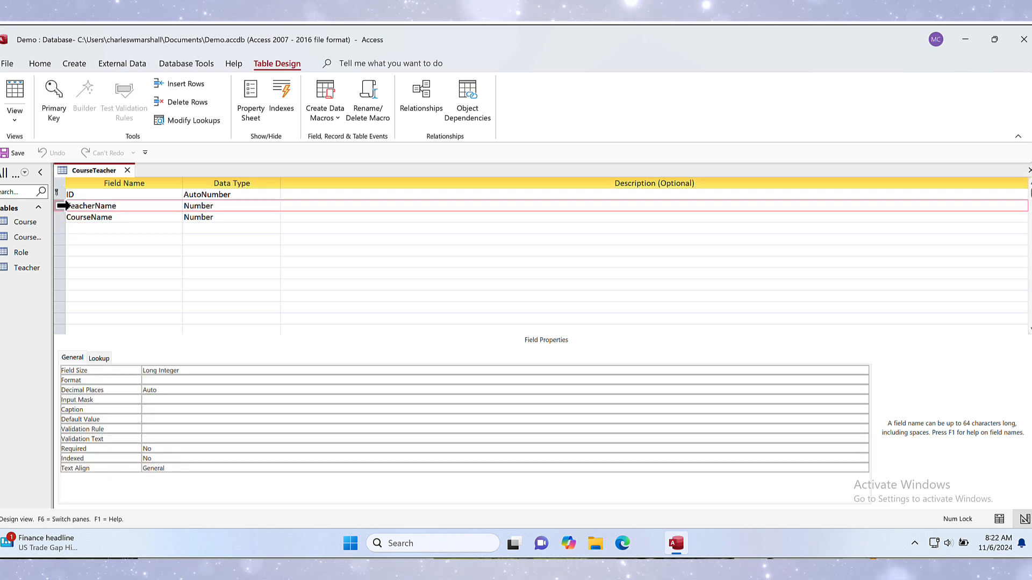
pyautogui.click(63, 218)
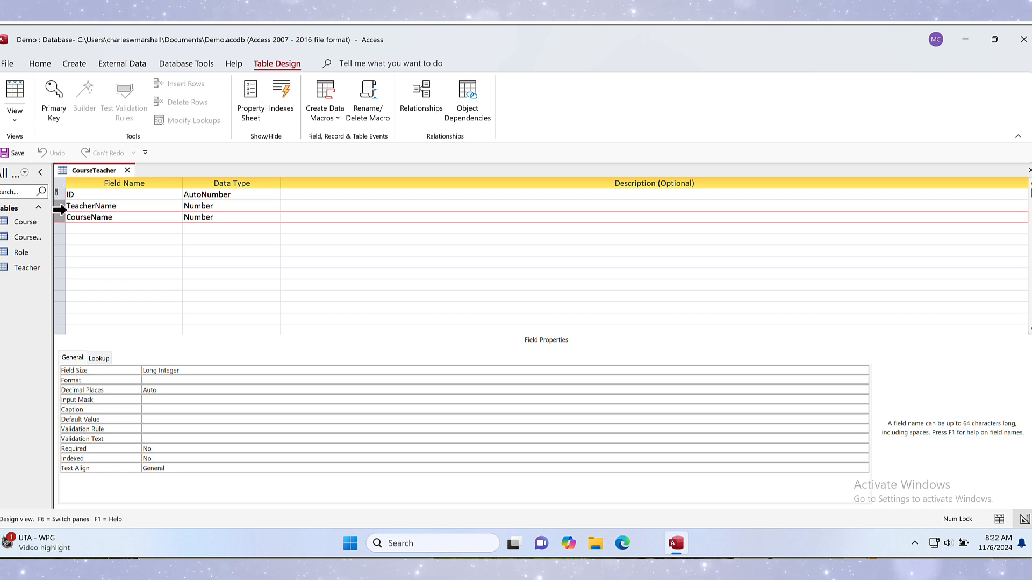
pyautogui.moveTo(60, 207); pyautogui.dragTo(64, 217)
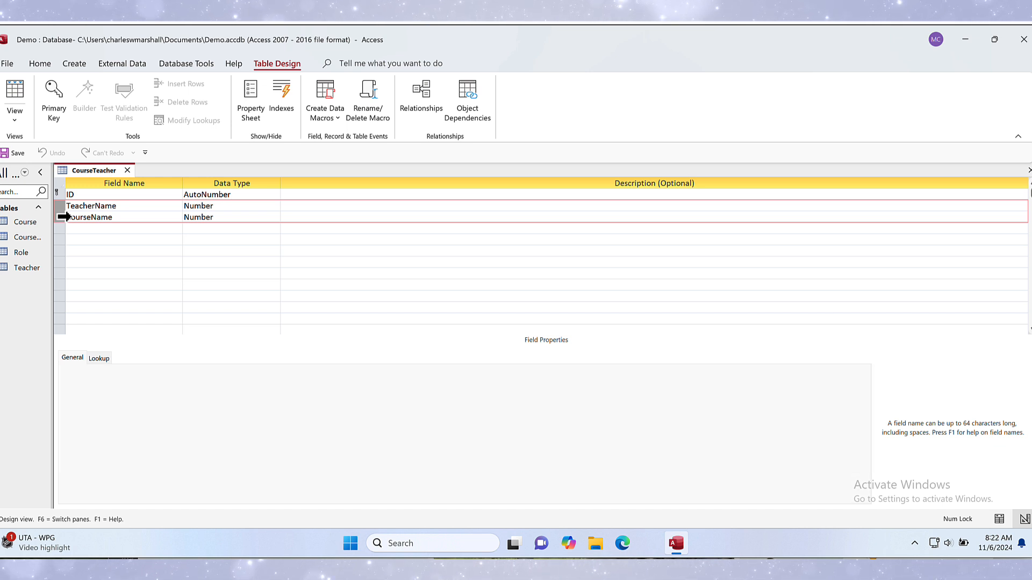
pyautogui.rightClick(64, 217)
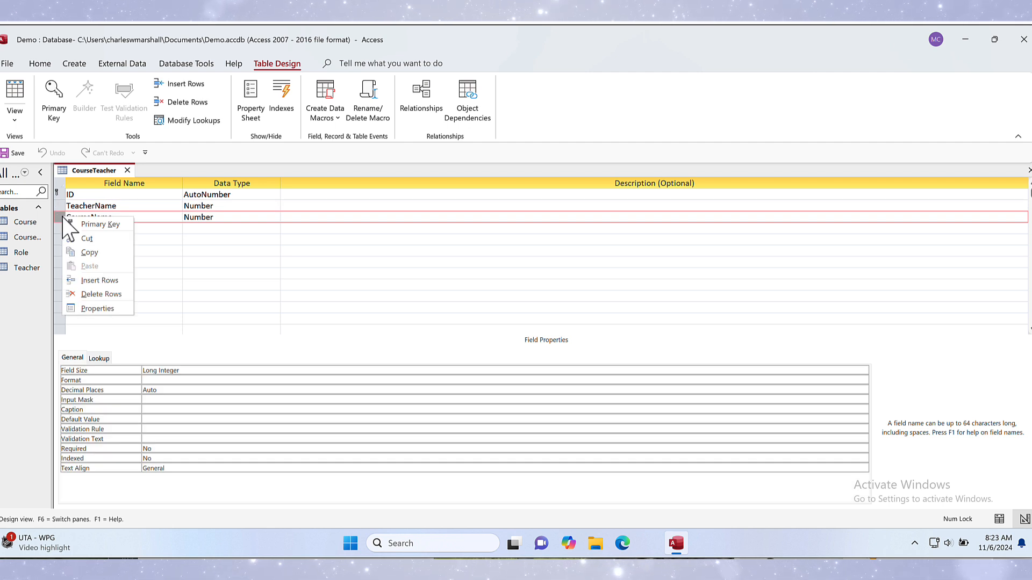
pyautogui.click(100, 225)
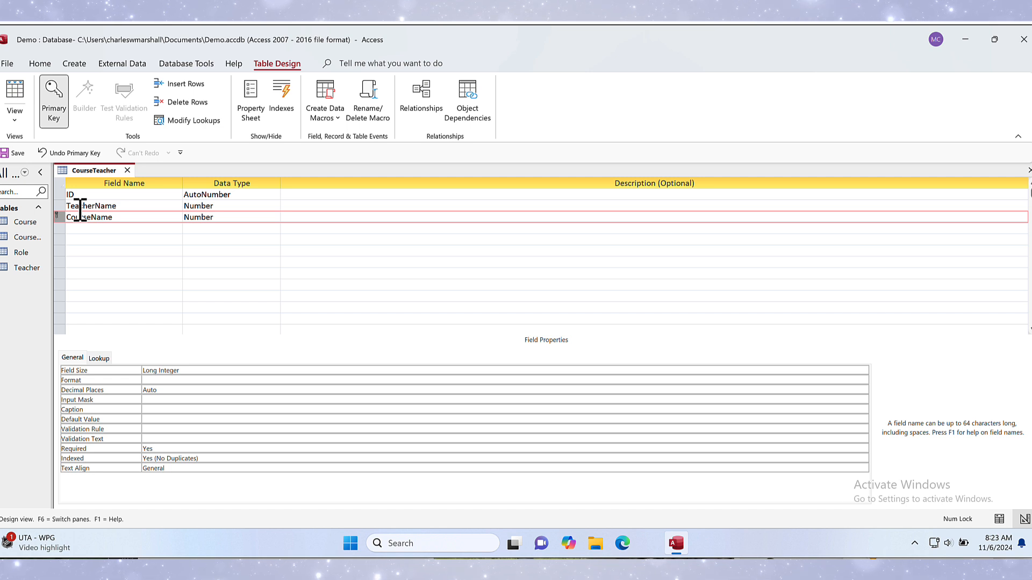
pyautogui.keyDown('shift'); pyautogui.click(81, 206); pyautogui.keyUp('shift')
pyautogui.rightClick(66, 219)
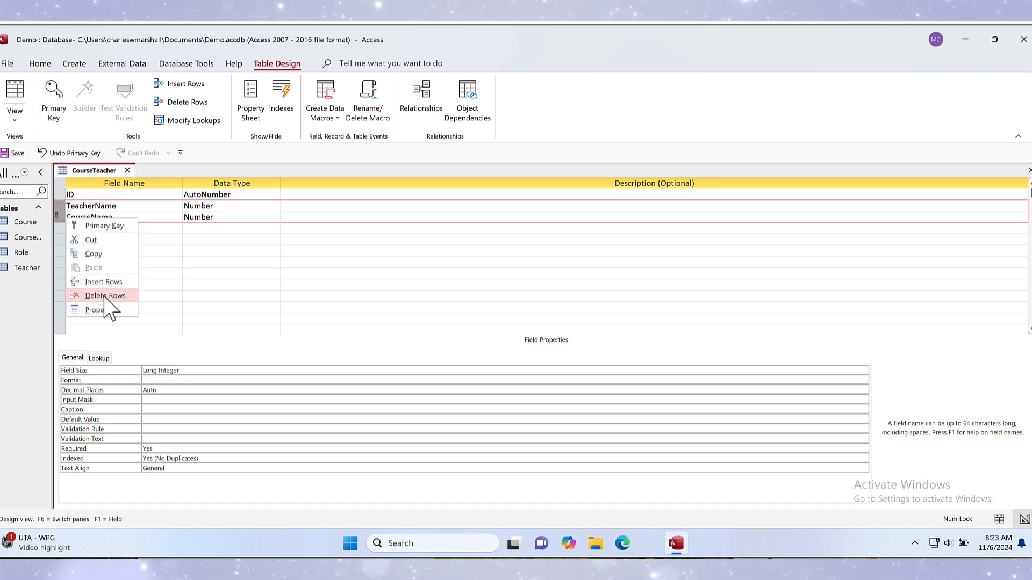
pyautogui.click(91, 228)
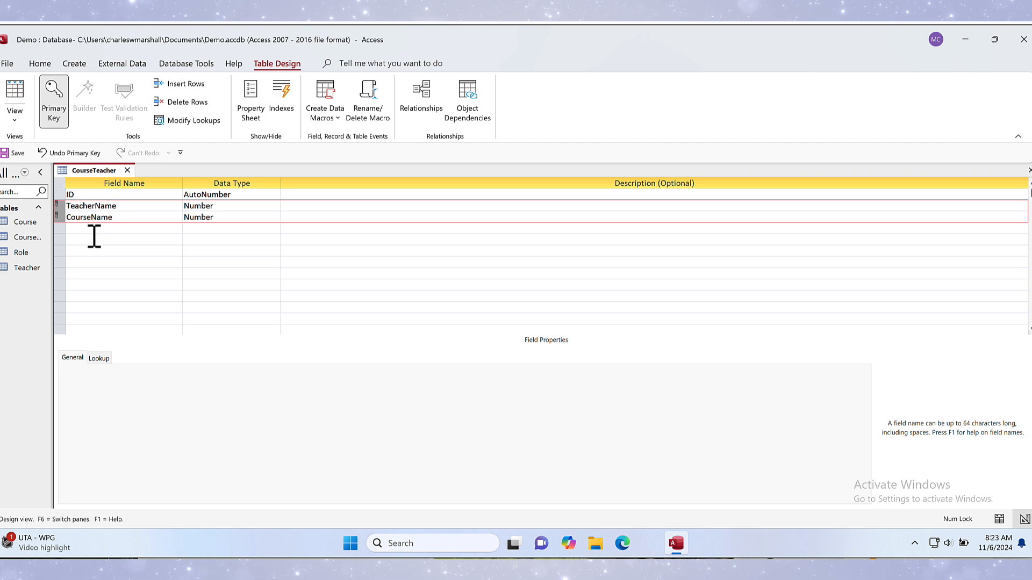
# Delete the ID field from the CourseTeacher table.
pyautogui.click(69, 195)
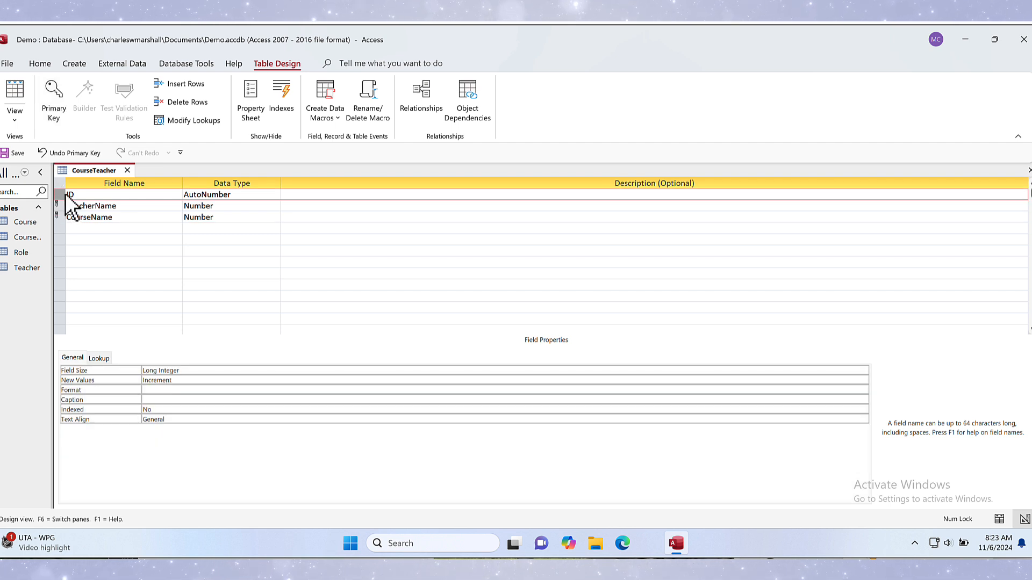
pyautogui.rightClick(68, 200)
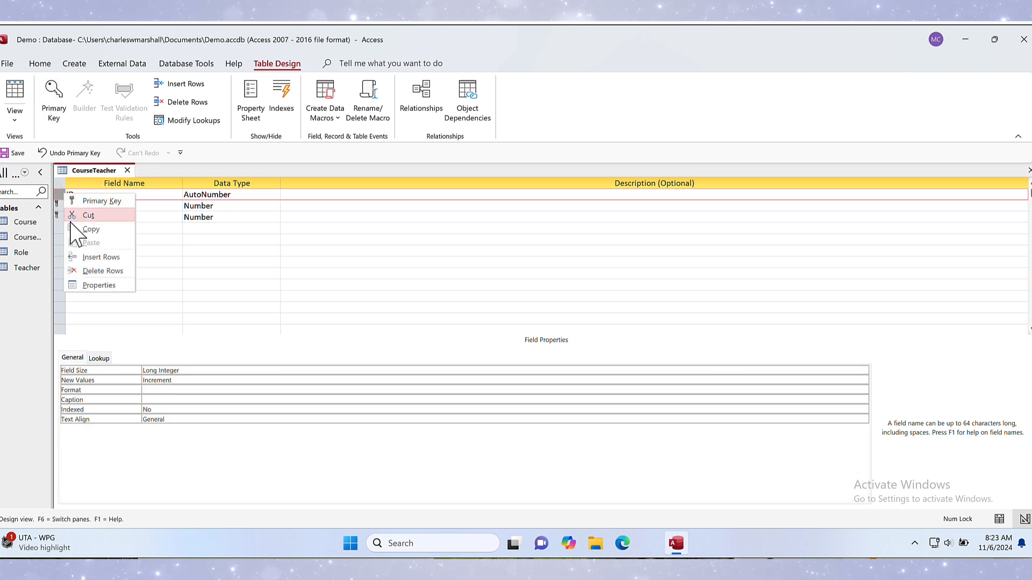
pyautogui.click(95, 271)
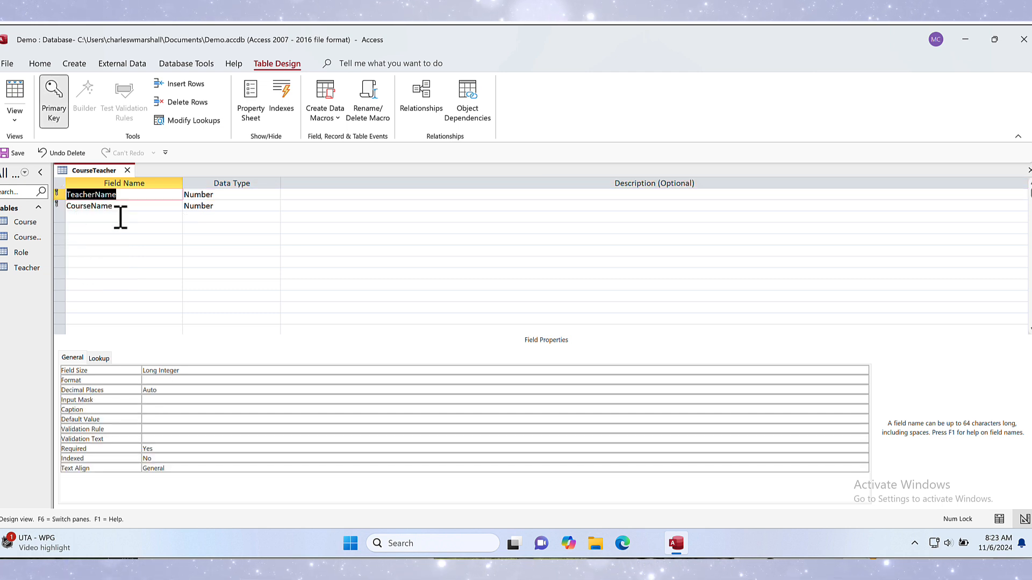
# Start a lookup field in the first empty row of CourseTeacher that takes Role_ID and Role Name from the Role table.
pyautogui.click(198, 219)
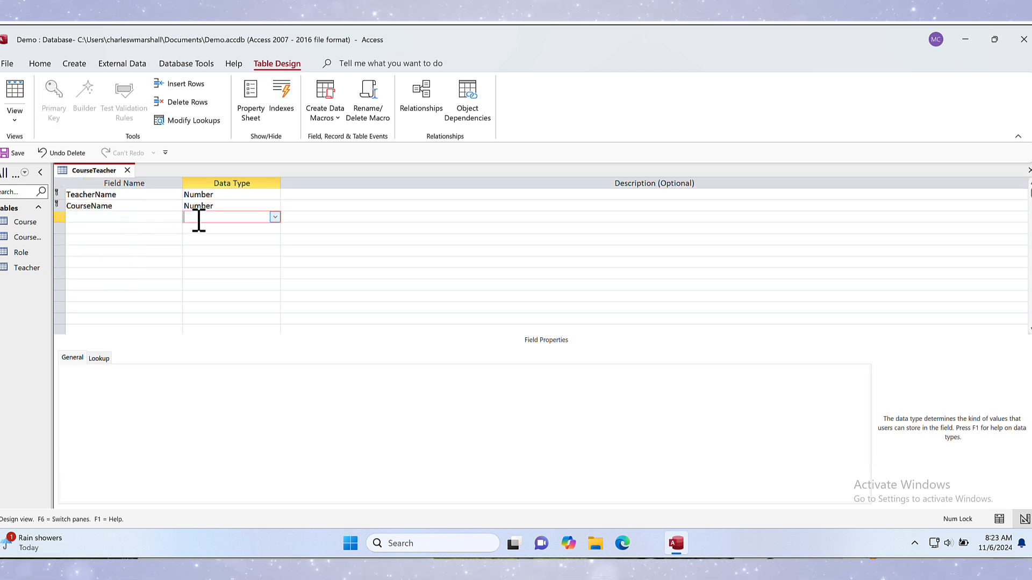
pyautogui.click(275, 217)
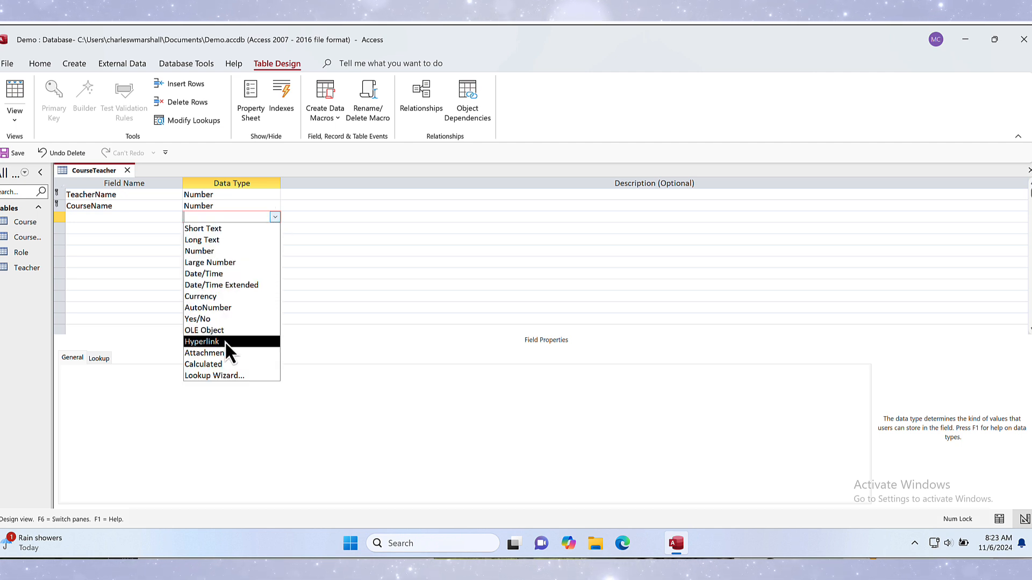
pyautogui.click(241, 376)
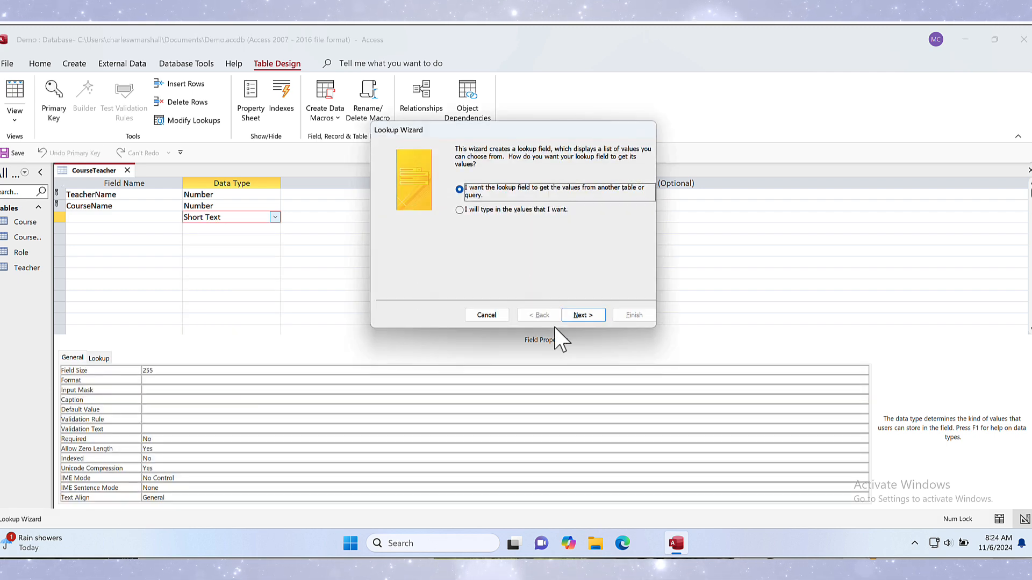
pyautogui.click(583, 316)
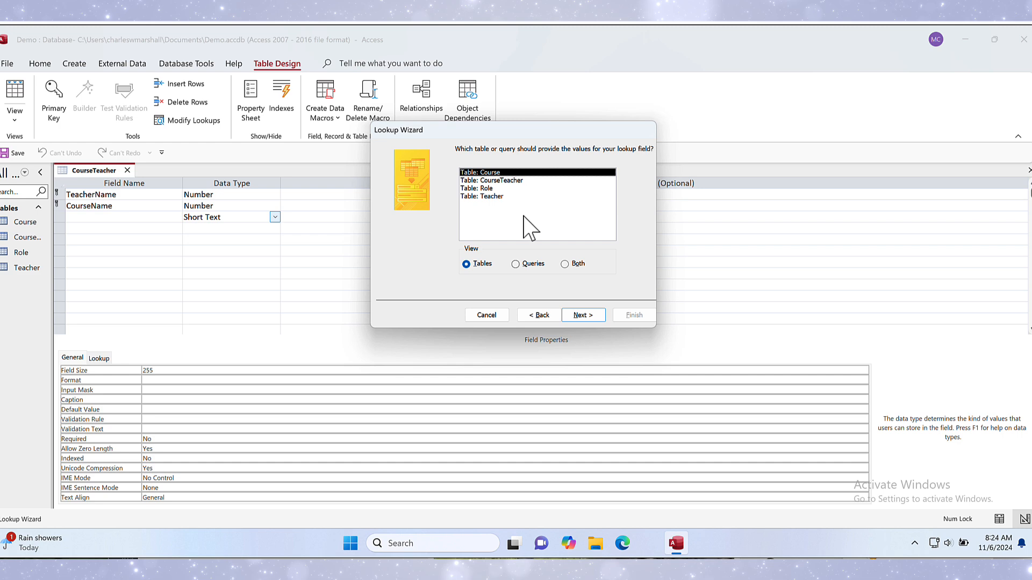
pyautogui.click(499, 189)
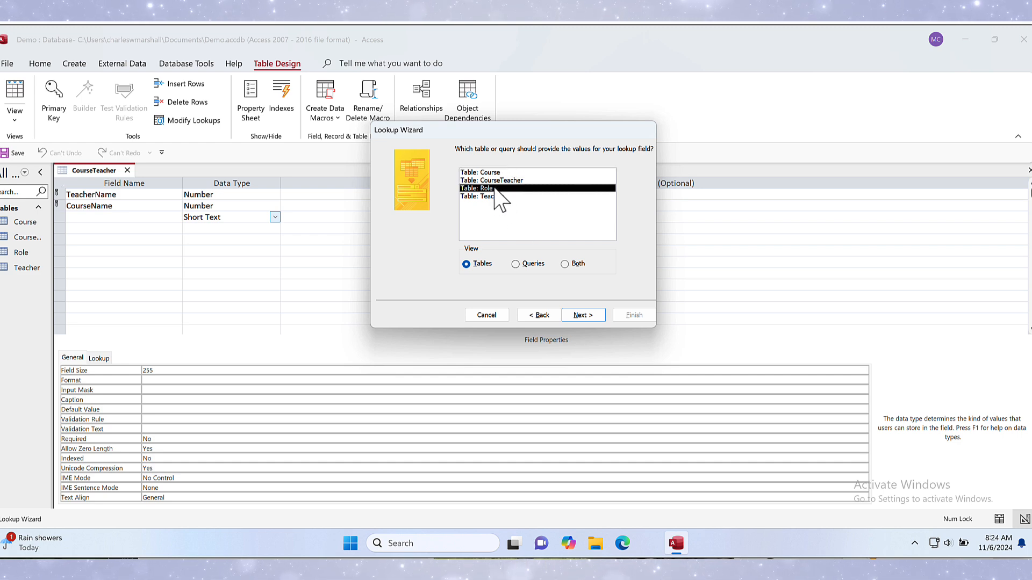
pyautogui.click(588, 313)
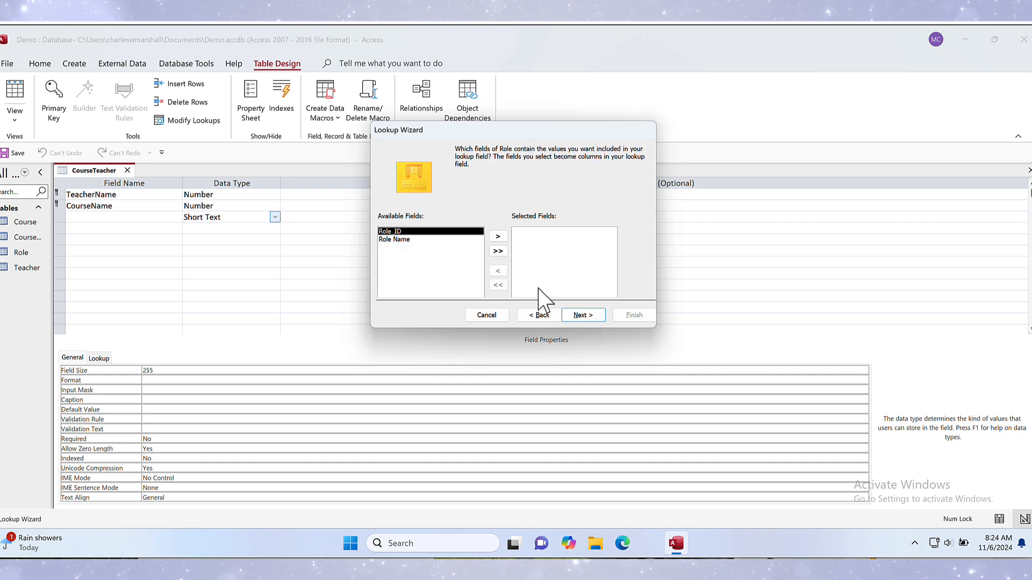
pyautogui.click(503, 254)
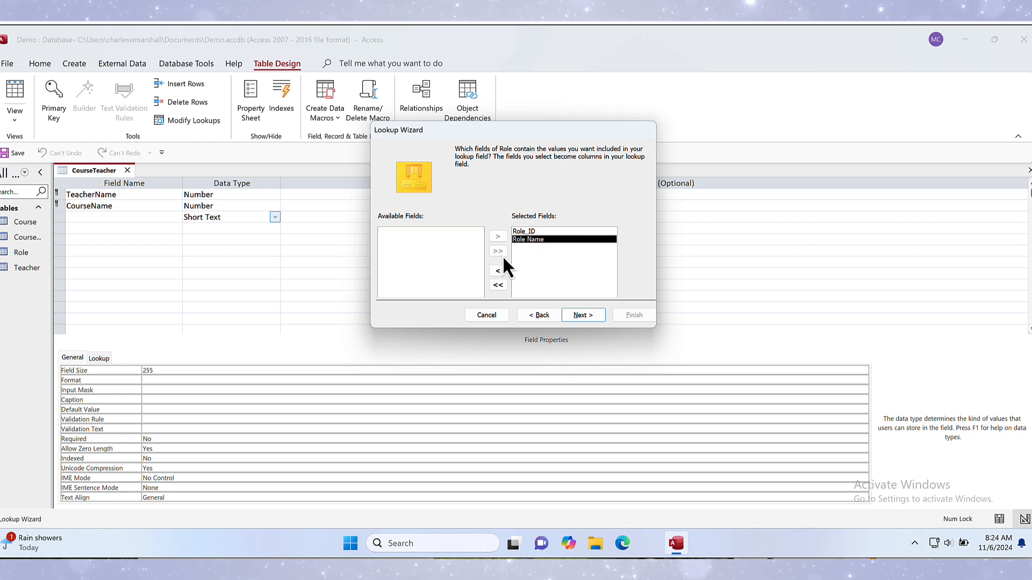
pyautogui.click(578, 315)
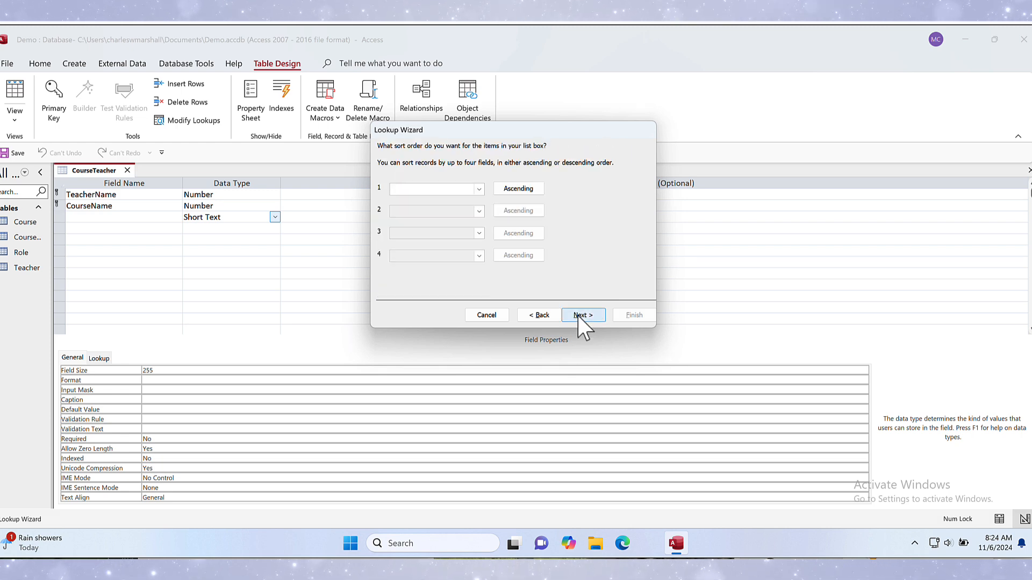
# Sort the lookup list by Role Name in ascending order and keep its key column hidden.
pyautogui.click(479, 189)
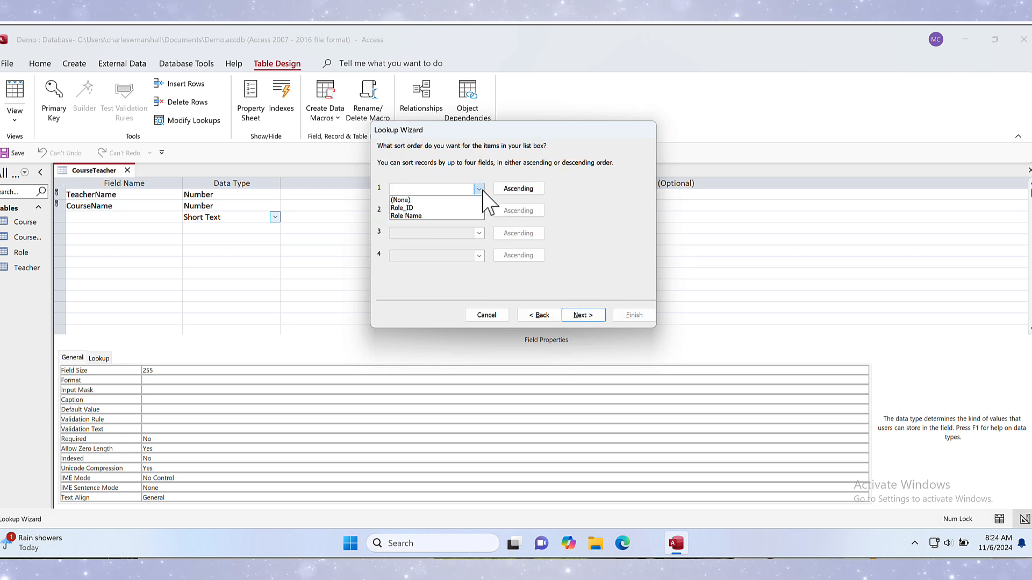
pyautogui.click(446, 215)
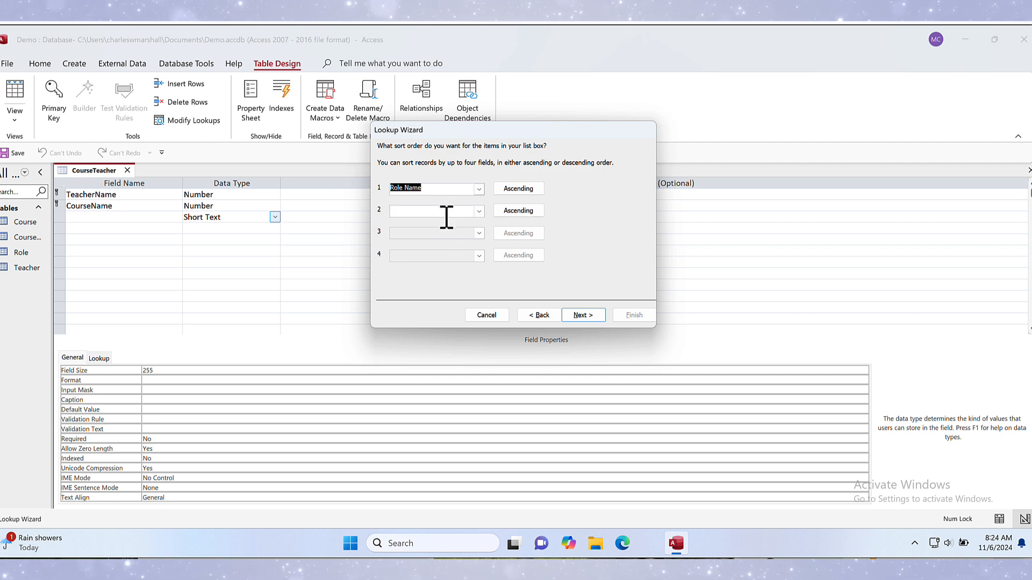
pyautogui.click(582, 316)
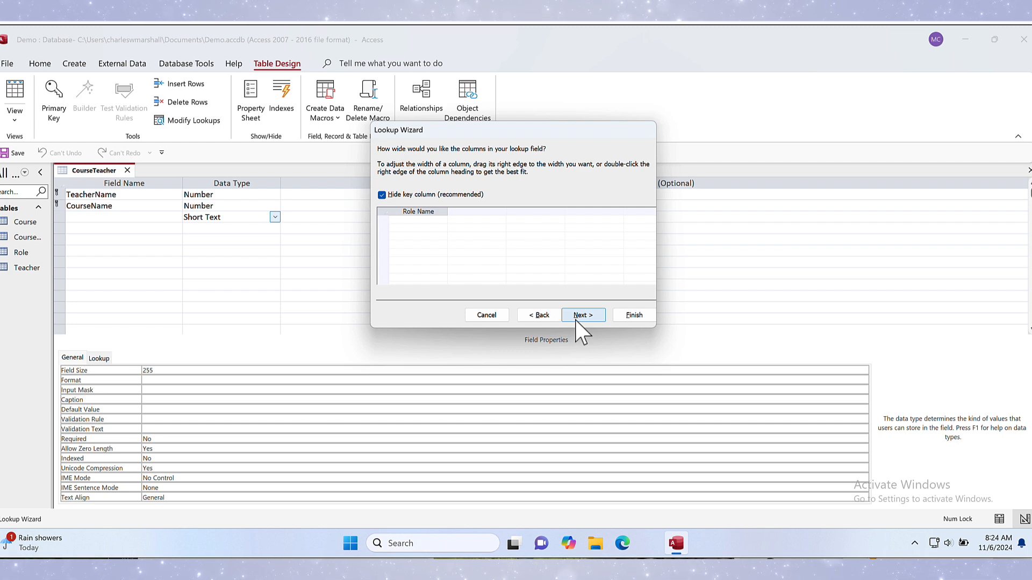
pyautogui.click(582, 316)
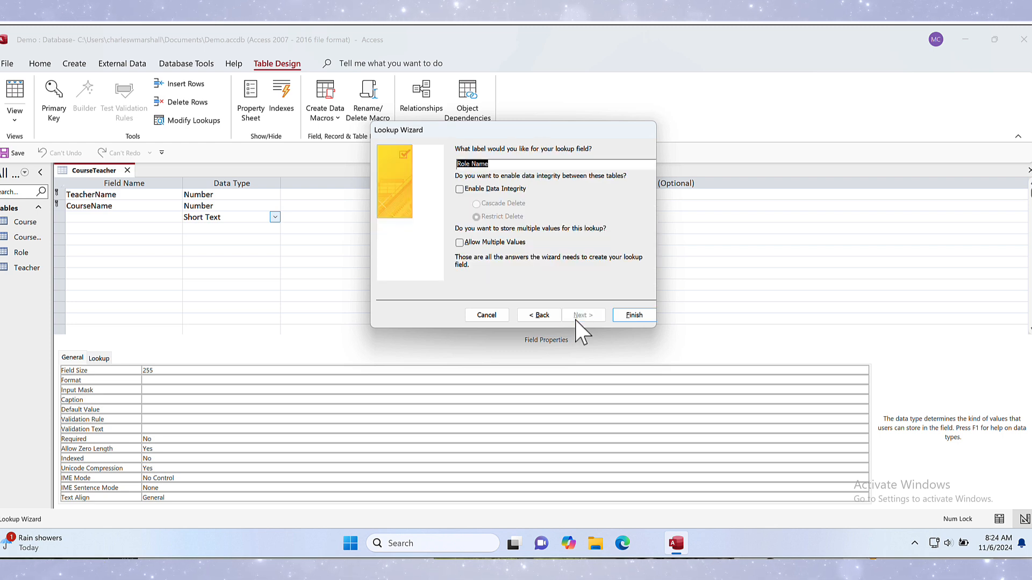
# Finish the Role Name lookup with data integrity enabled and Restrict Delete, save CourseTeacher over the earlier changes and close it.
pyautogui.click(460, 189)
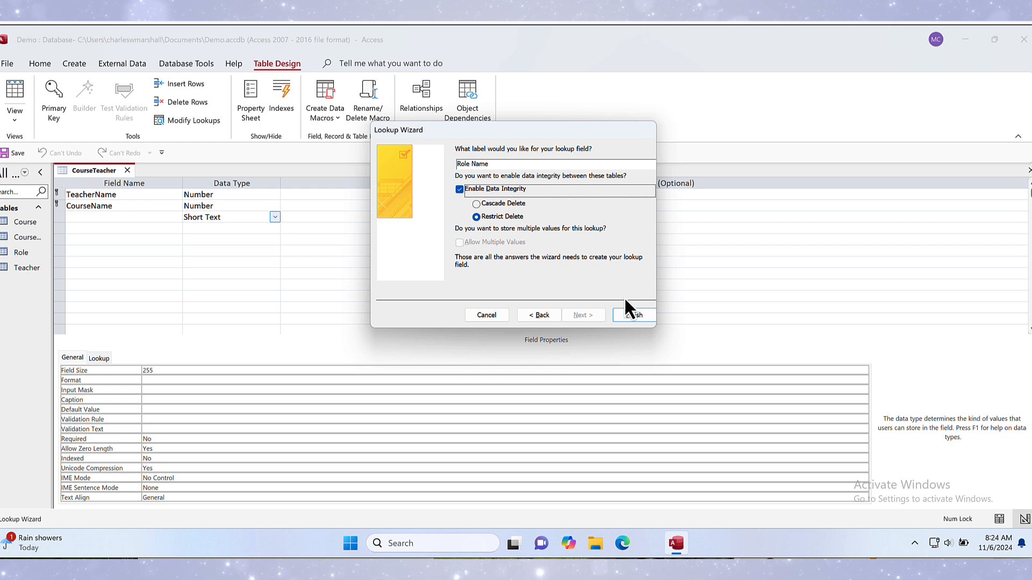
pyautogui.click(630, 314)
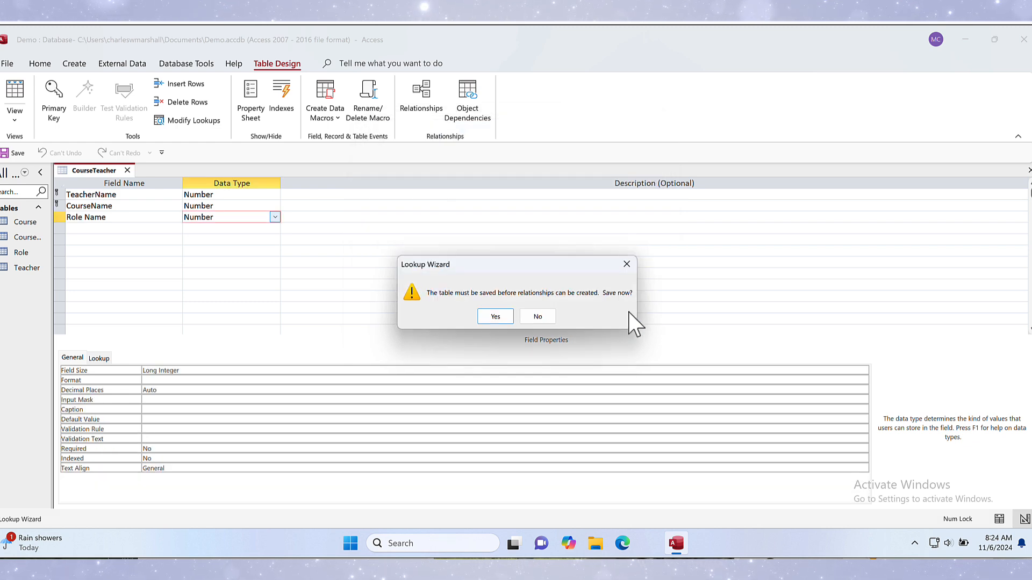
pyautogui.click(499, 322)
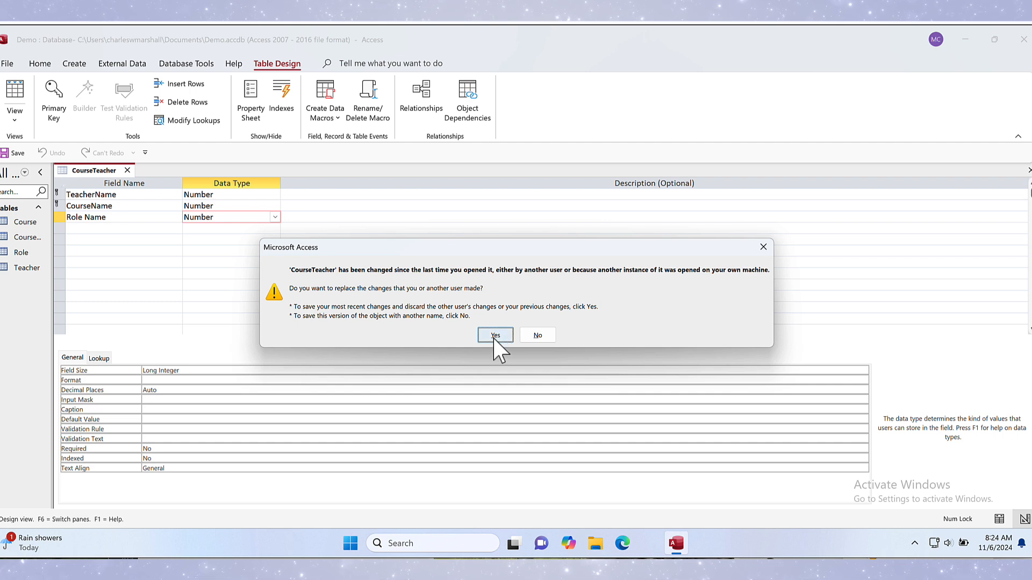
pyautogui.click(495, 335)
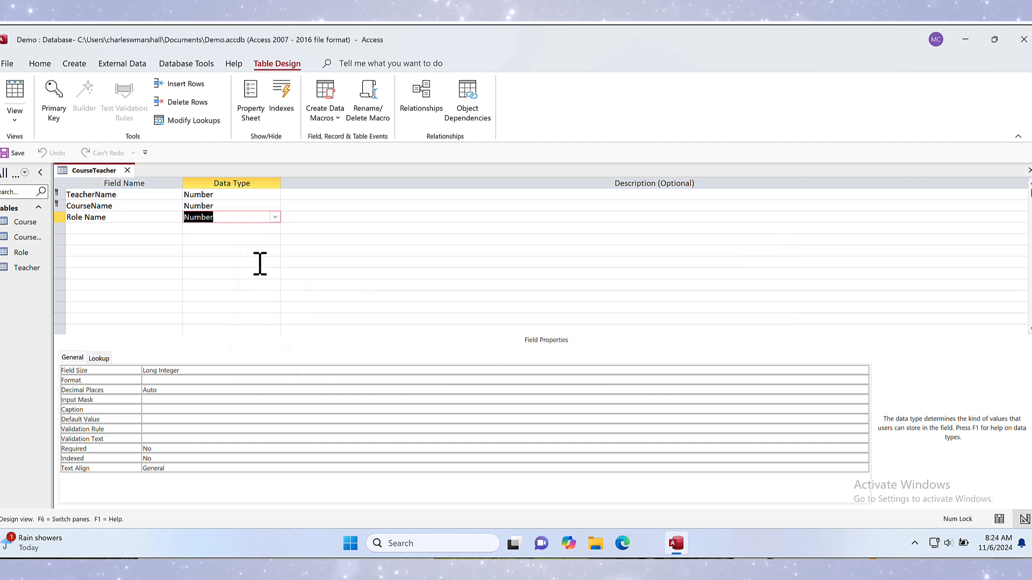
pyautogui.click(128, 171)
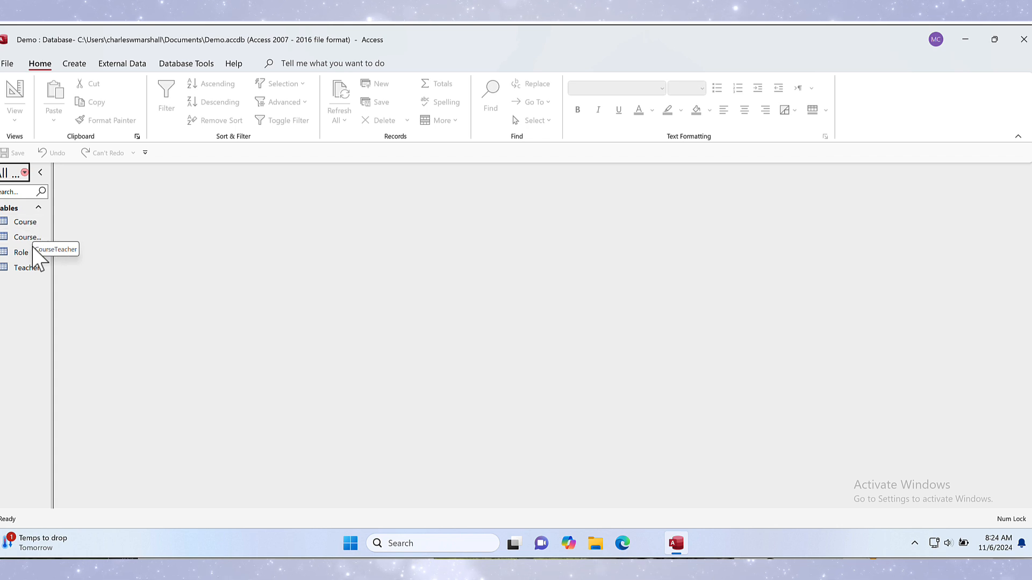
# Open the Teacher table and enter the first teacher's last name and first name in a new record.
pyautogui.doubleClick(36, 267)
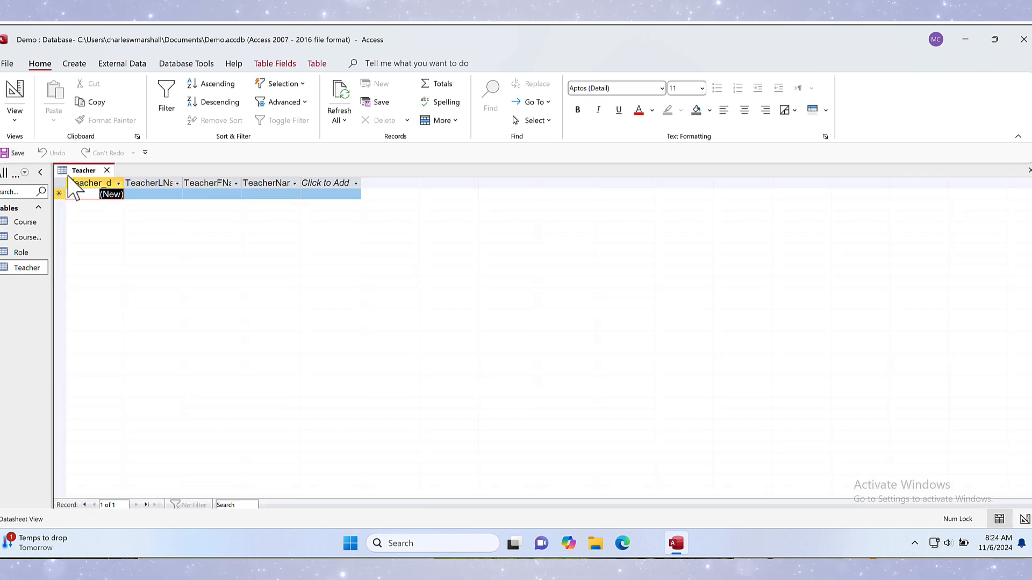
pyautogui.click(152, 195)
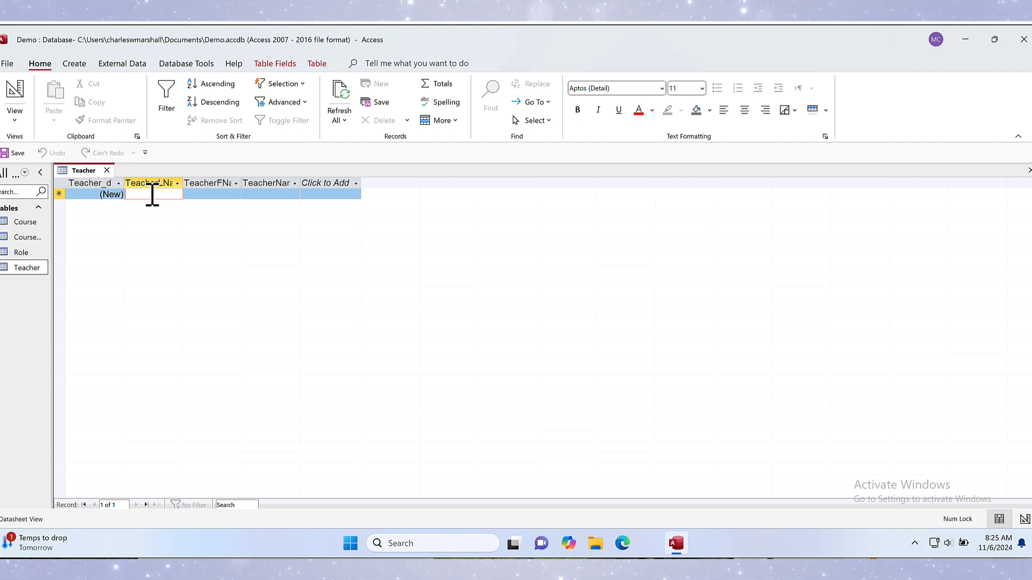
pyautogui.write('Smi')
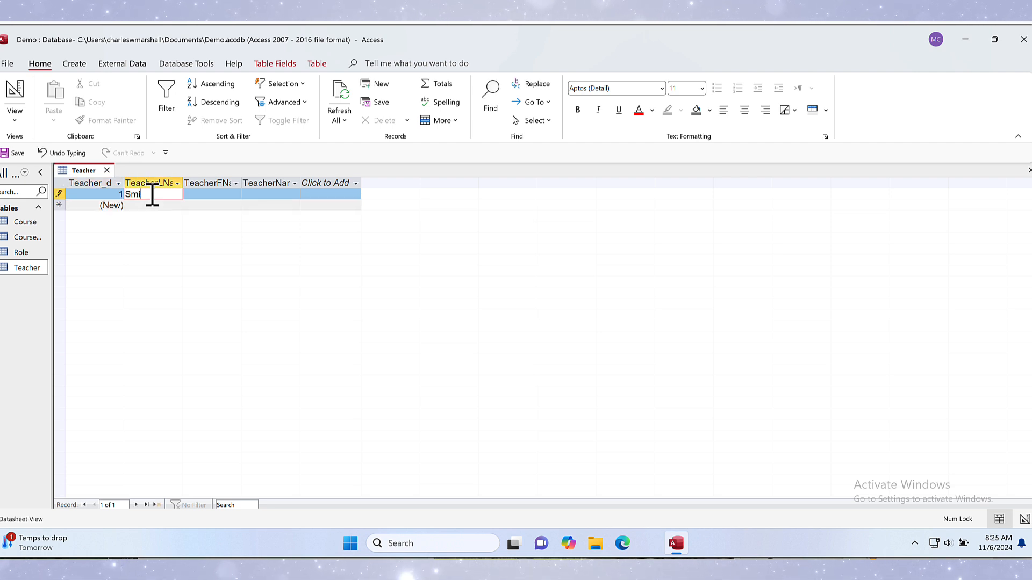
pyautogui.write('th')
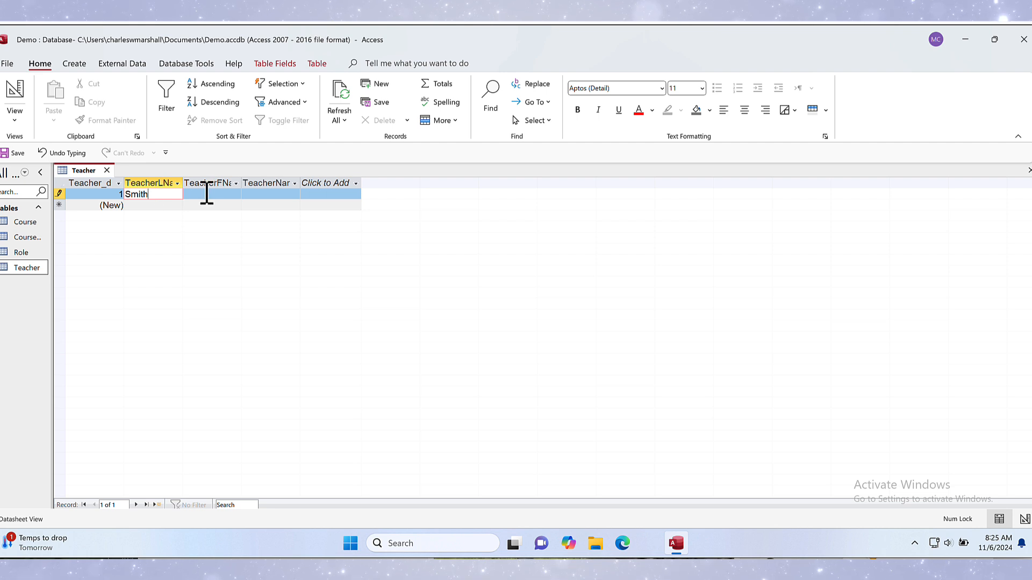
pyautogui.click(237, 194)
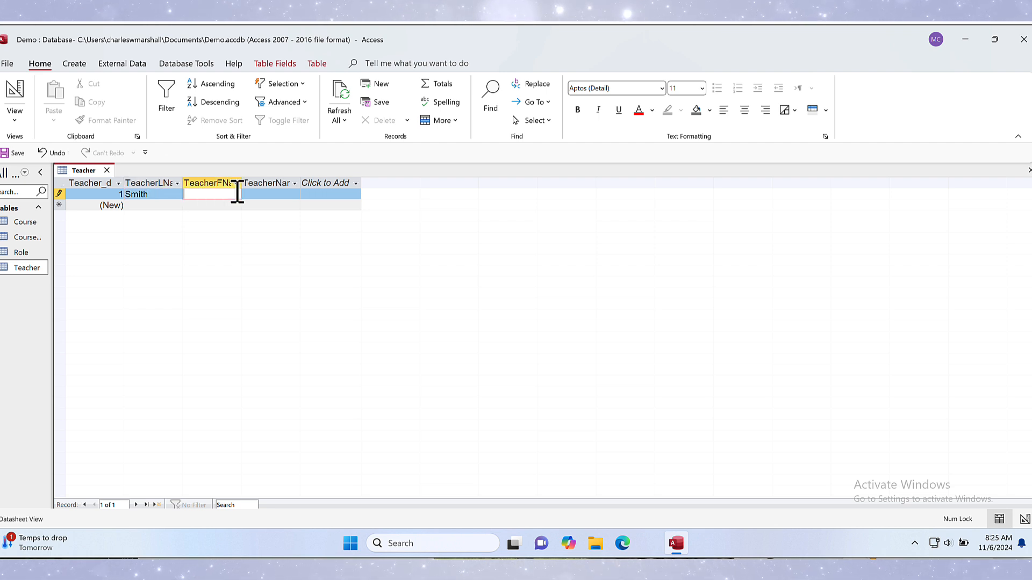
pyautogui.write('Tom')
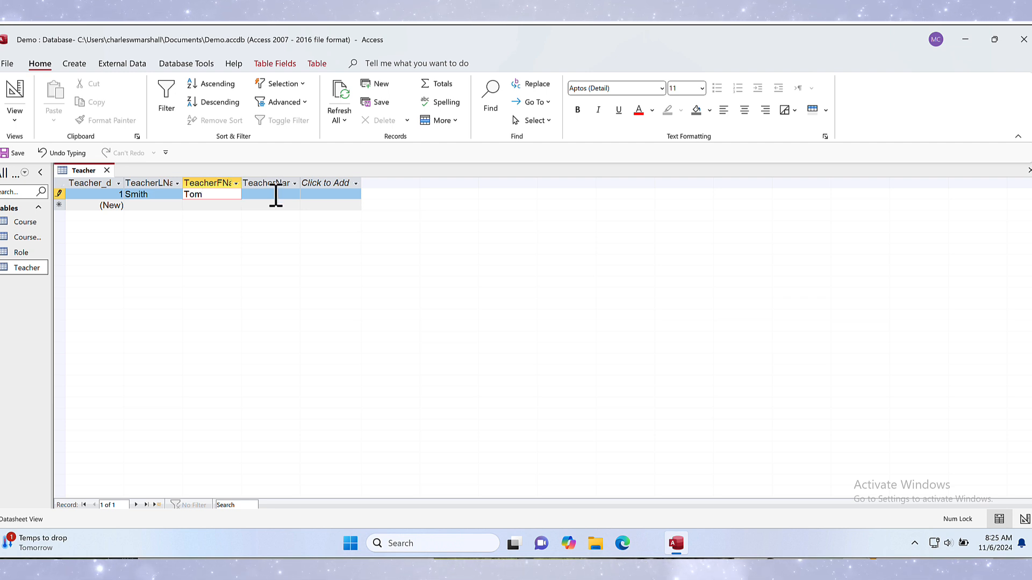
# Add a second record with another teacher's last and first name, and widen the TeacherName column to fit its heading.
pyautogui.click(138, 206)
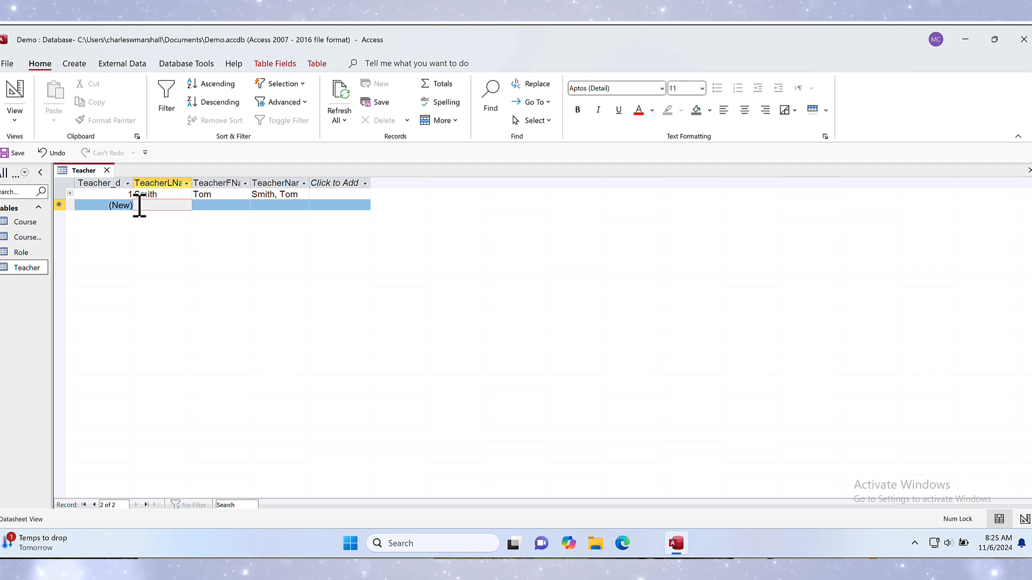
pyautogui.write('Jones')
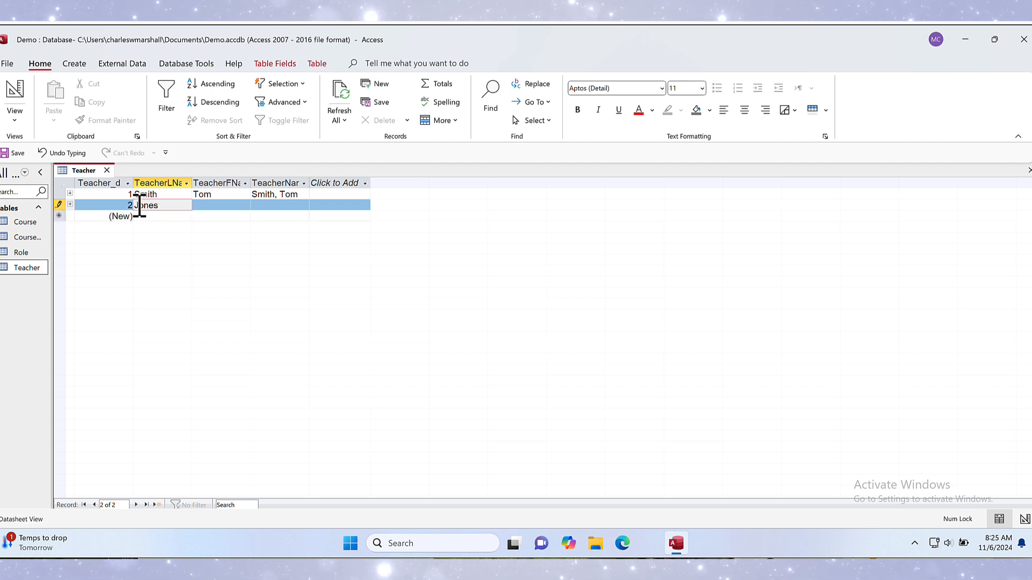
pyautogui.click(202, 204)
pyautogui.write('Bob')
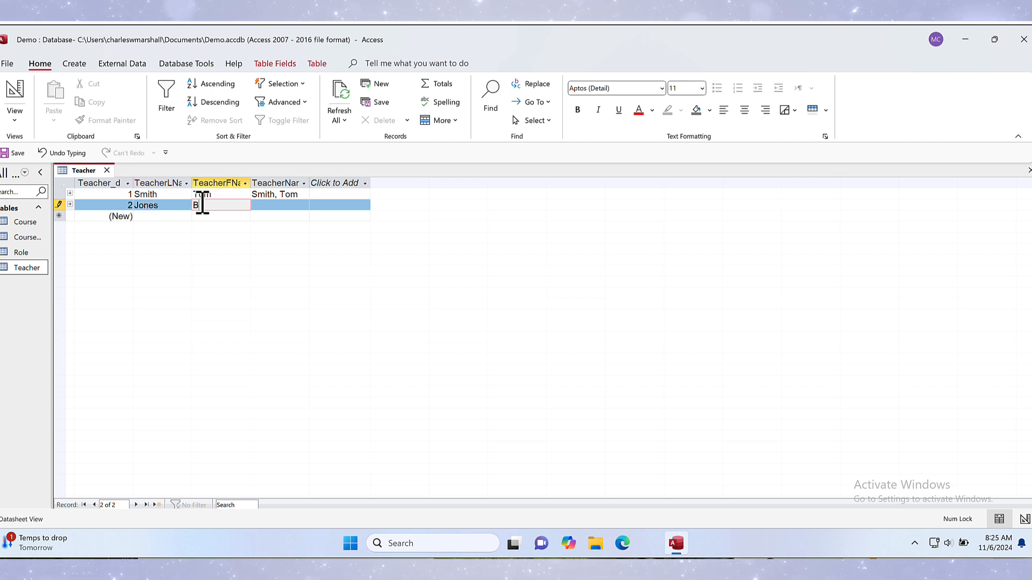
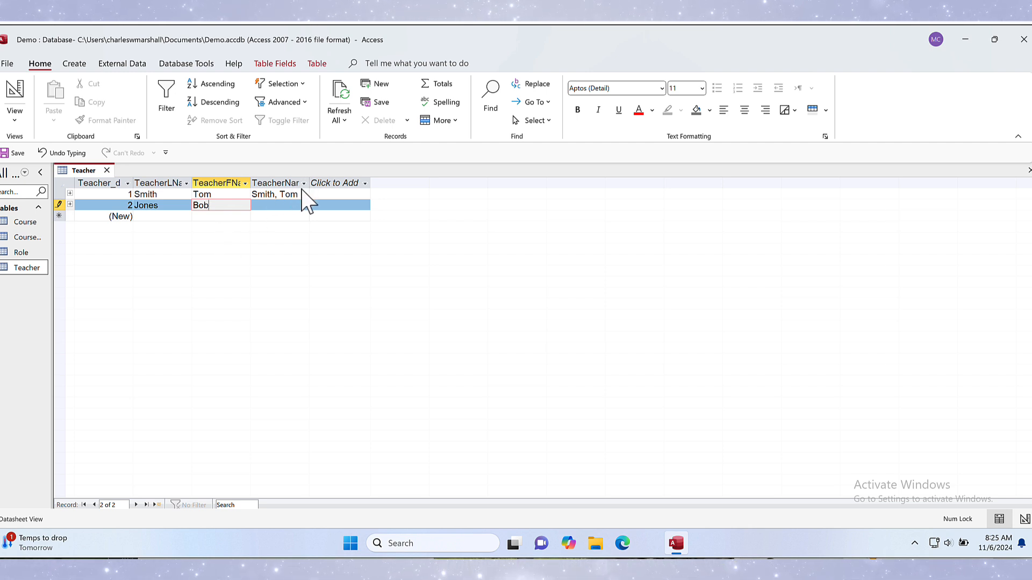
pyautogui.moveTo(309, 184); pyautogui.dragTo(339, 184)
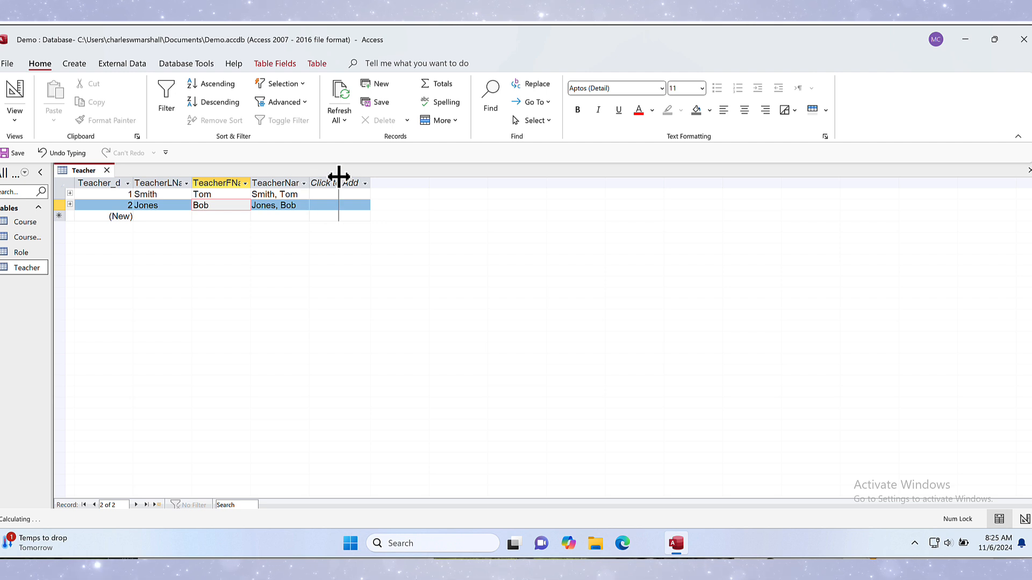
pyautogui.click(340, 182)
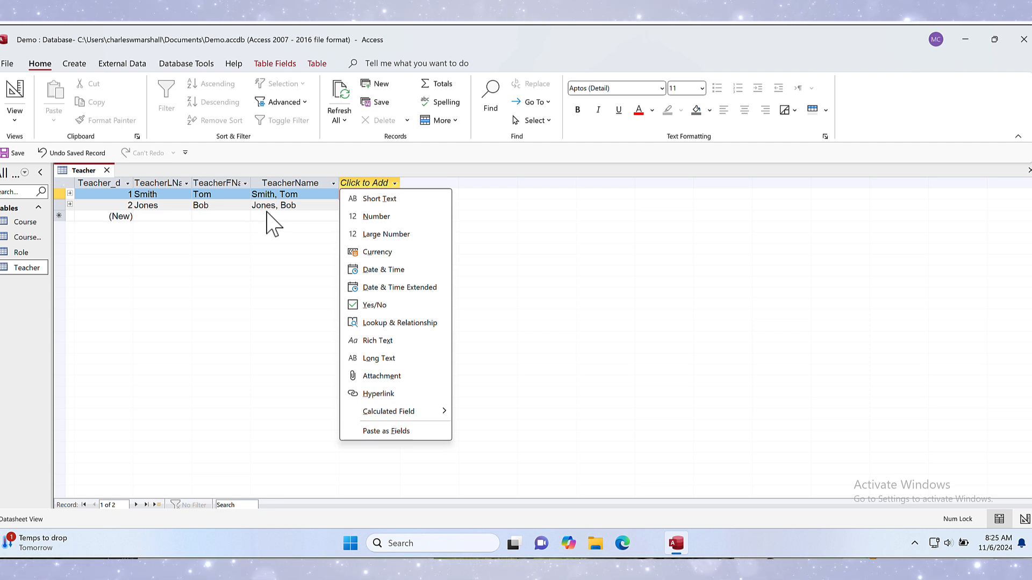
pyautogui.doubleClick(37, 237)
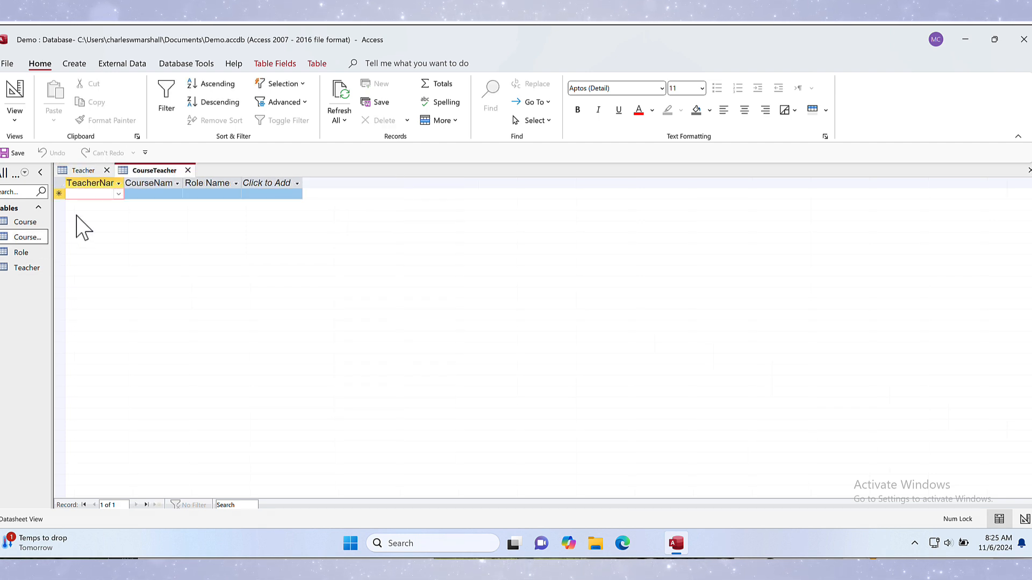
pyautogui.click(172, 187)
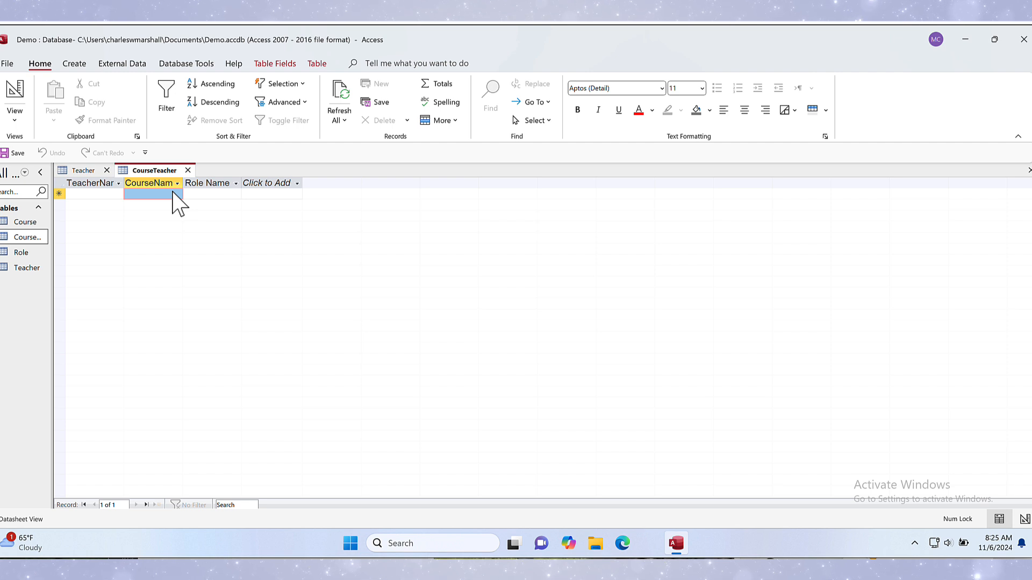
pyautogui.click(173, 193)
pyautogui.write('I')
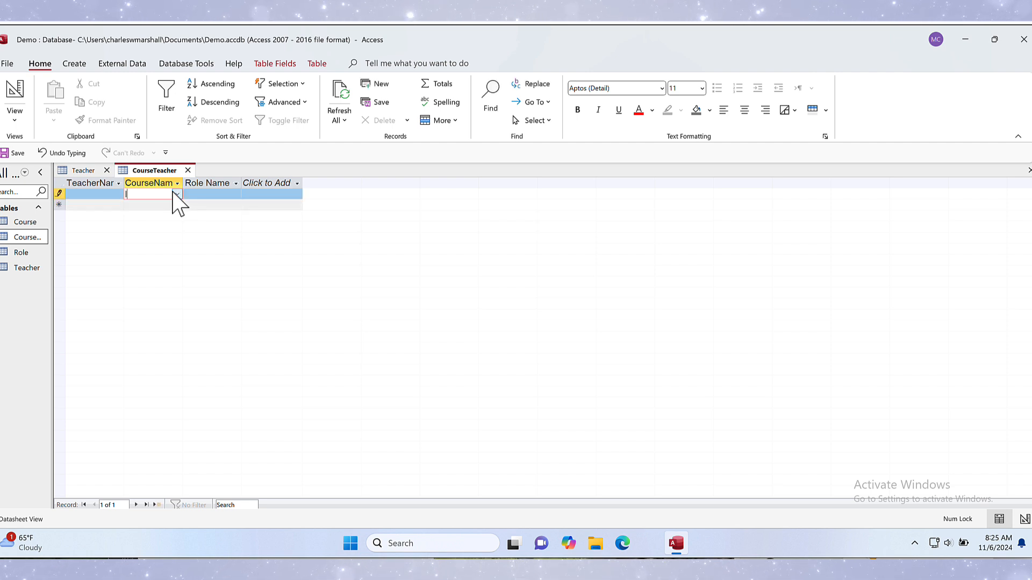
pyautogui.write('T1')
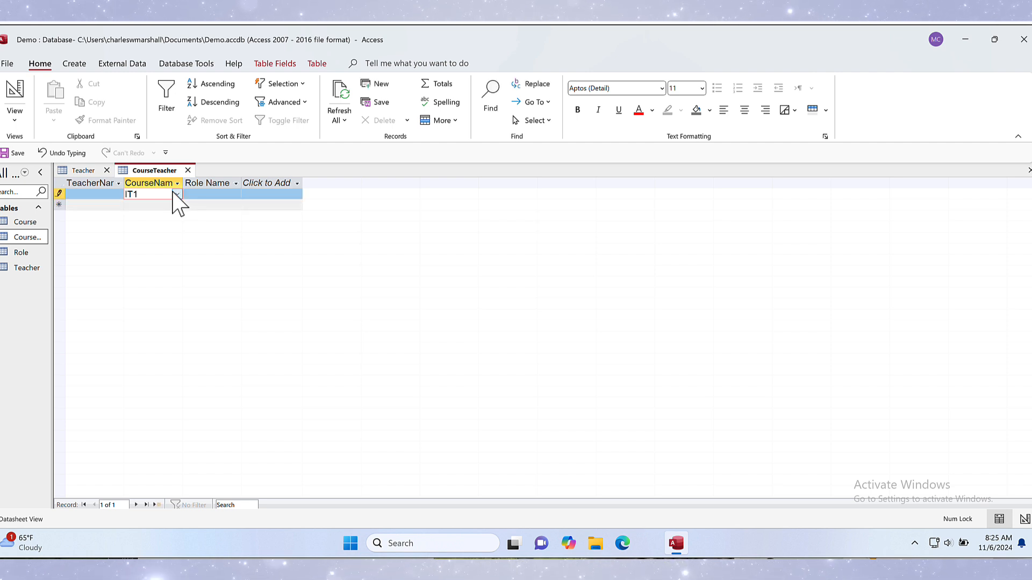
pyautogui.write('70')
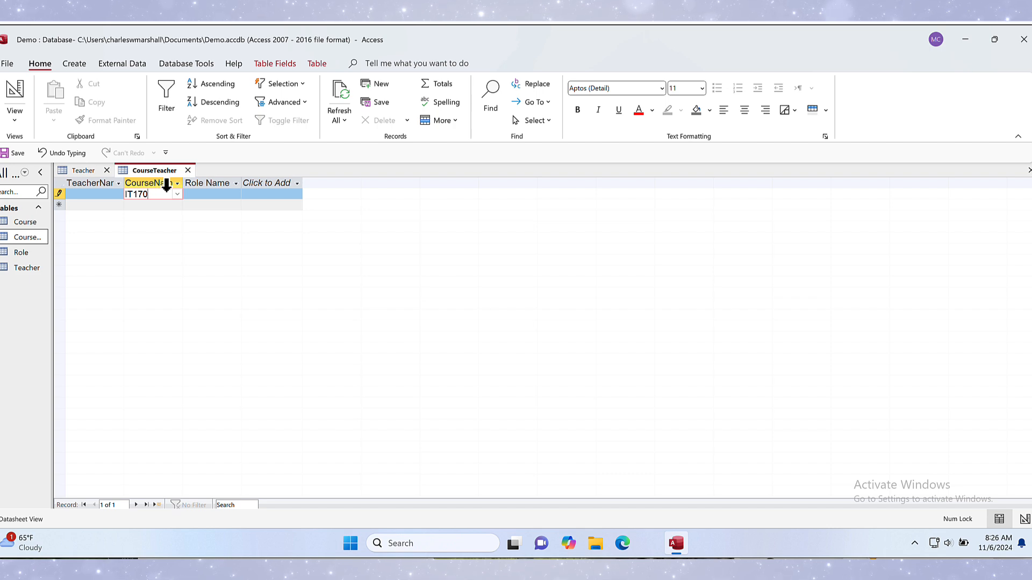
pyautogui.press('Left')
pyautogui.press('Left')
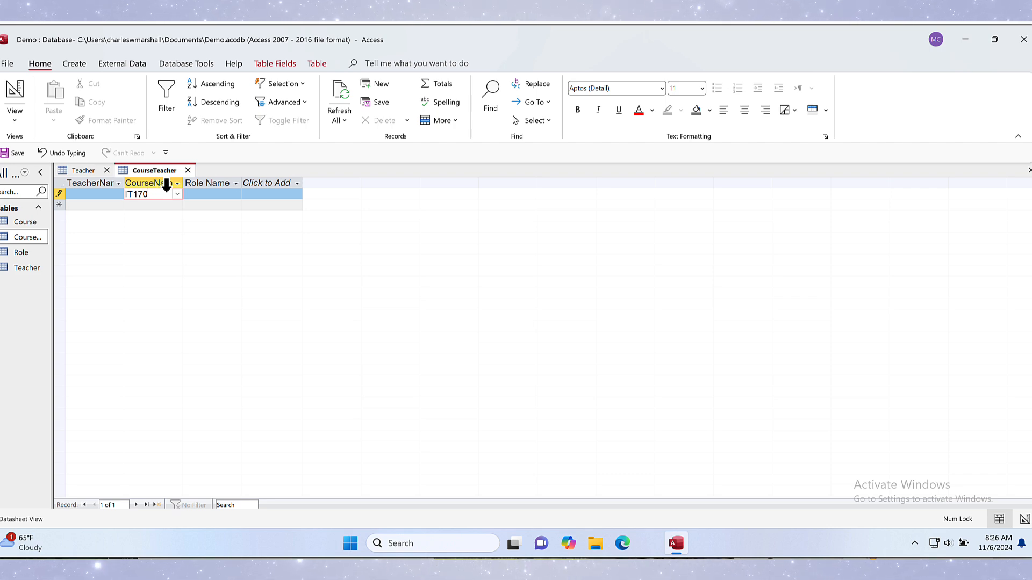
pyautogui.write('C')
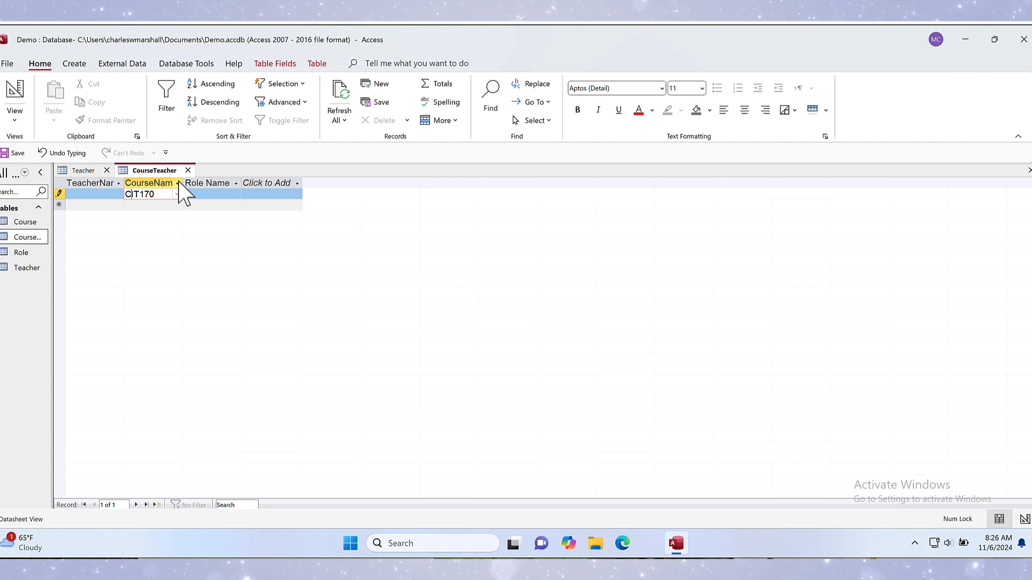
pyautogui.click(189, 170)
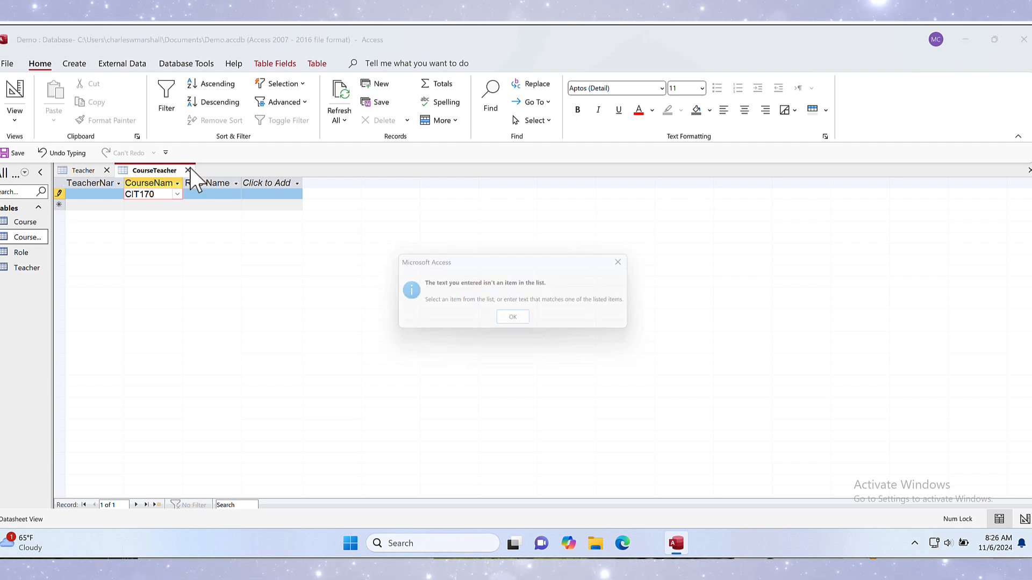
pyautogui.click(516, 322)
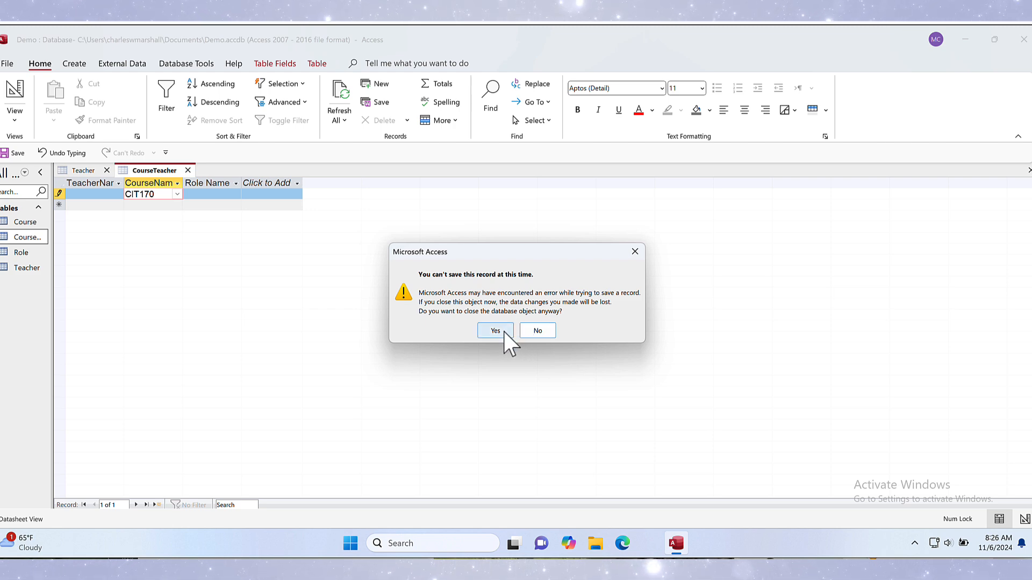
pyautogui.click(503, 331)
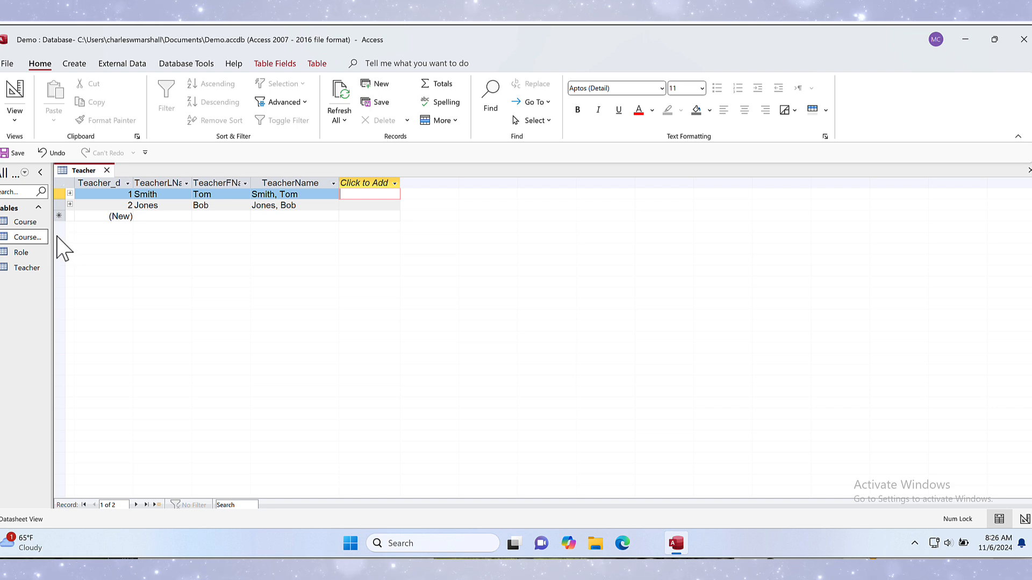
# Widen the list of tables to fit the full names, and enter CIT170 as the first course name in the Course table.
pyautogui.moveTo(64, 238); pyautogui.dragTo(83, 237)
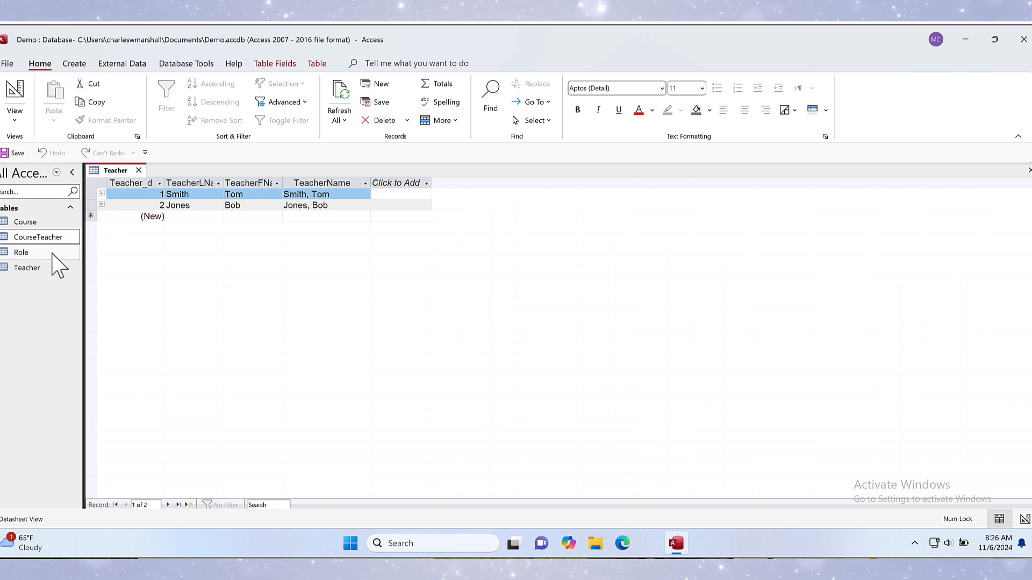
pyautogui.doubleClick(35, 223)
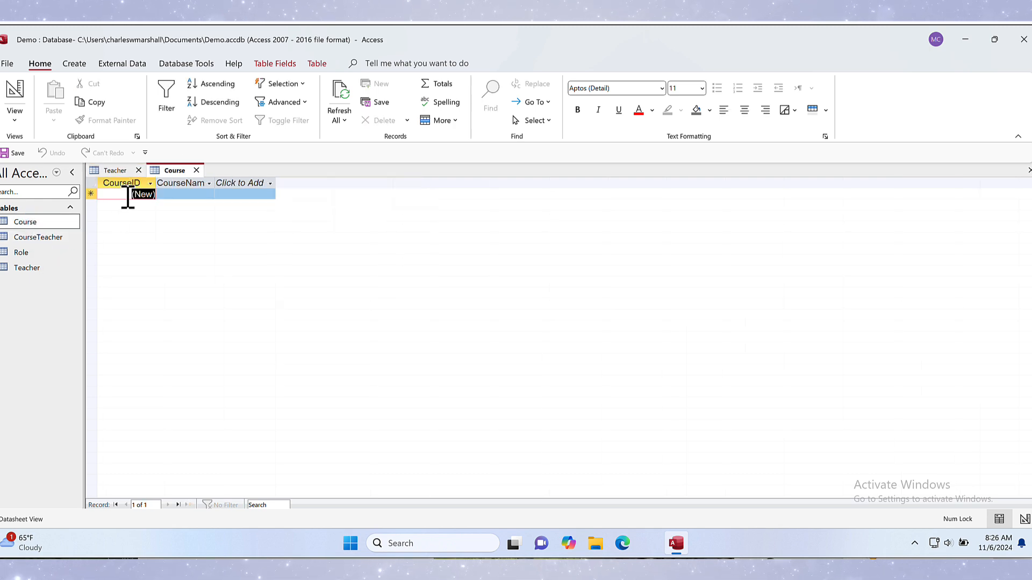
pyautogui.click(168, 195)
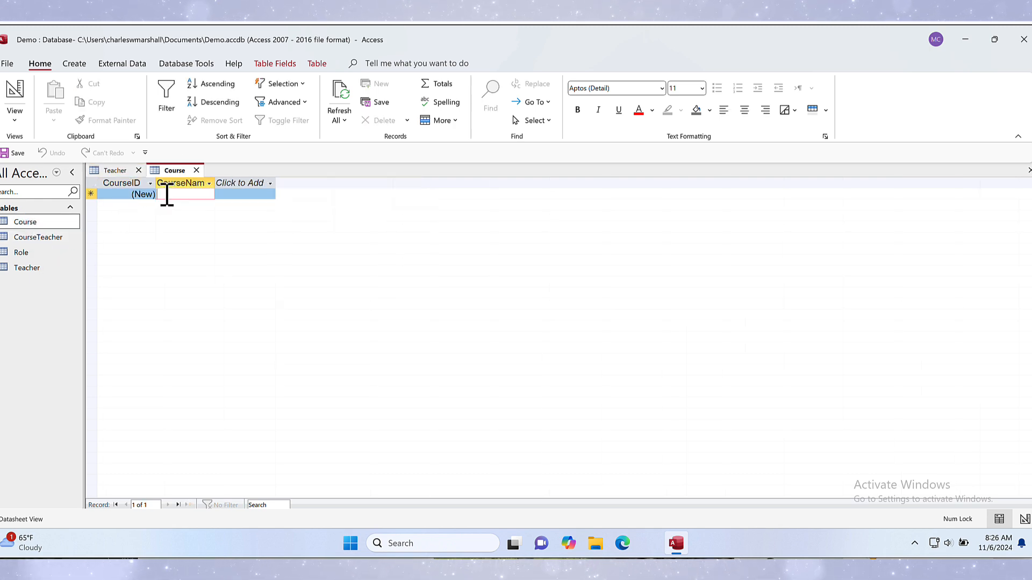
pyautogui.write('C')
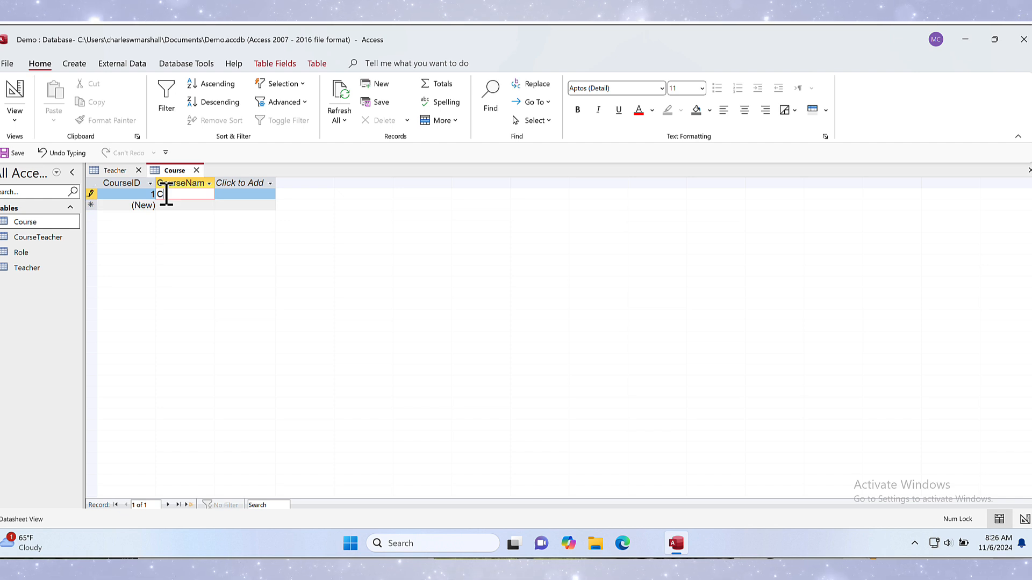
pyautogui.write('IT1')
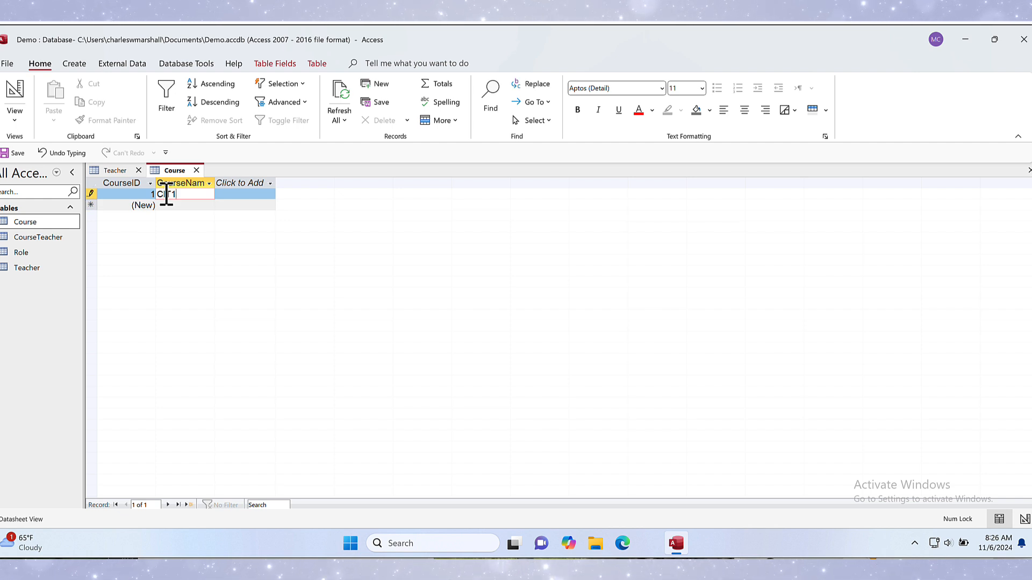
pyautogui.write('70')
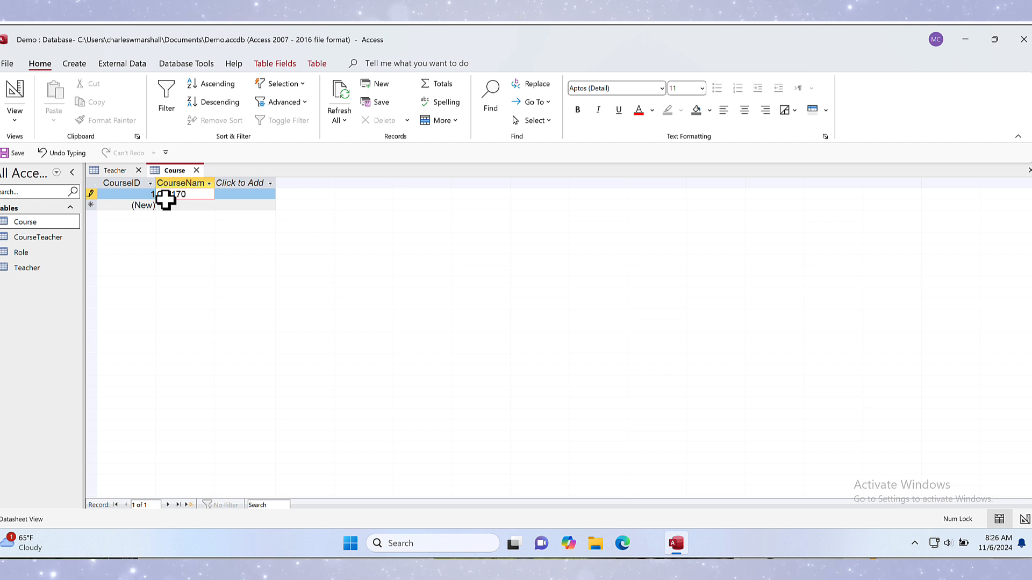
# Add a second record to the Course table with the course name CIT253.
pyautogui.click(166, 205)
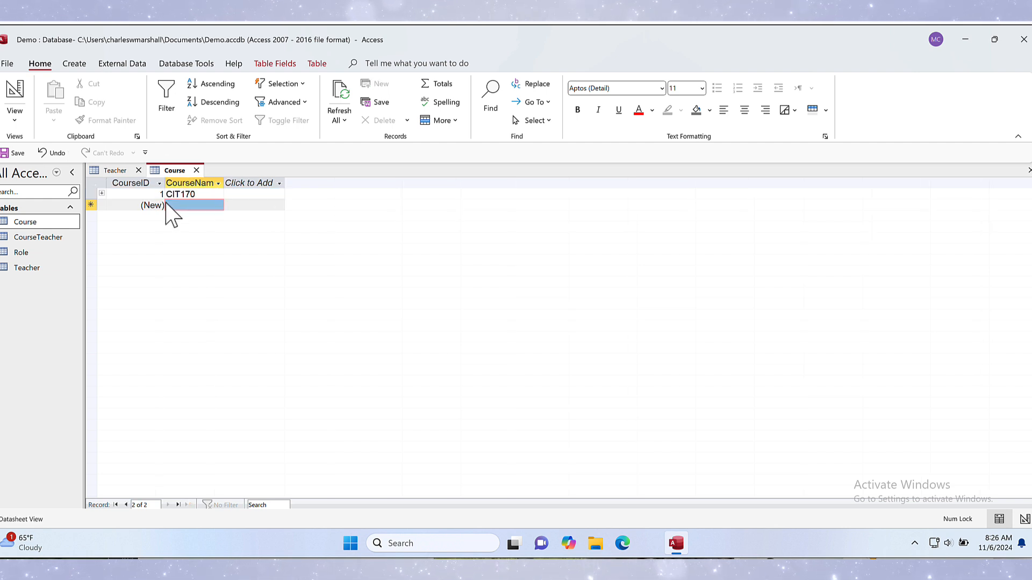
pyautogui.write('C')
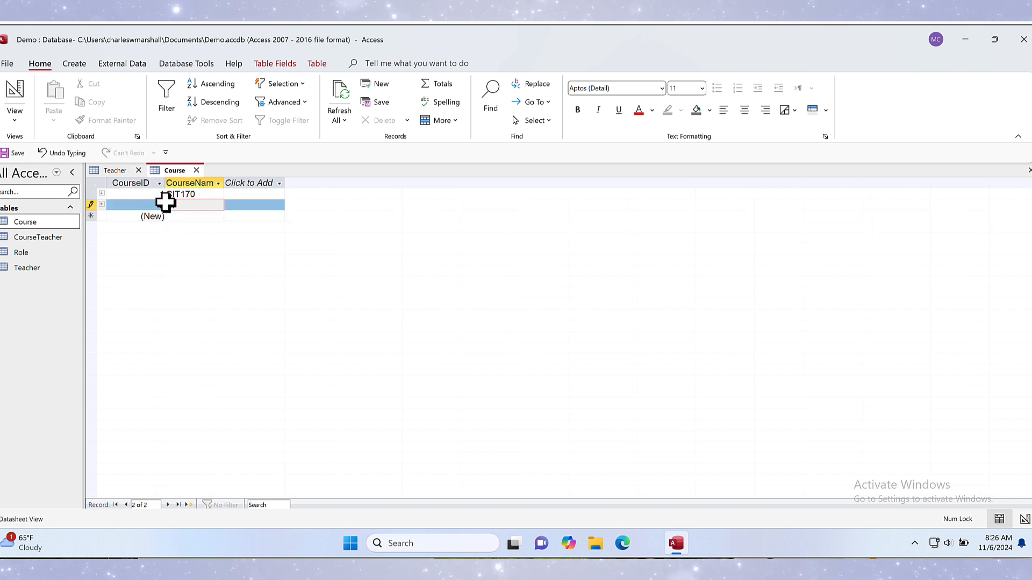
pyautogui.write('IT253')
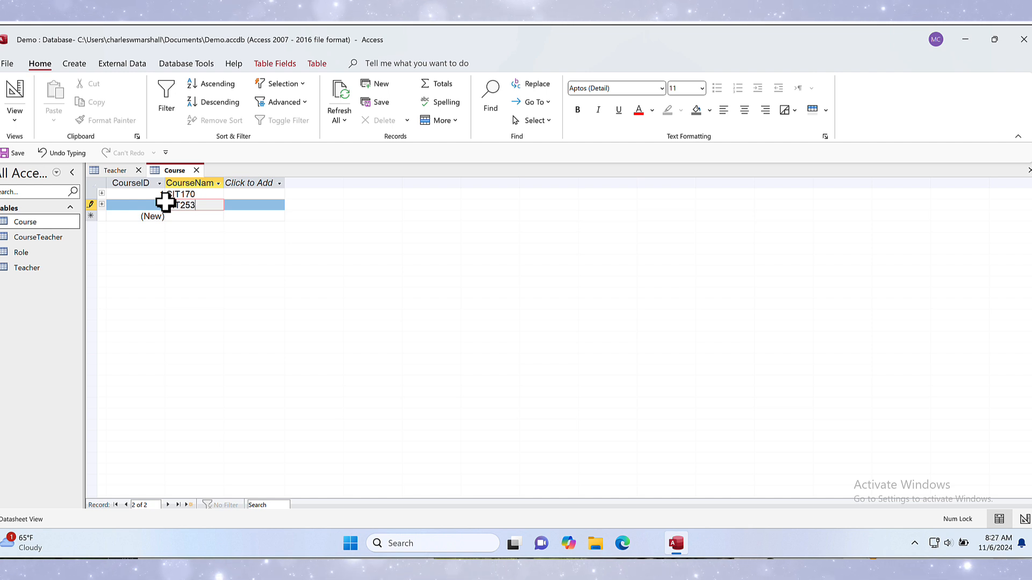
pyautogui.press('alt')
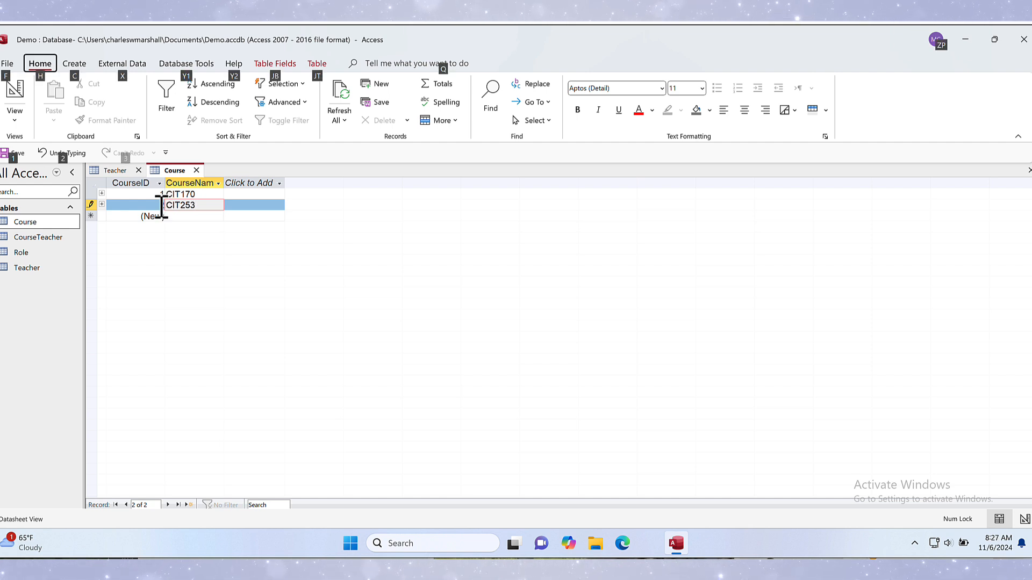
# Open the Role table and enter Lead as the role name of the first record.
pyautogui.doubleClick(34, 253)
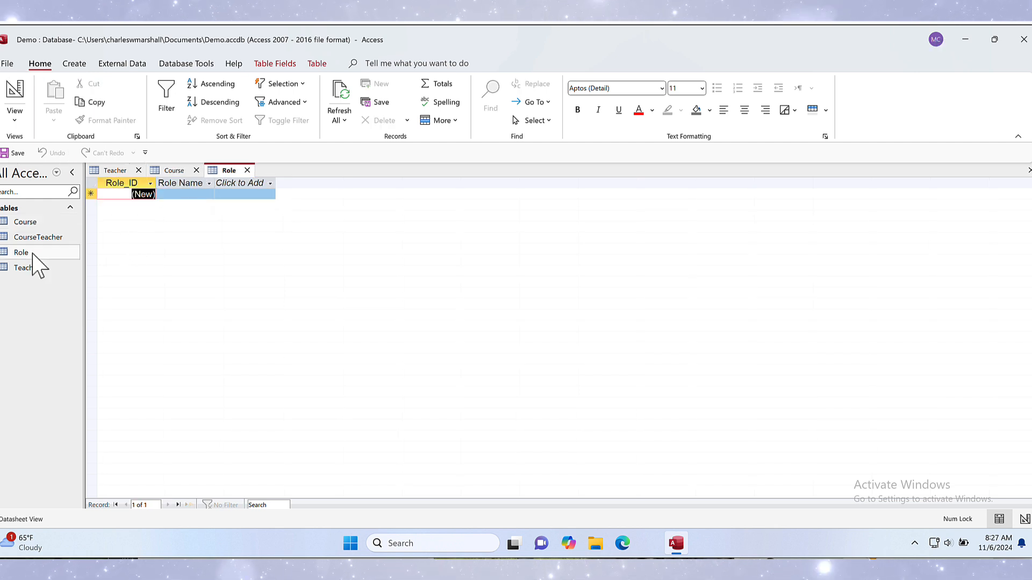
pyautogui.click(180, 195)
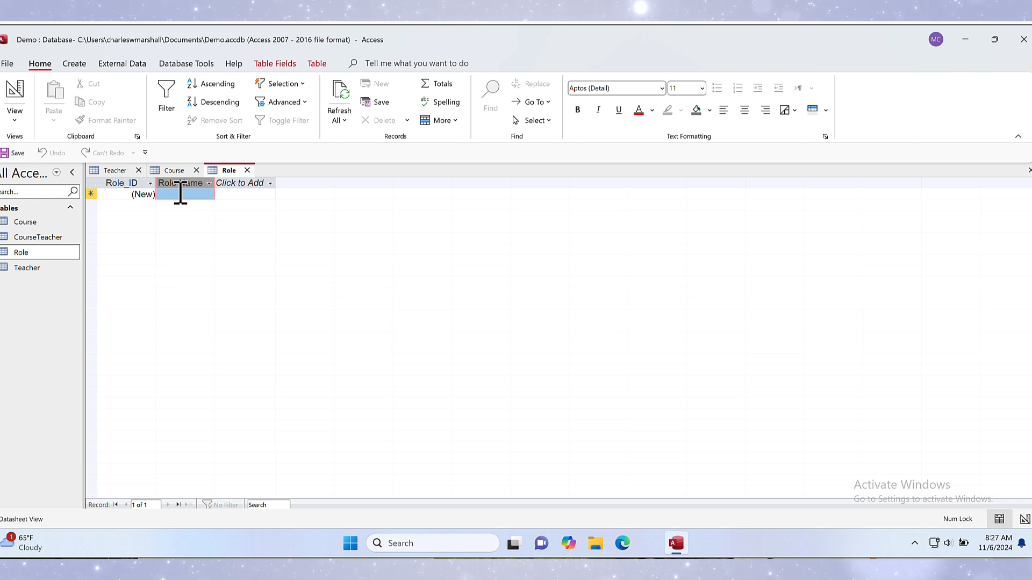
pyautogui.click(180, 193)
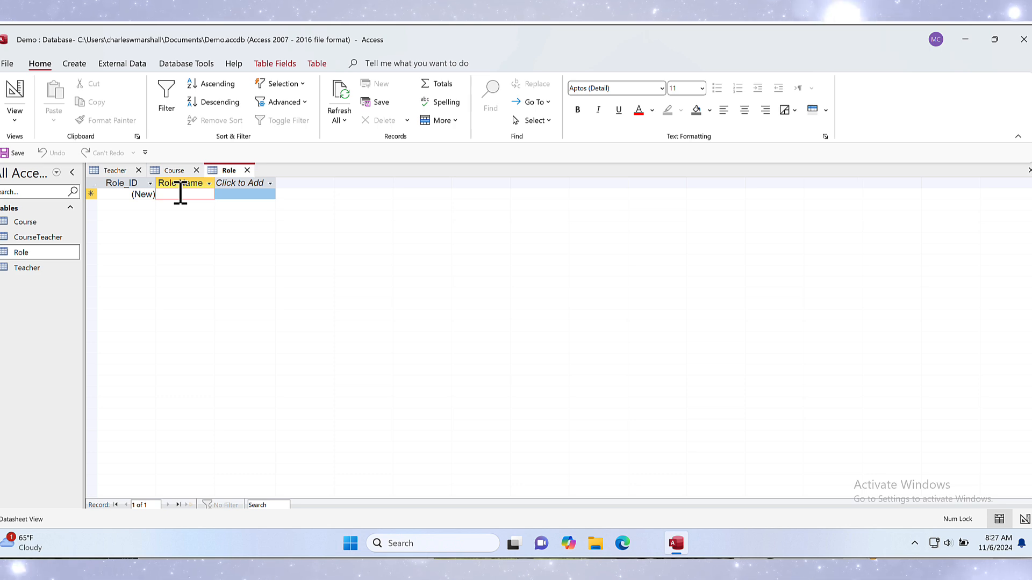
pyautogui.write('Lea')
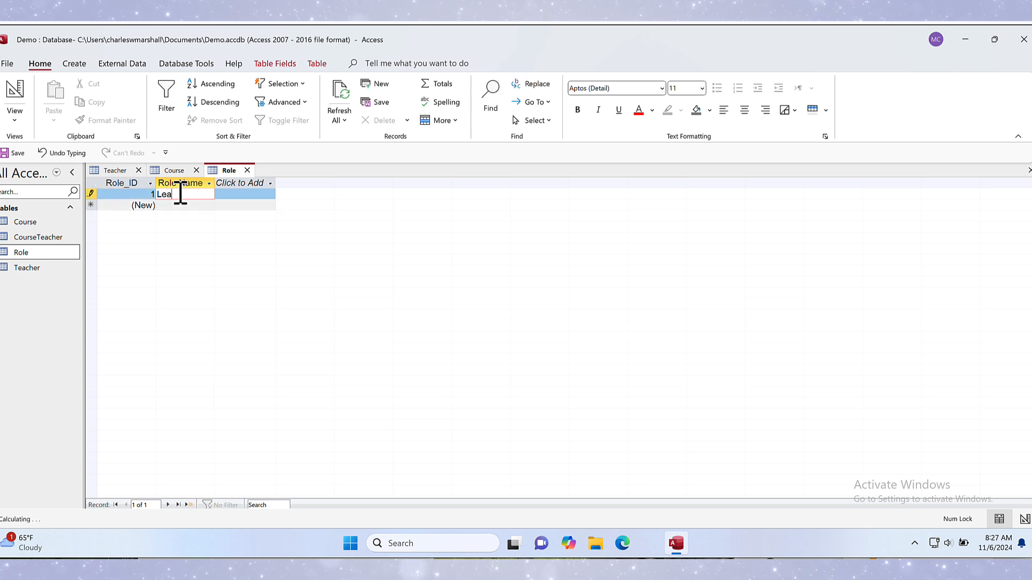
pyautogui.write('d')
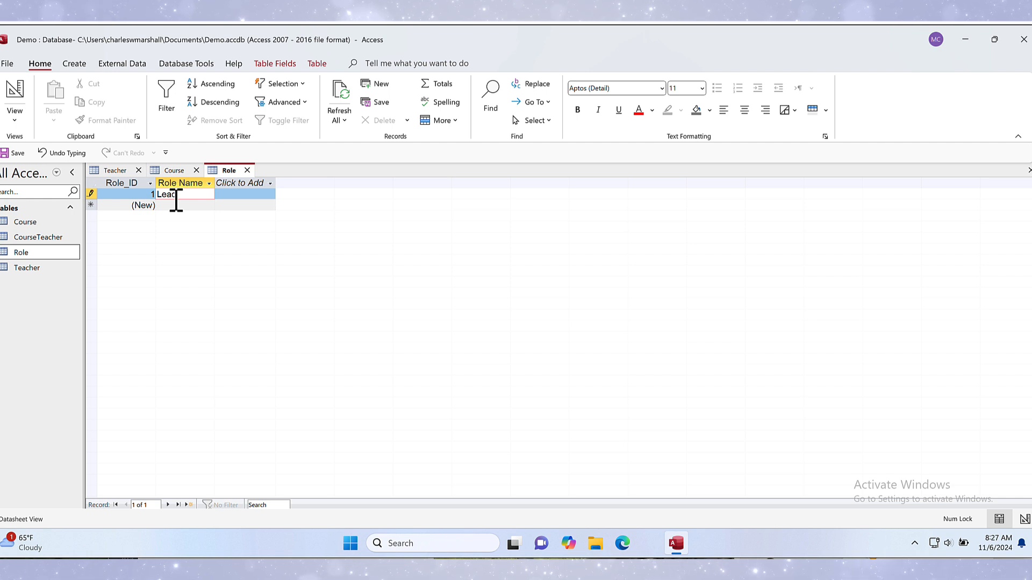
# Add the role names Proctor and Student as two more records in the Role table and save.
pyautogui.click(172, 205)
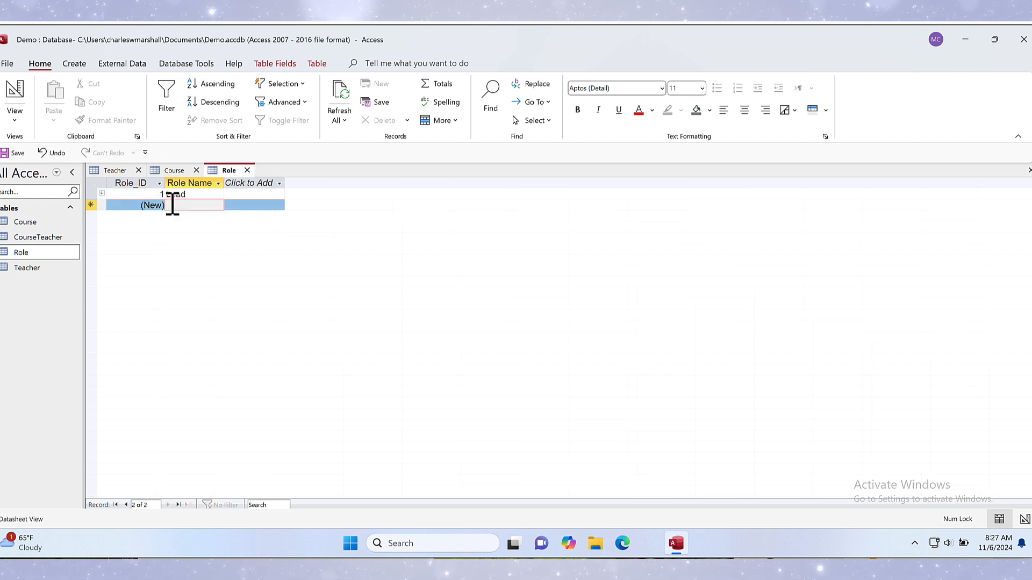
pyautogui.write('P')
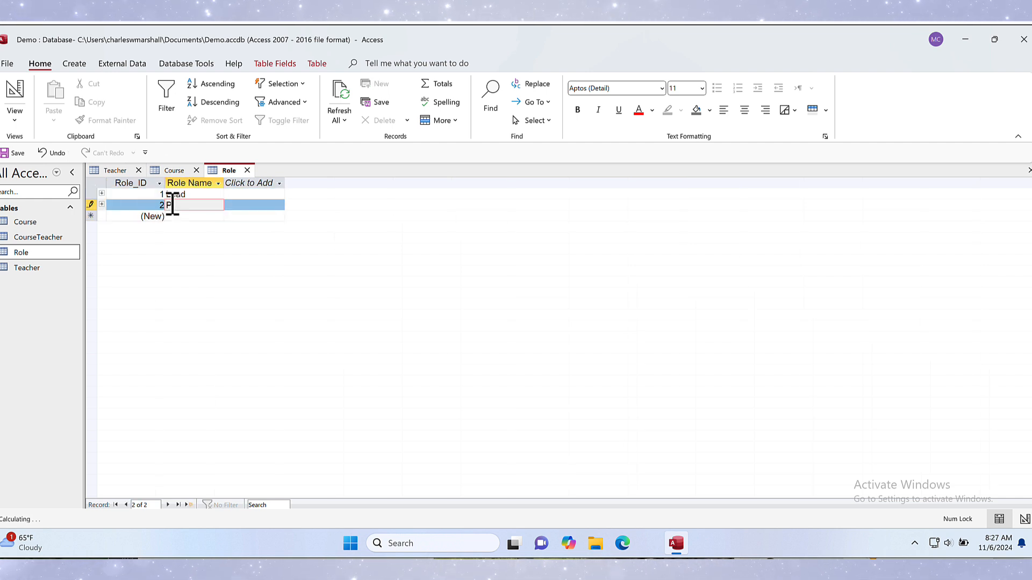
pyautogui.write('roctor')
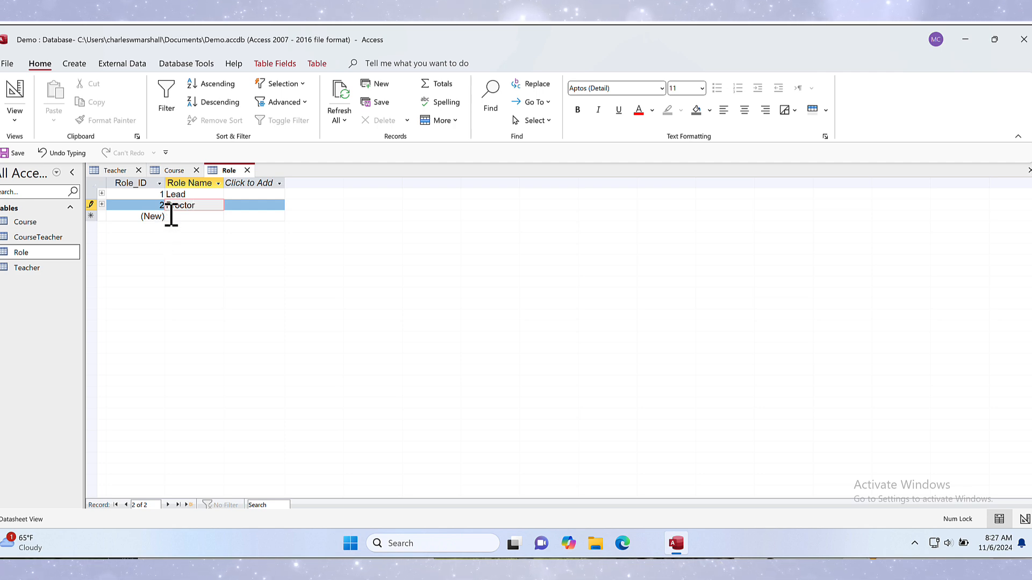
pyautogui.click(171, 216)
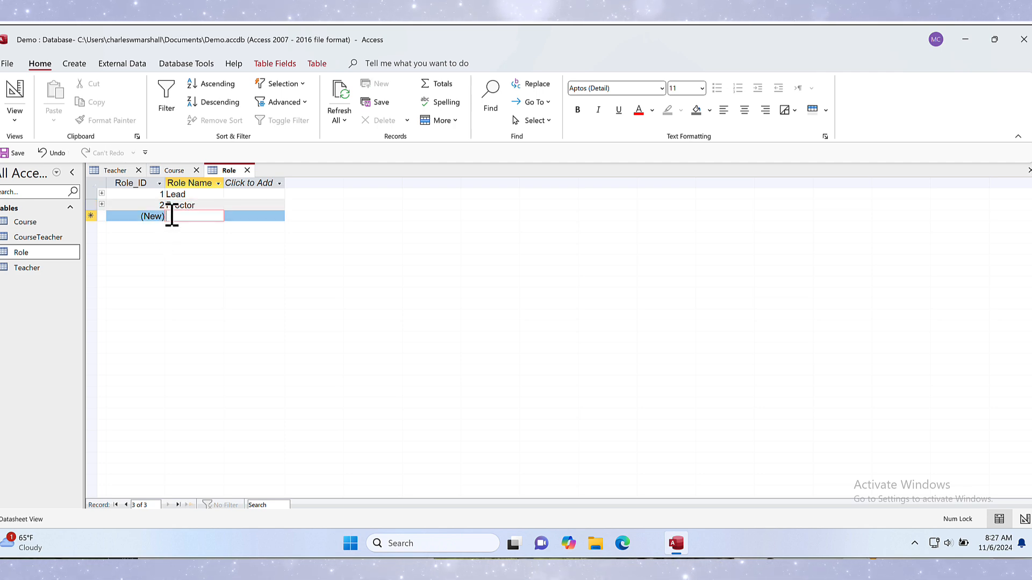
pyautogui.write('Student')
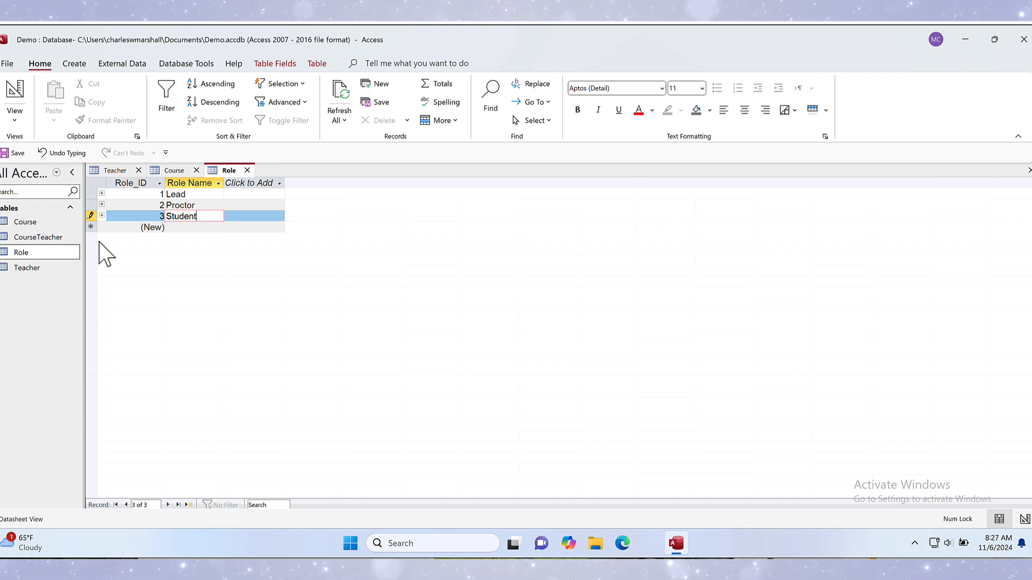
pyautogui.hotkey('ctrl', 's')
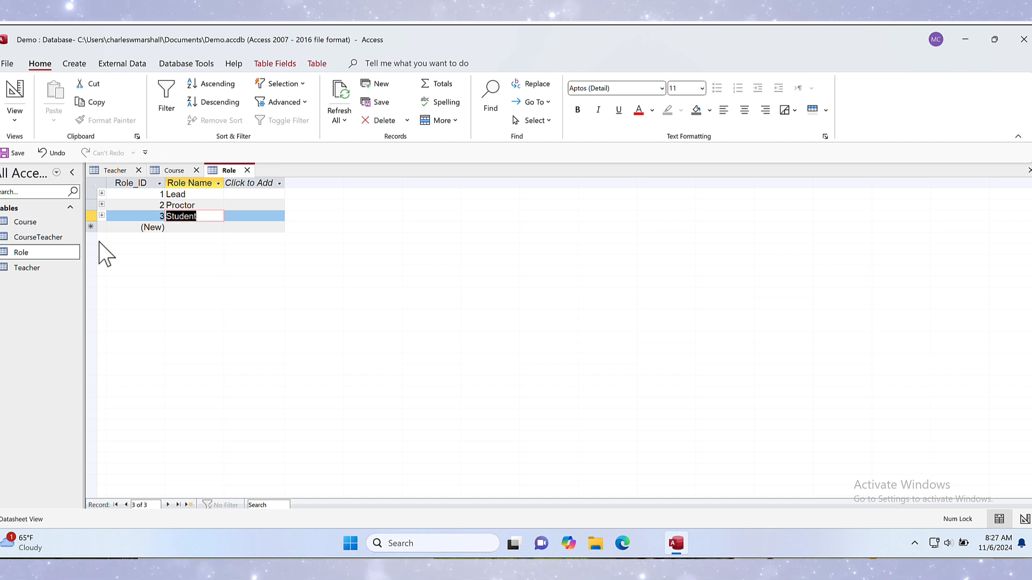
# Open the CourseTeacher table and fill its first record with the first listed teacher, course CIT170 and role Lead.
pyautogui.click(13, 236)
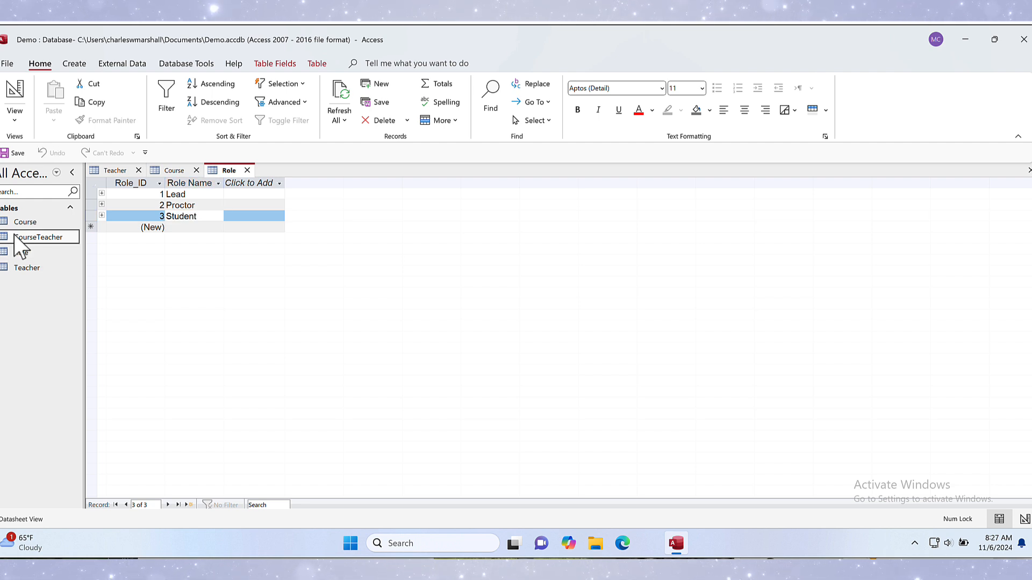
pyautogui.doubleClick(15, 239)
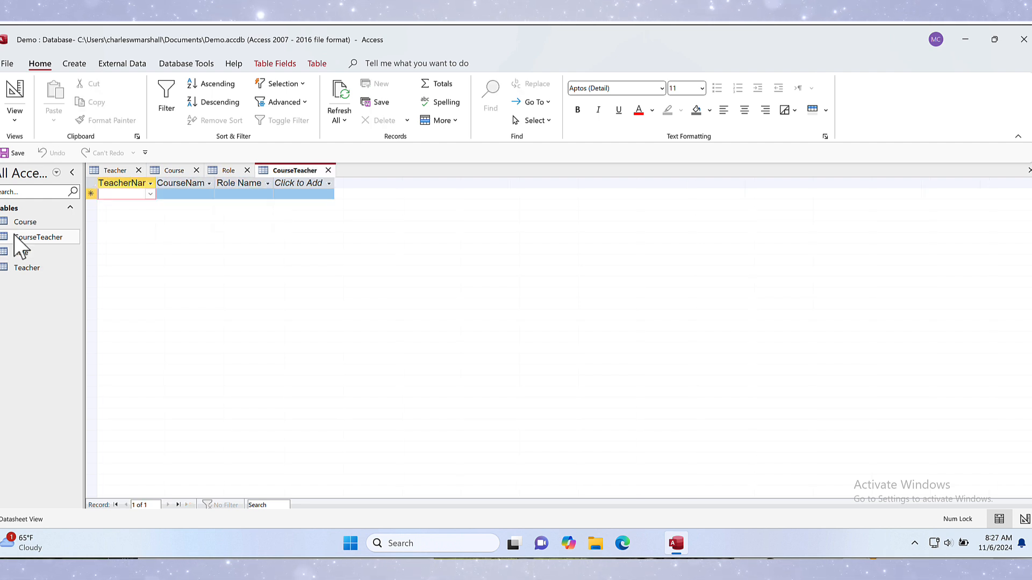
pyautogui.click(151, 195)
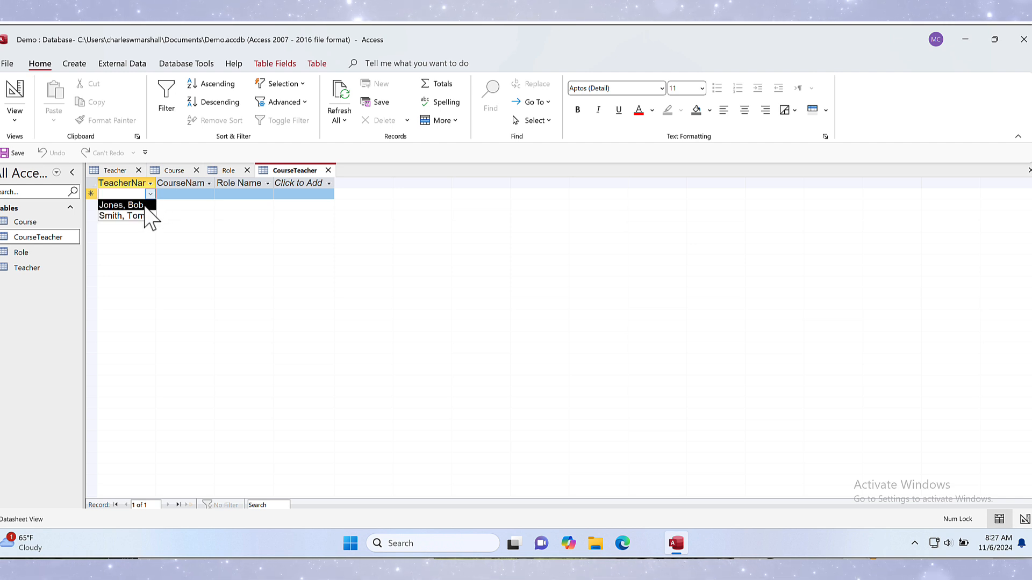
pyautogui.click(144, 206)
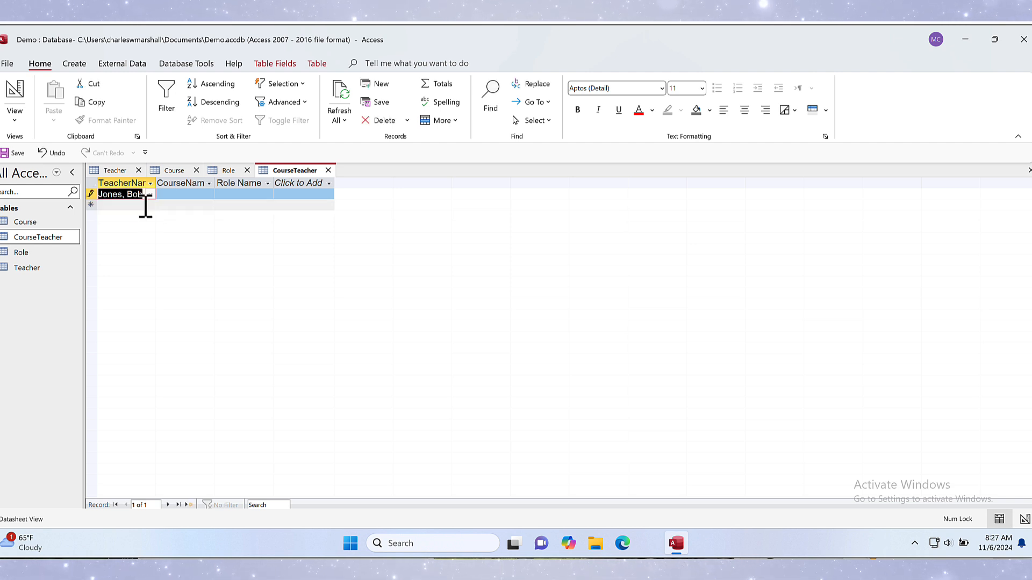
pyautogui.click(209, 194)
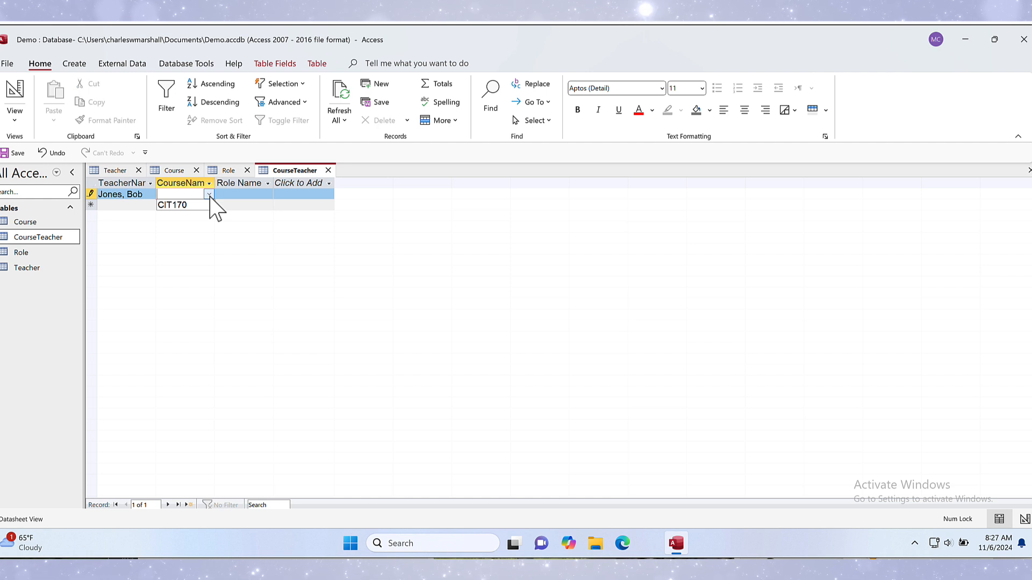
pyautogui.click(206, 218)
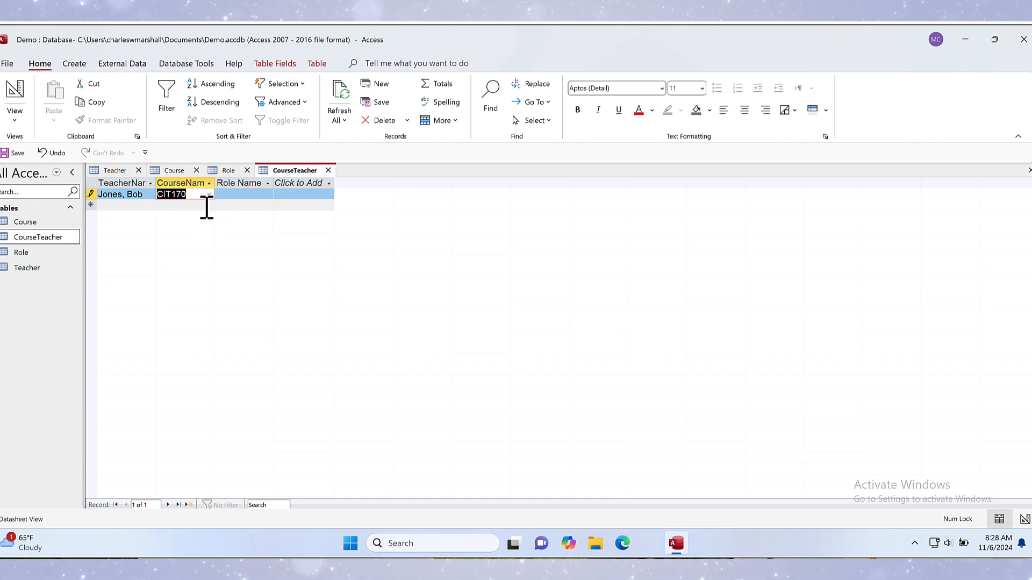
pyautogui.click(263, 196)
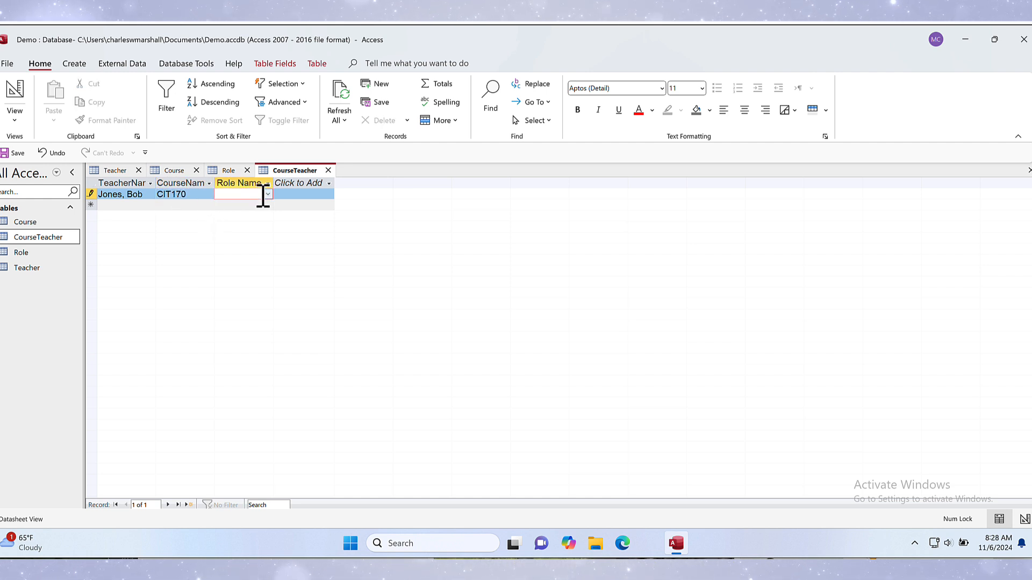
pyautogui.click(267, 194)
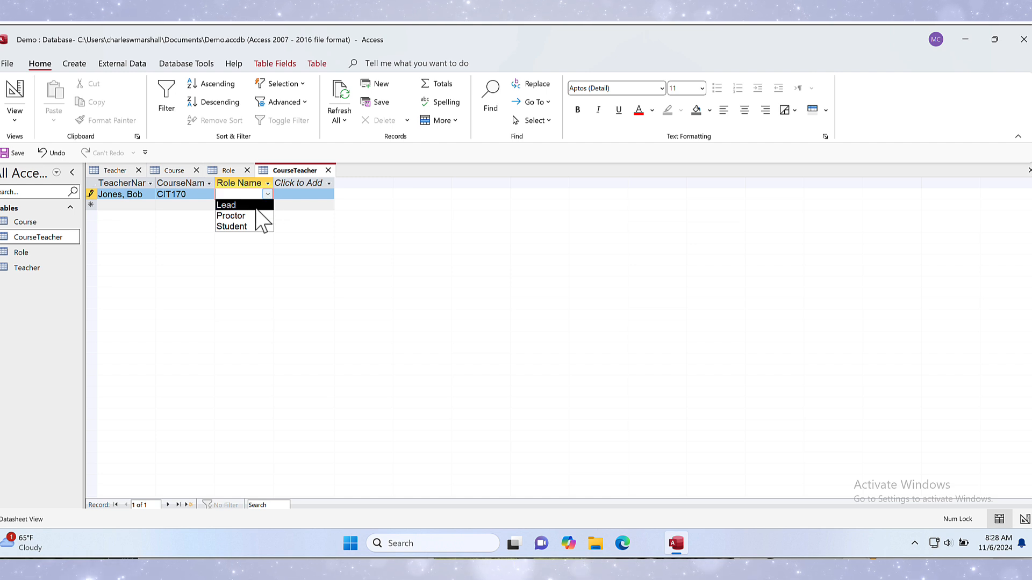
pyautogui.click(257, 208)
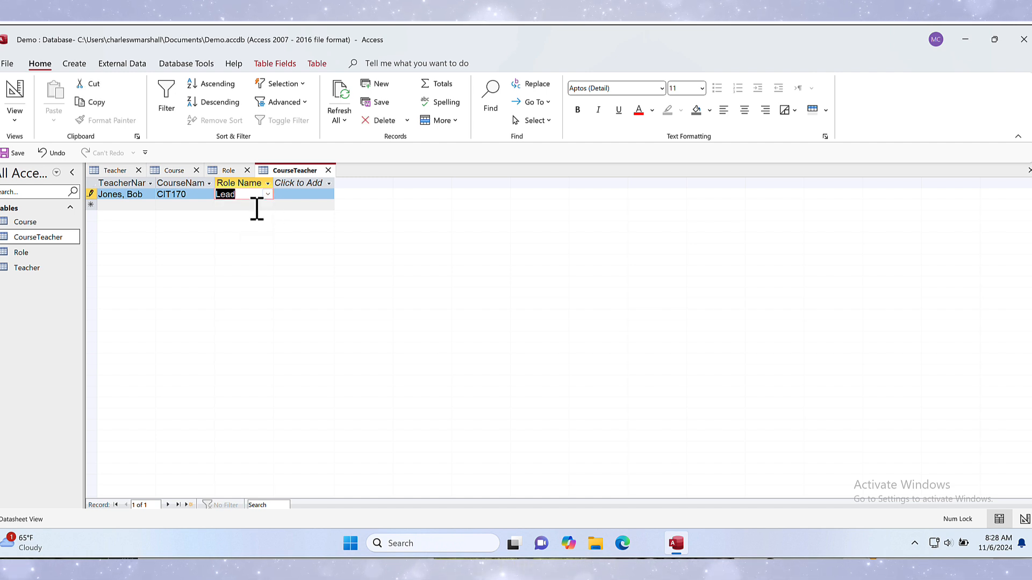
# Add a second CourseTeacher record with the second listed teacher, course CIT170 and role Proctor.
pyautogui.click(149, 205)
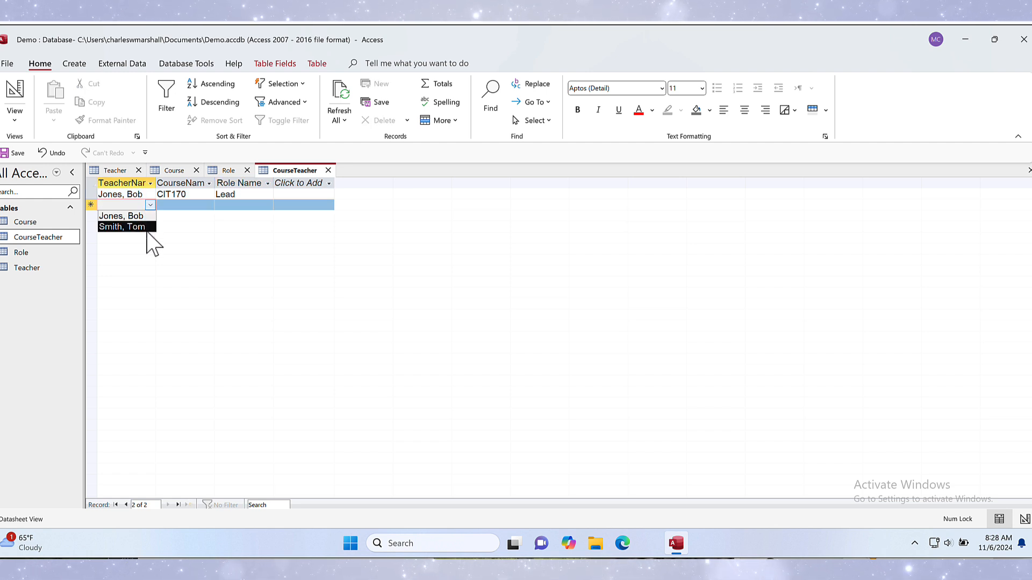
pyautogui.click(147, 231)
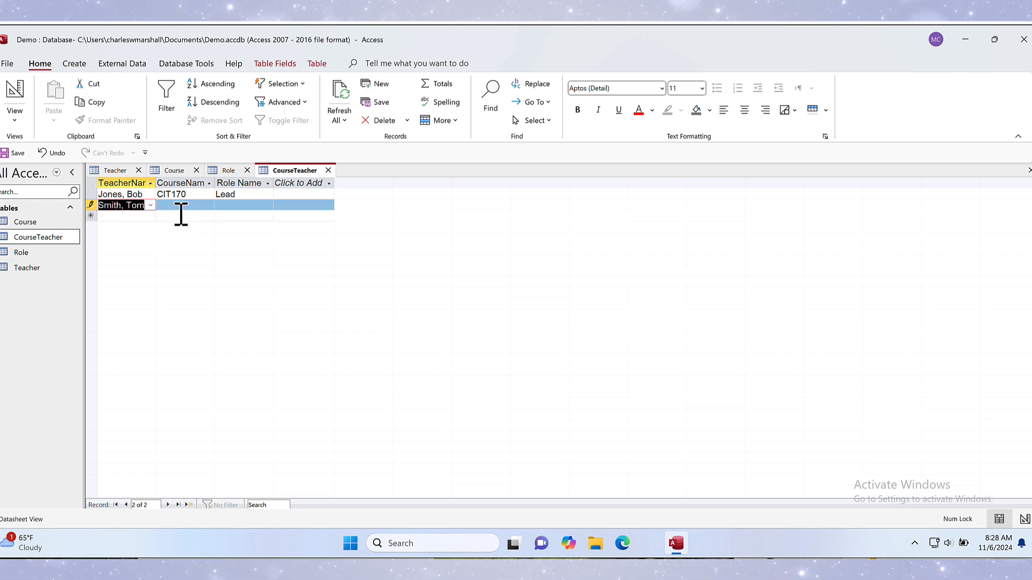
pyautogui.click(197, 207)
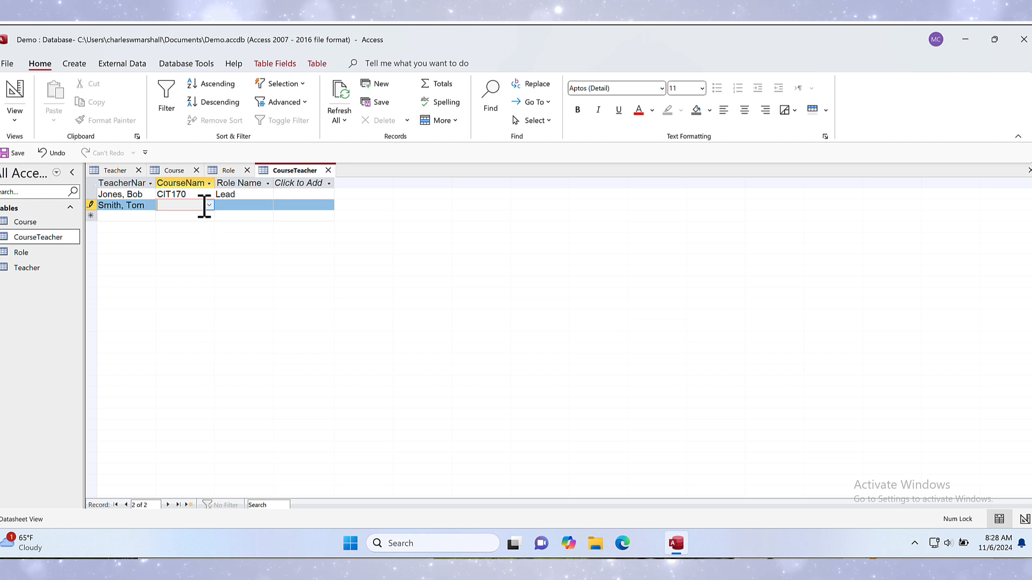
pyautogui.click(209, 206)
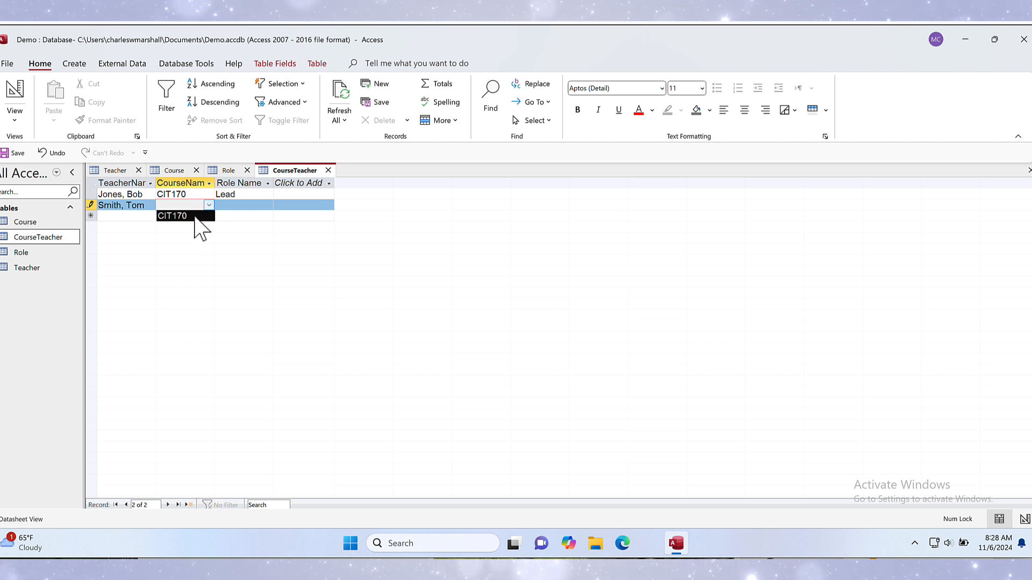
pyautogui.click(194, 216)
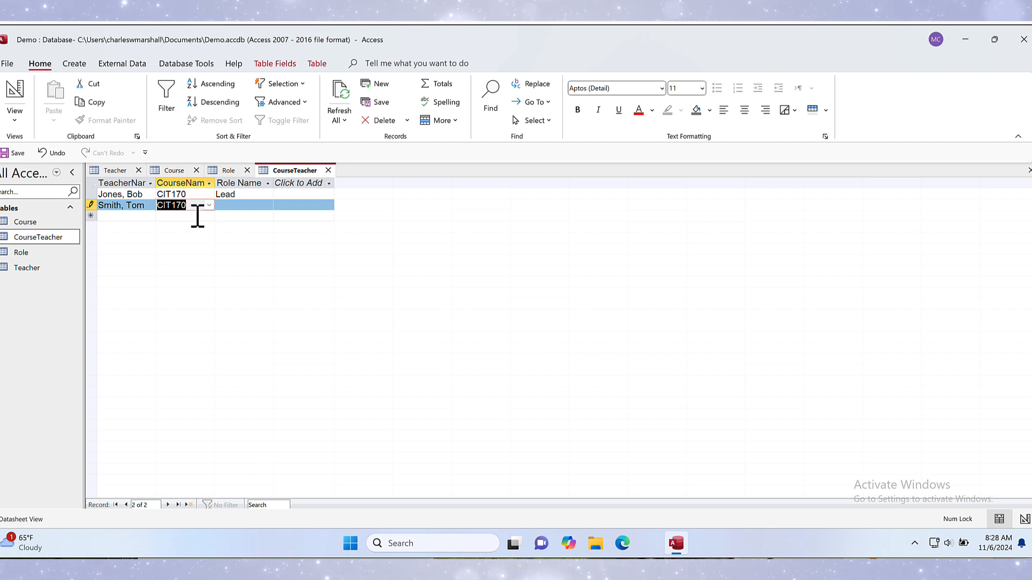
pyautogui.click(262, 206)
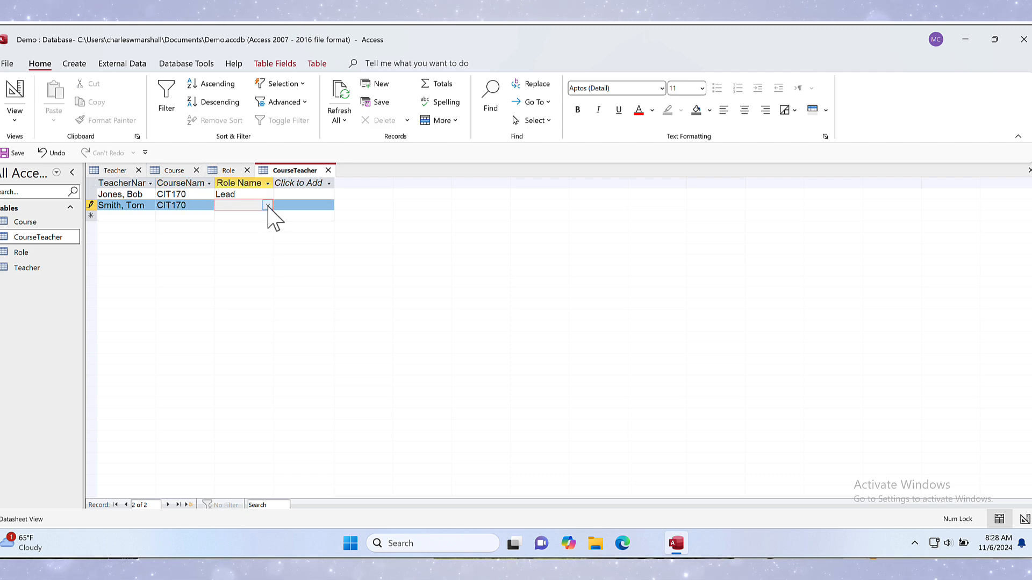
pyautogui.click(267, 205)
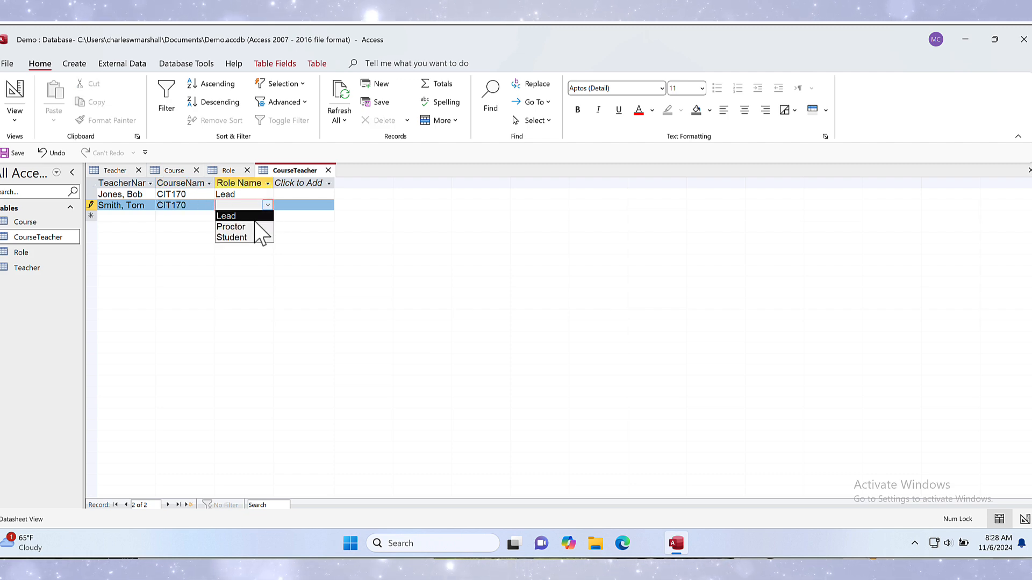
pyautogui.click(256, 225)
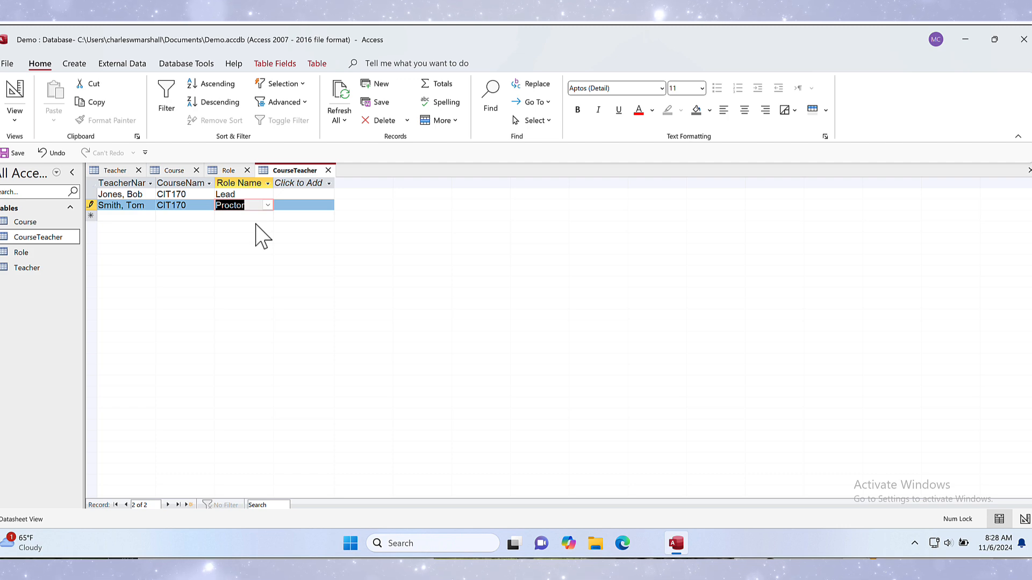